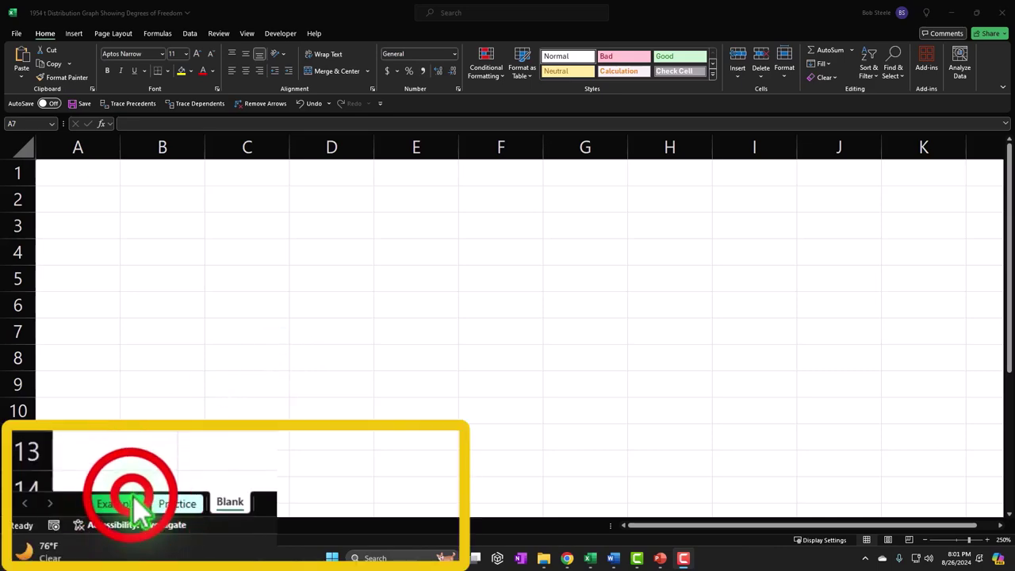
- Examine the t-distribution chart on the Example sheet, comparing the n=2 df=1 and n=100 df=99 curves
{"action": "left_click", "coordinate": [94, 524]}
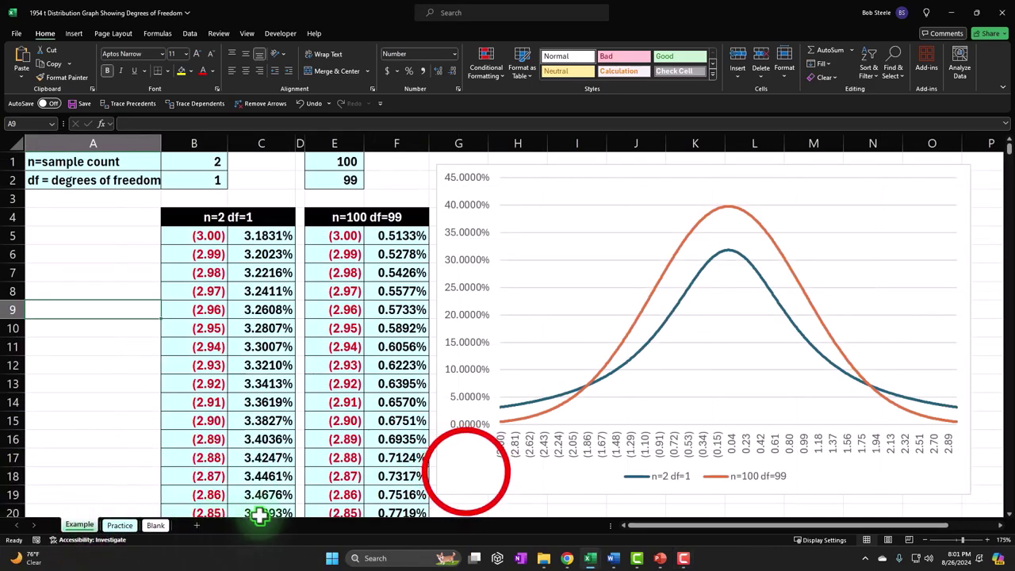
{"action": "left_click", "coordinate": [463, 476]}
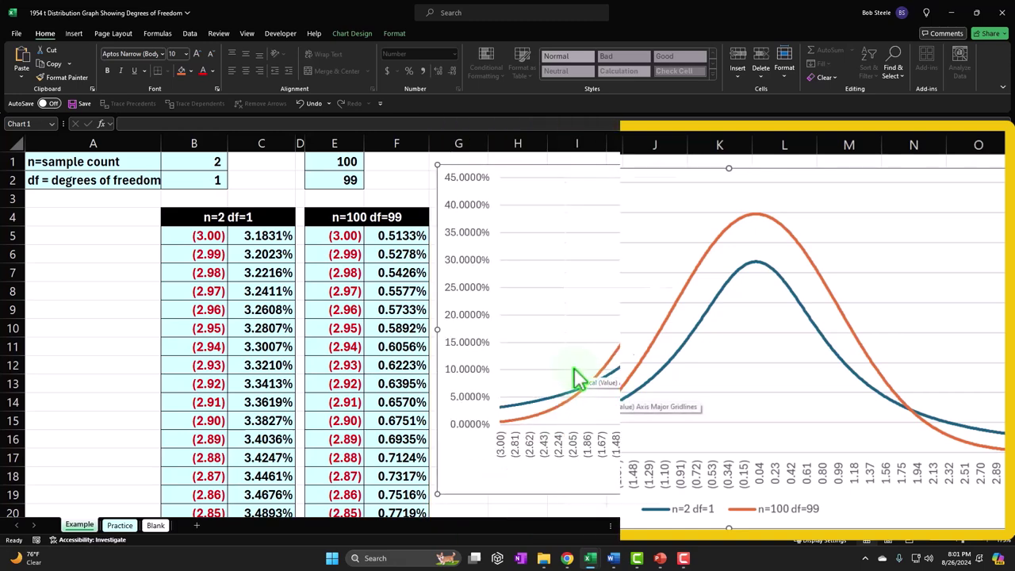
{"action": "left_click", "coordinate": [145, 181]}
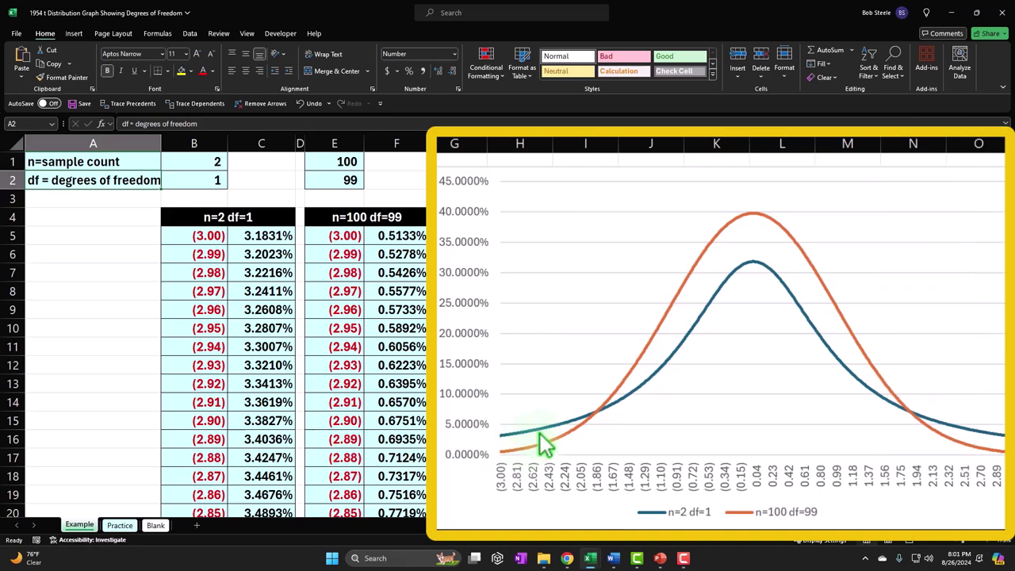
{"action": "left_click", "coordinate": [118, 298]}
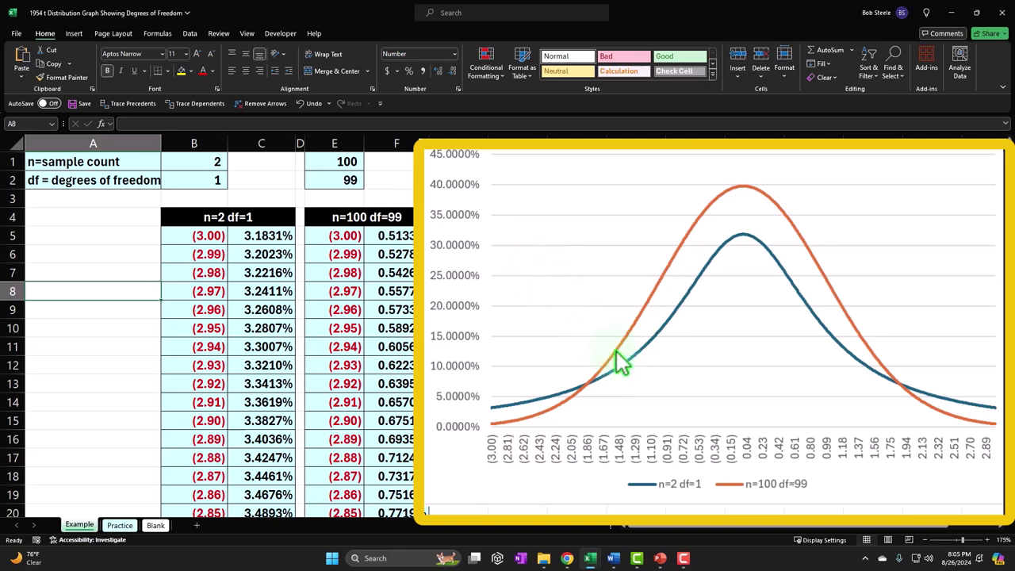
{"action": "mouse_move", "coordinate": [634, 366]}
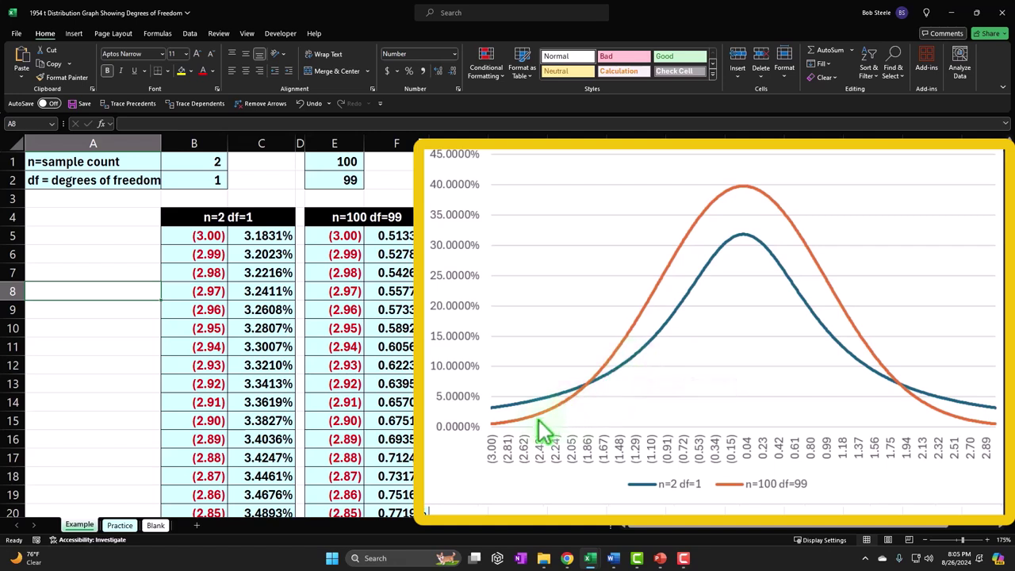
{"action": "mouse_move", "coordinate": [543, 433]}
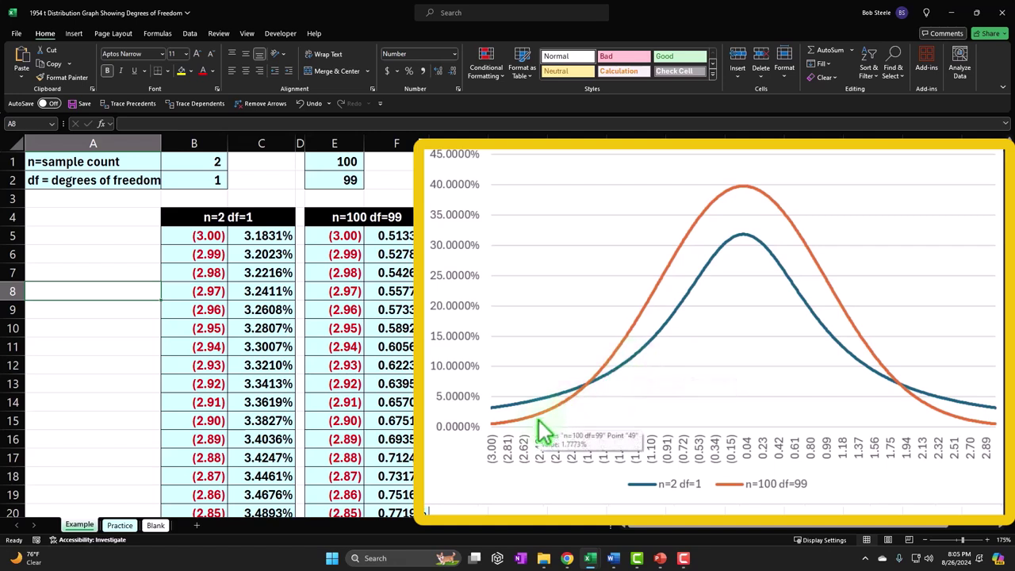
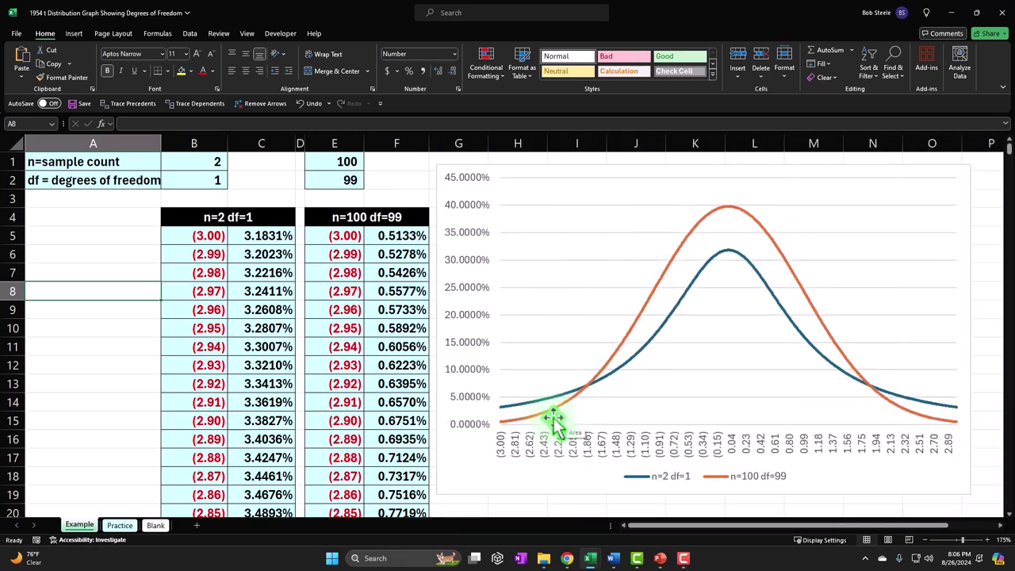
{"action": "left_click", "coordinate": [202, 180]}
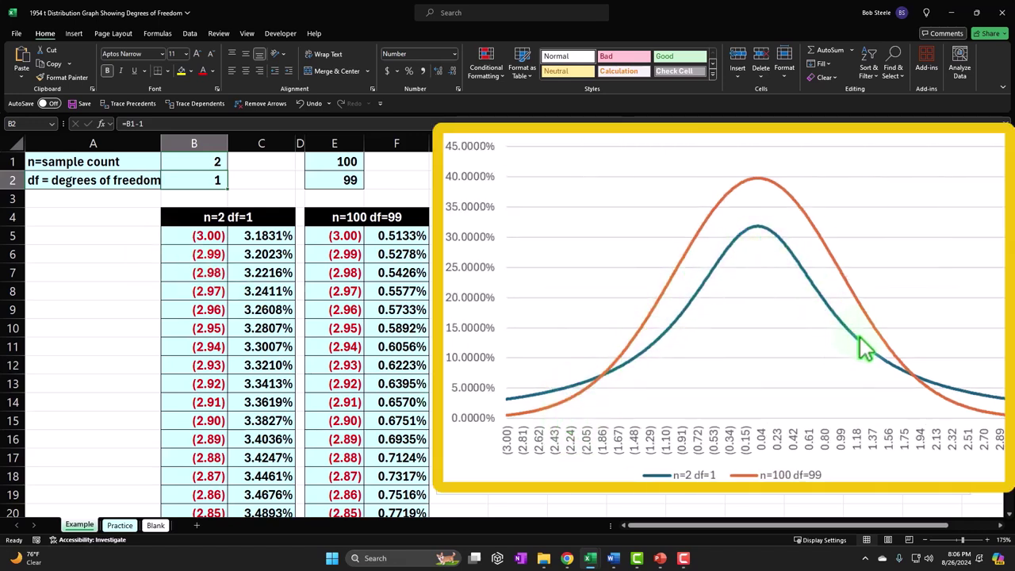
{"action": "mouse_move", "coordinate": [891, 358]}
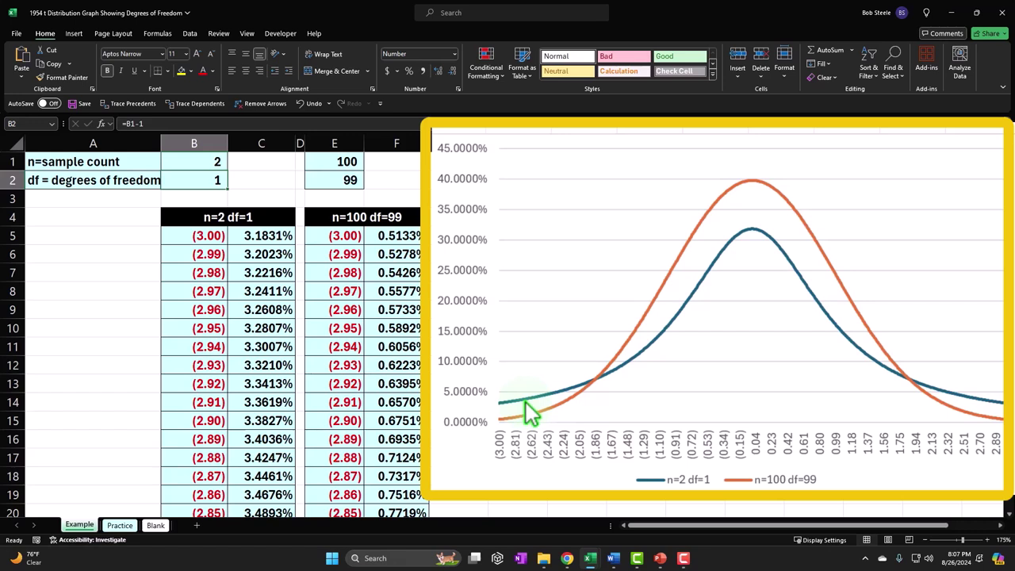
- Review the sample count and degrees of freedom inputs for both data sets, and look at the Practice sheet
{"action": "left_click", "coordinate": [148, 179]}
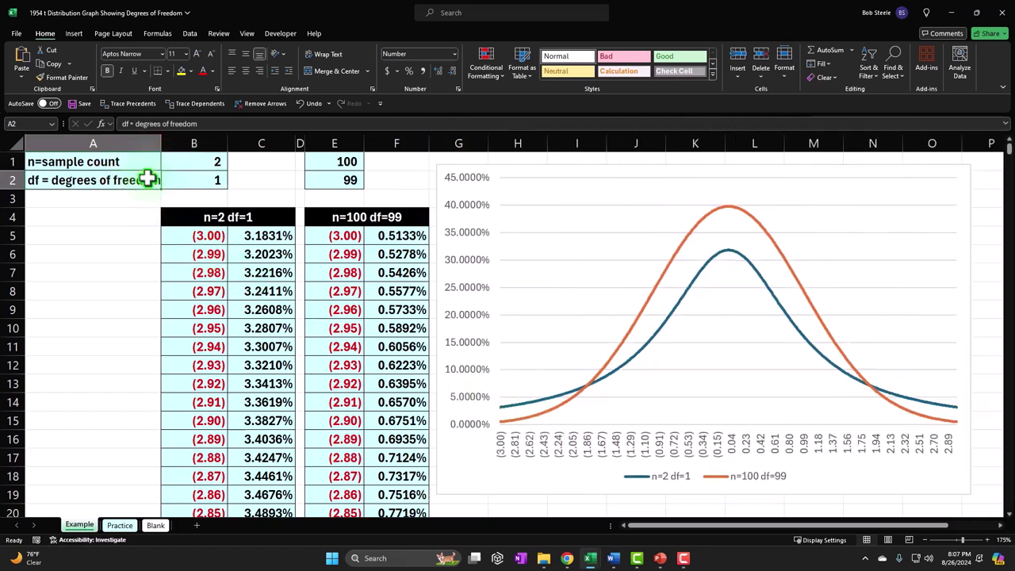
{"action": "key", "text": "Up"}
{"action": "key", "text": "Right"}
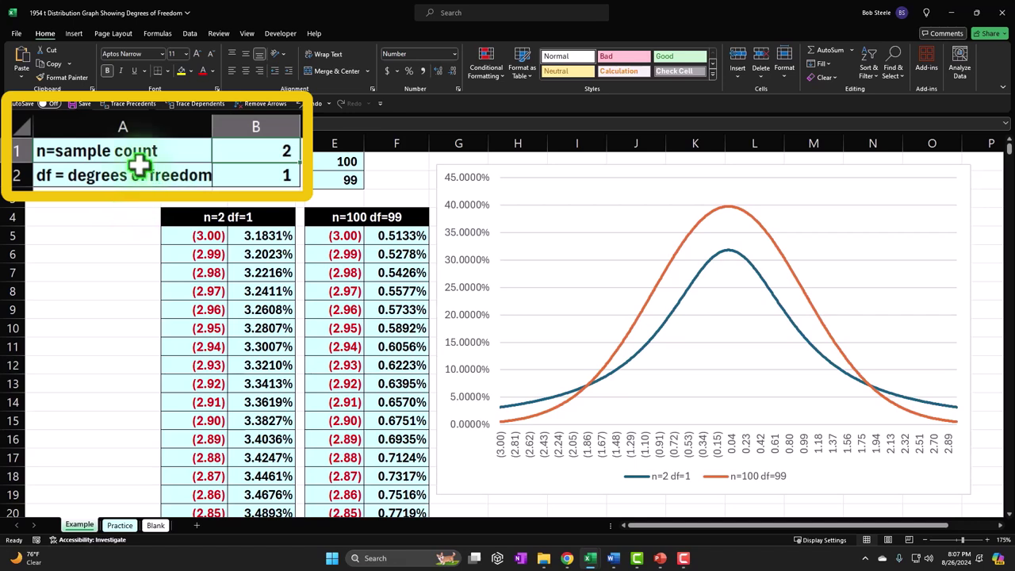
{"action": "left_click", "coordinate": [341, 161]}
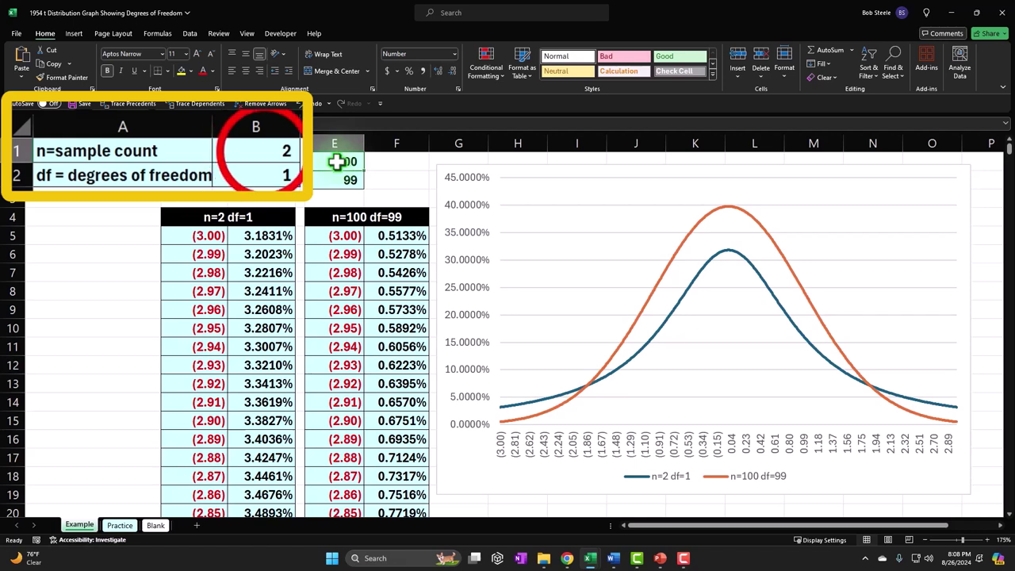
{"action": "left_click", "coordinate": [264, 153]}
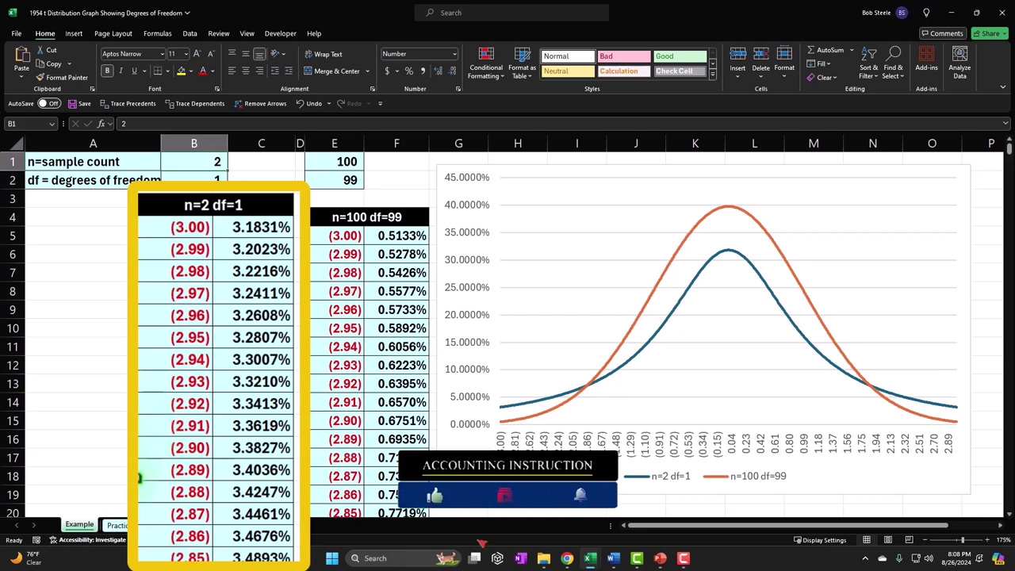
{"action": "left_click", "coordinate": [120, 525]}
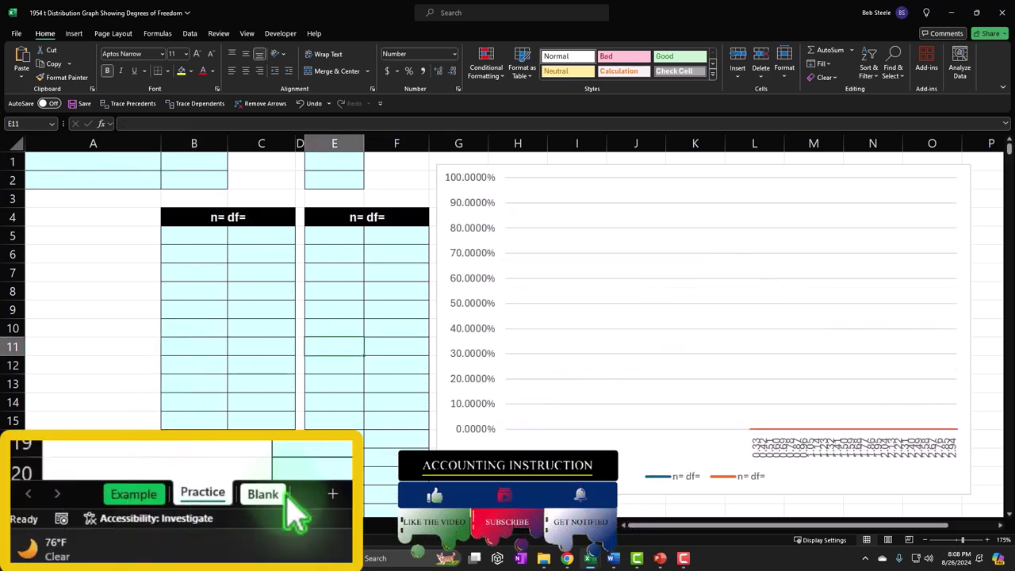
- Format all cells of the Blank sheet as bold Currency with no symbol, 0 decimal places and red parenthesized negatives
{"action": "left_click", "coordinate": [155, 525]}
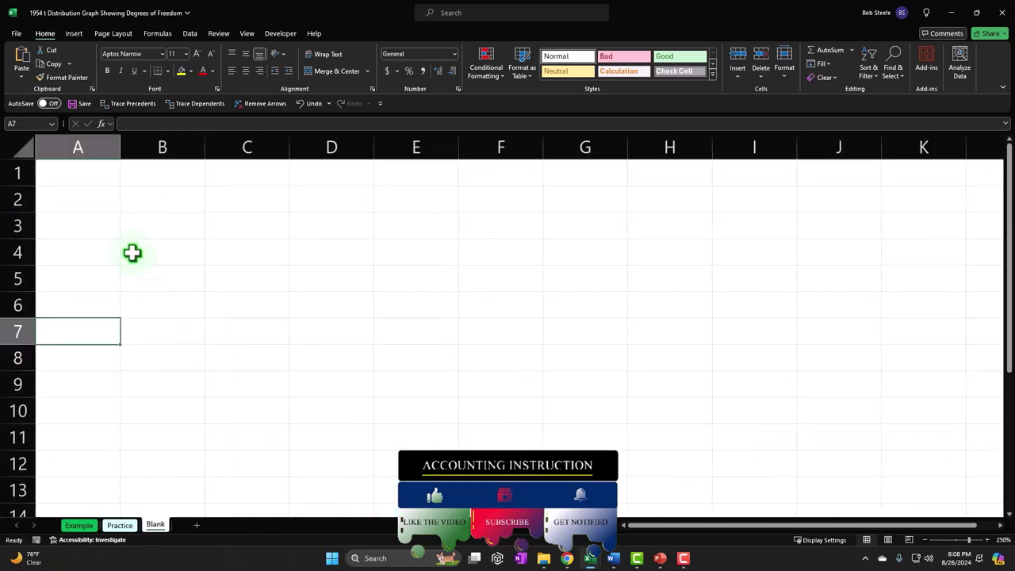
{"action": "left_click", "coordinate": [23, 148]}
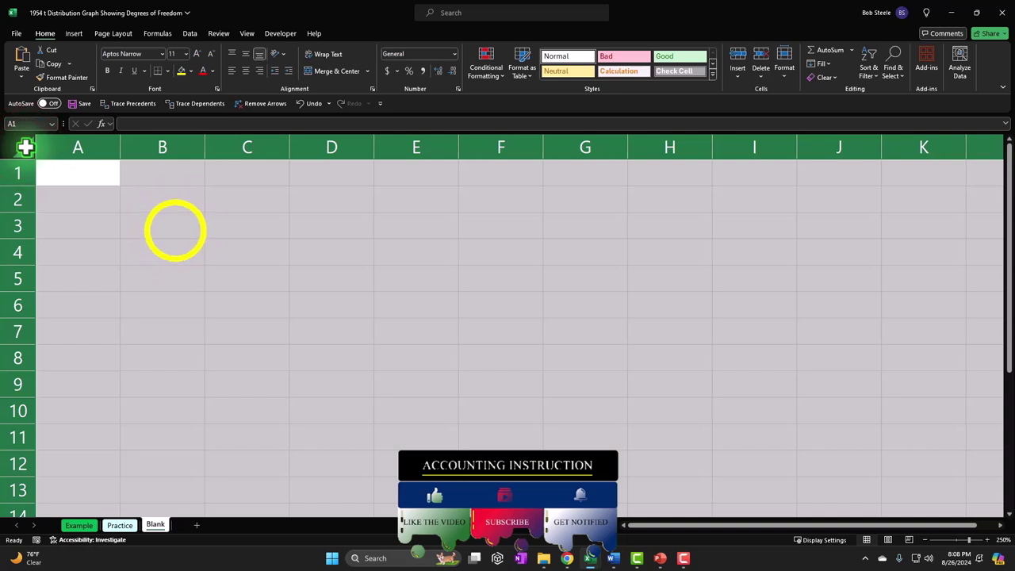
{"action": "right_click", "coordinate": [167, 208]}
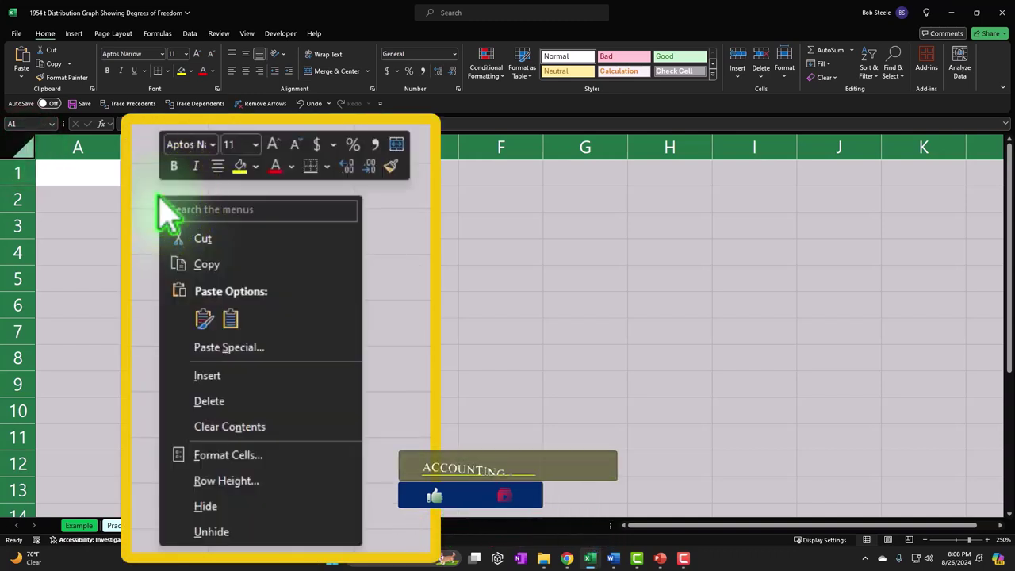
{"action": "left_click", "coordinate": [230, 454]}
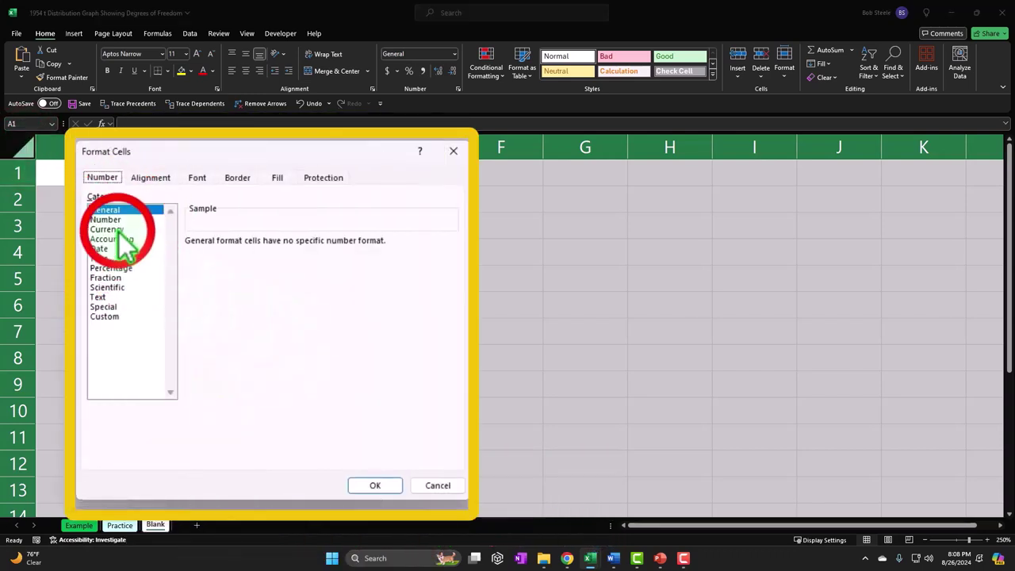
{"action": "left_click", "coordinate": [100, 307]}
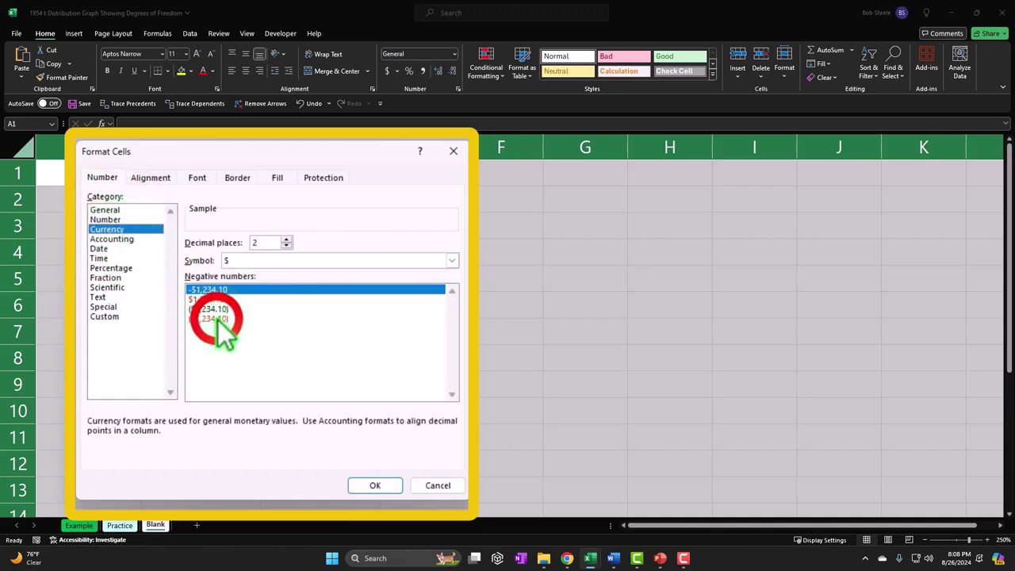
{"action": "left_click", "coordinate": [217, 318]}
{"action": "left_click", "coordinate": [278, 264]}
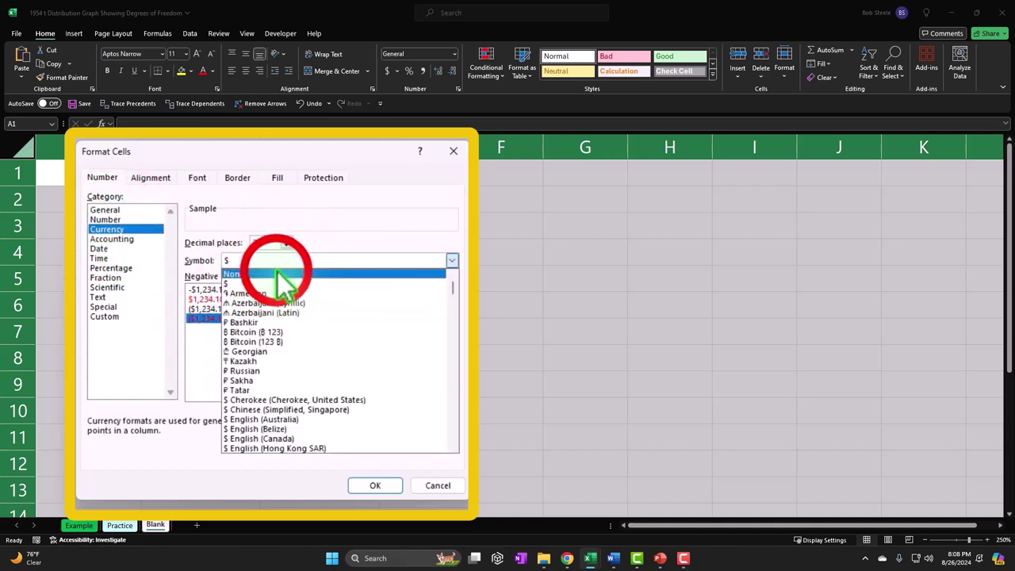
{"action": "left_click", "coordinate": [279, 275]}
{"action": "left_click", "coordinate": [287, 246]}
{"action": "left_click", "coordinate": [286, 245]}
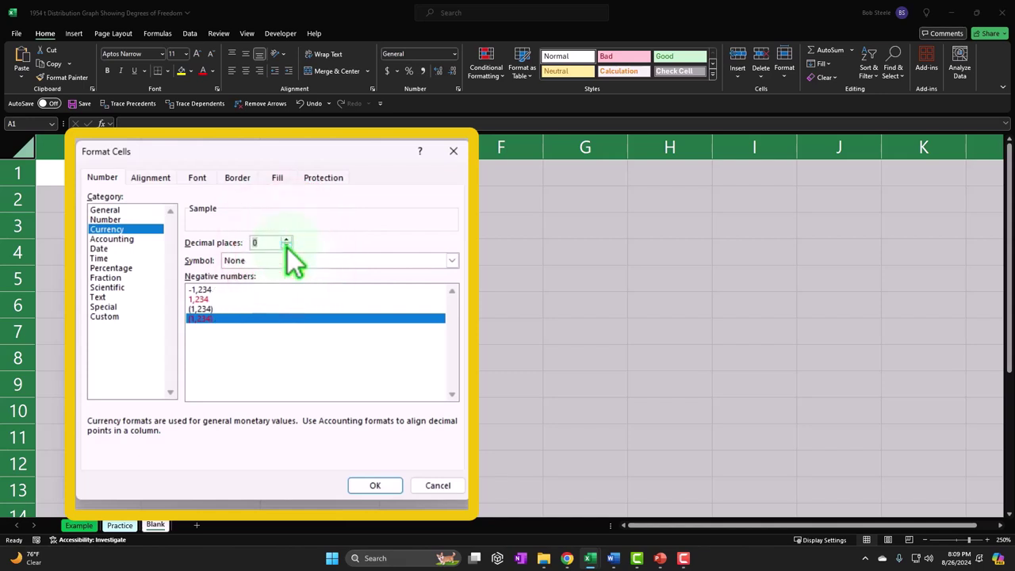
{"action": "left_click", "coordinate": [375, 485]}
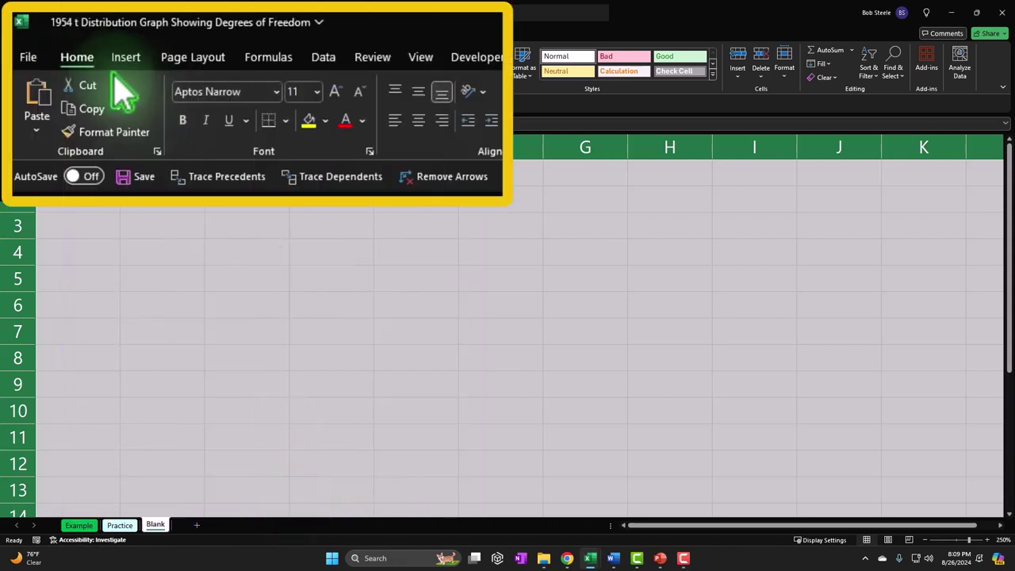
{"action": "left_click", "coordinate": [185, 119]}
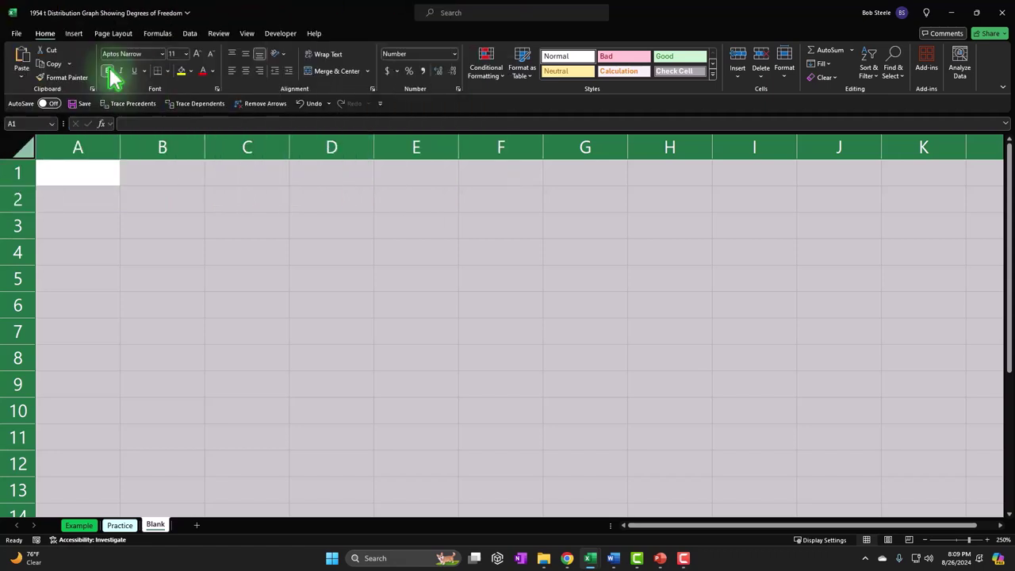
{"action": "left_click", "coordinate": [135, 192]}
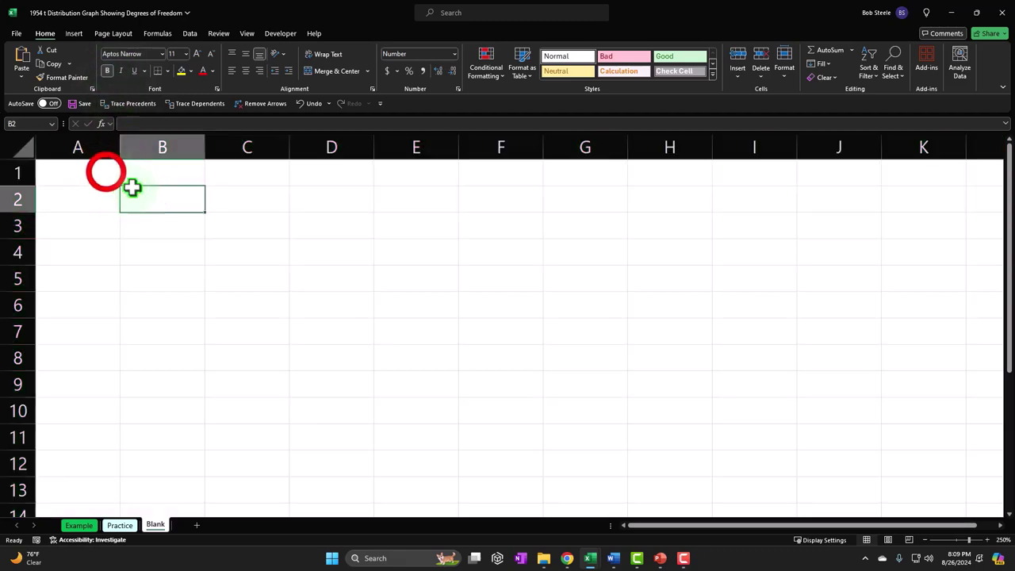
- Enter the label "n=sample count" in A1 and widen column A to fit it
{"action": "left_click", "coordinate": [108, 170]}
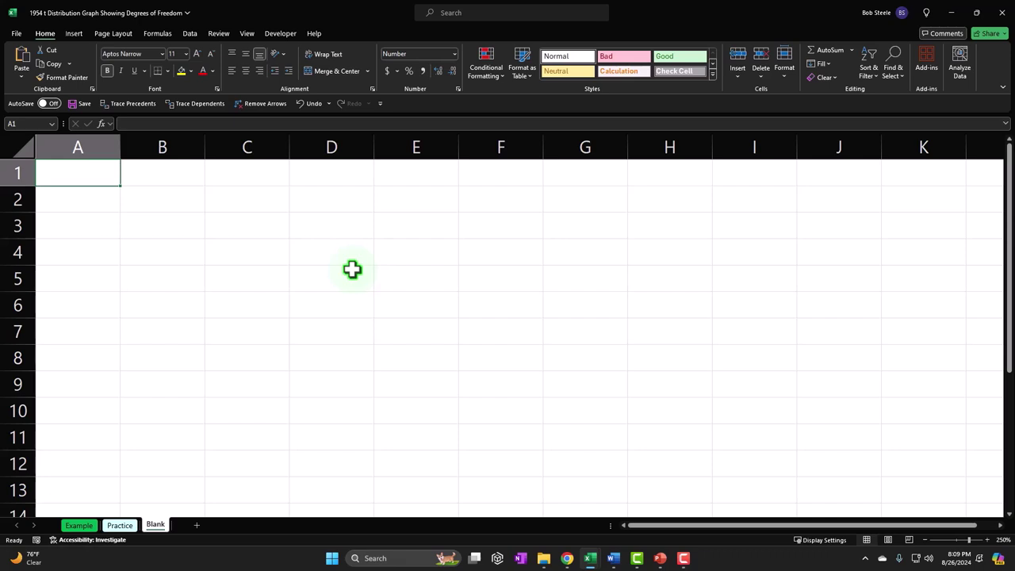
{"action": "type", "text": "mn"}
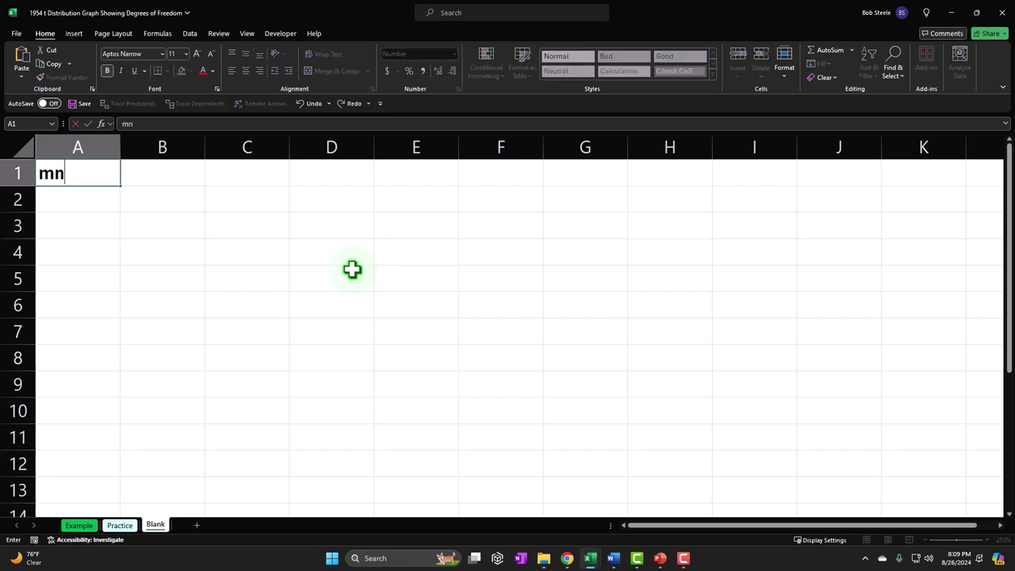
{"action": "key", "text": "BackSpace"}
{"action": "key", "text": "BackSpace"}
{"action": "type", "text": "n="}
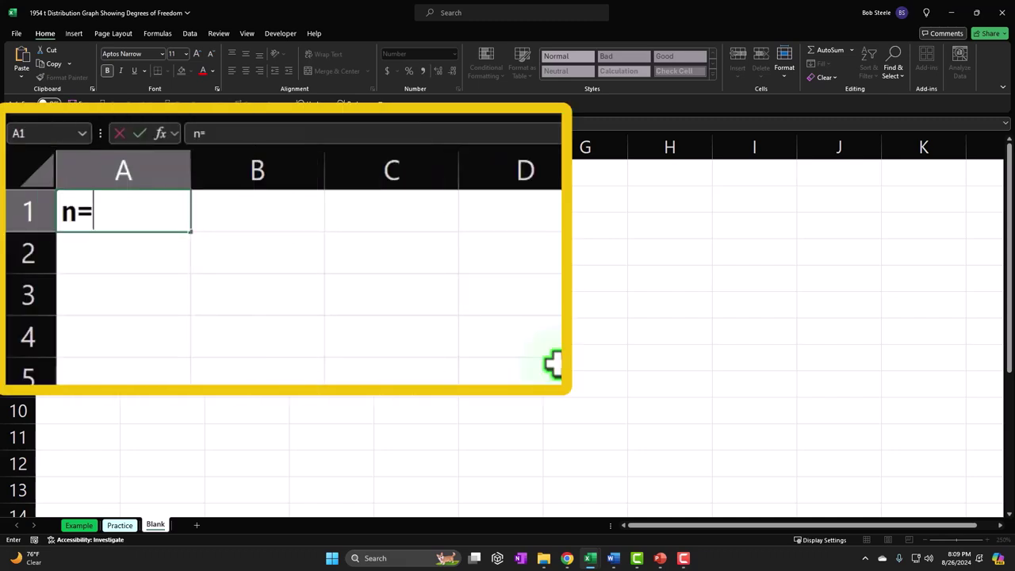
{"action": "type", "text": "sample count"}
{"action": "key", "text": "Tab"}
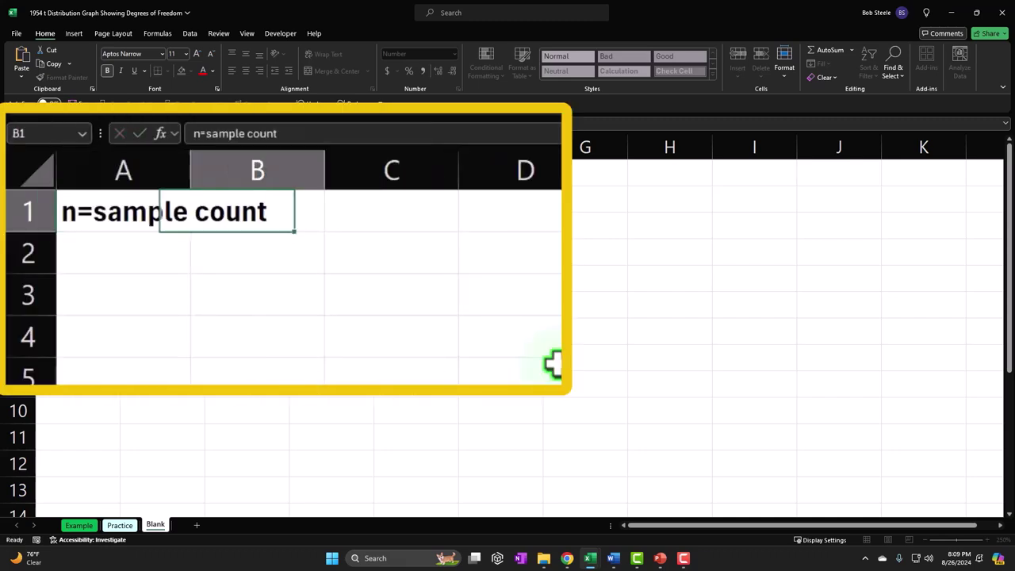
{"action": "mouse_move", "coordinate": [193, 163]}
{"action": "left_mouse_down"}
{"action": "mouse_move", "coordinate": [318, 166]}
{"action": "mouse_move", "coordinate": [197, 152]}
{"action": "left_mouse_up"}
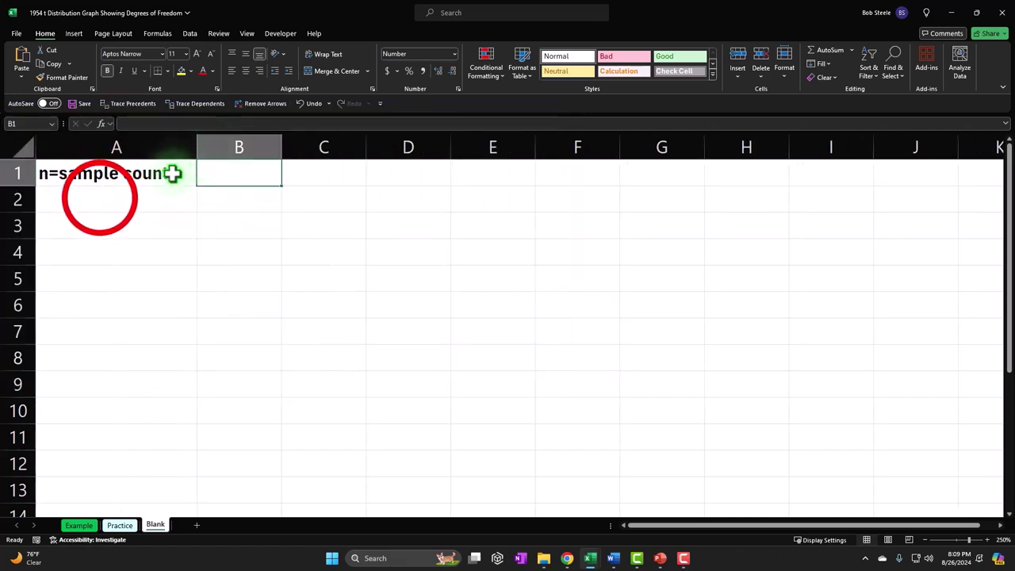
- Enter the label "df=degrees of freedom" in A2 and autofit column A to its text
{"action": "left_click", "coordinate": [99, 198]}
{"action": "type", "text": "d"}
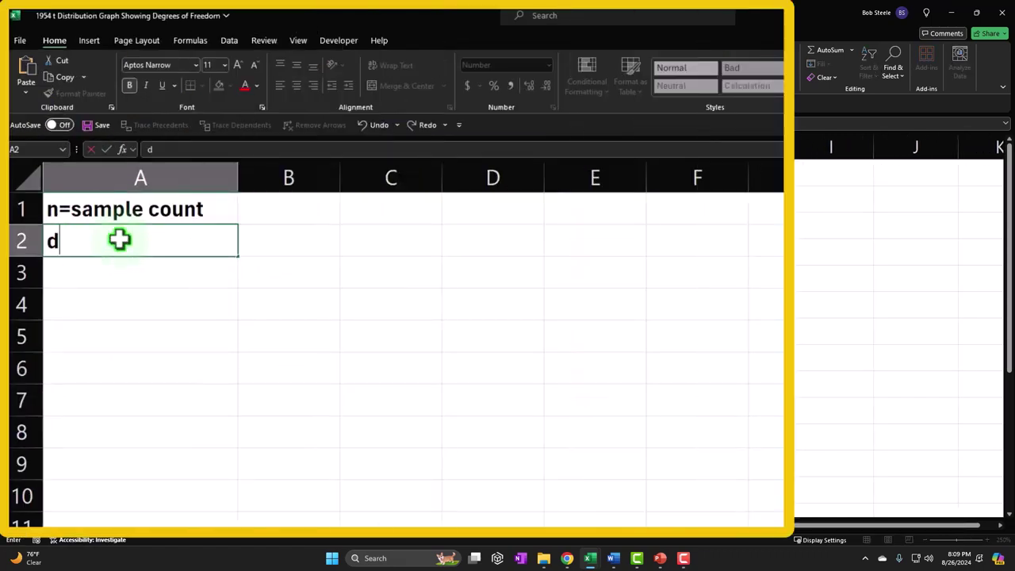
{"action": "type", "text": "f= d"}
{"action": "key", "text": "BackSpace"}
{"action": "key", "text": "BackSpace"}
{"action": "type", "text": "degrees of"}
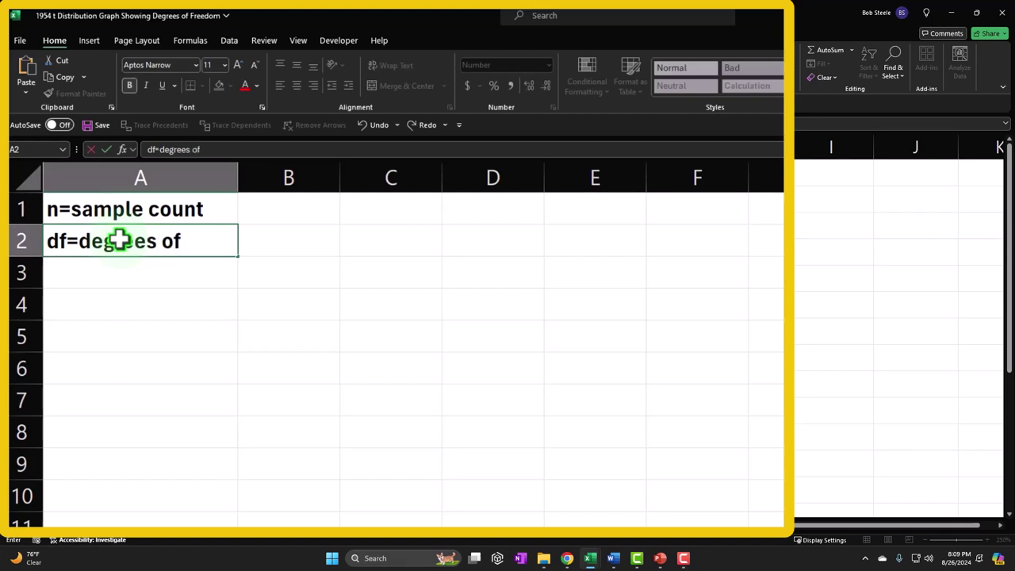
{"action": "type", "text": " freedom"}
{"action": "key", "text": "Return"}
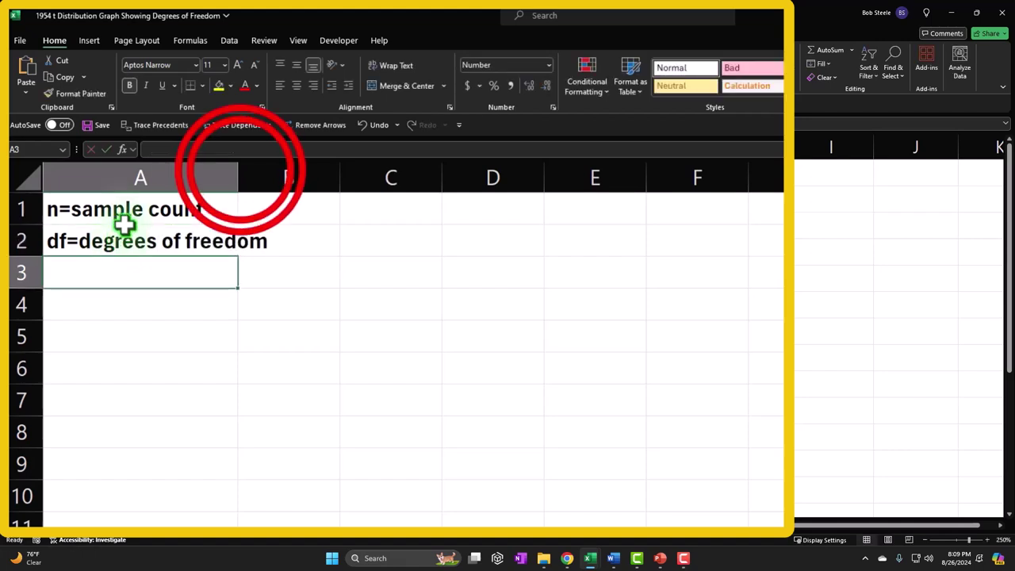
{"action": "double_click", "coordinate": [240, 170]}
- Enter 2 as the sample count in B1
{"action": "left_click", "coordinate": [344, 204]}
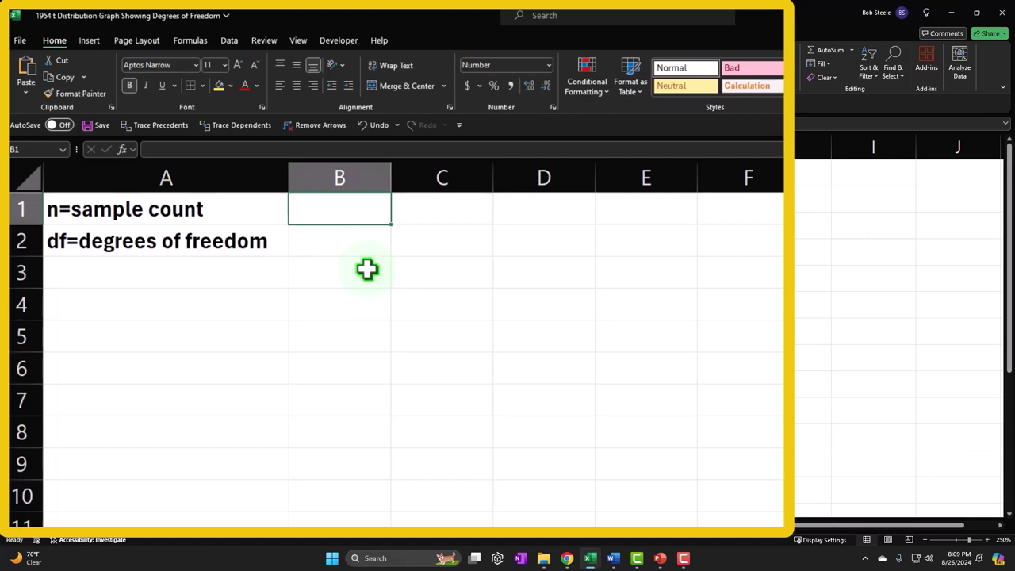
{"action": "type", "text": "2"}
{"action": "key", "text": "Return"}
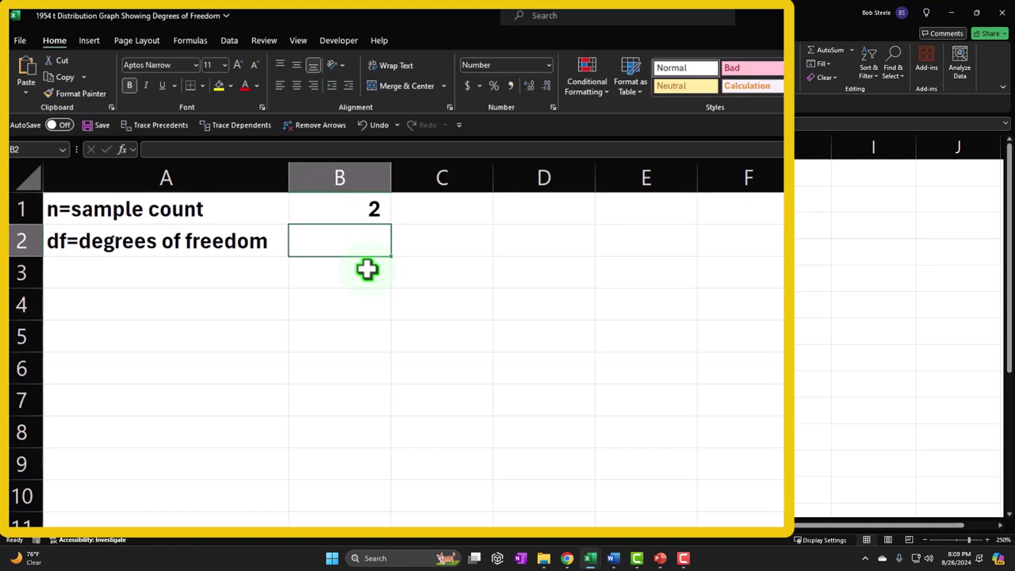
- Calculate the degrees of freedom in B2 with the formula =B1-1
{"action": "type", "text": "1"}
{"action": "key", "text": "Return"}
{"action": "key", "text": "Up"}
{"action": "type", "text": "="}
{"action": "key", "text": "Up"}
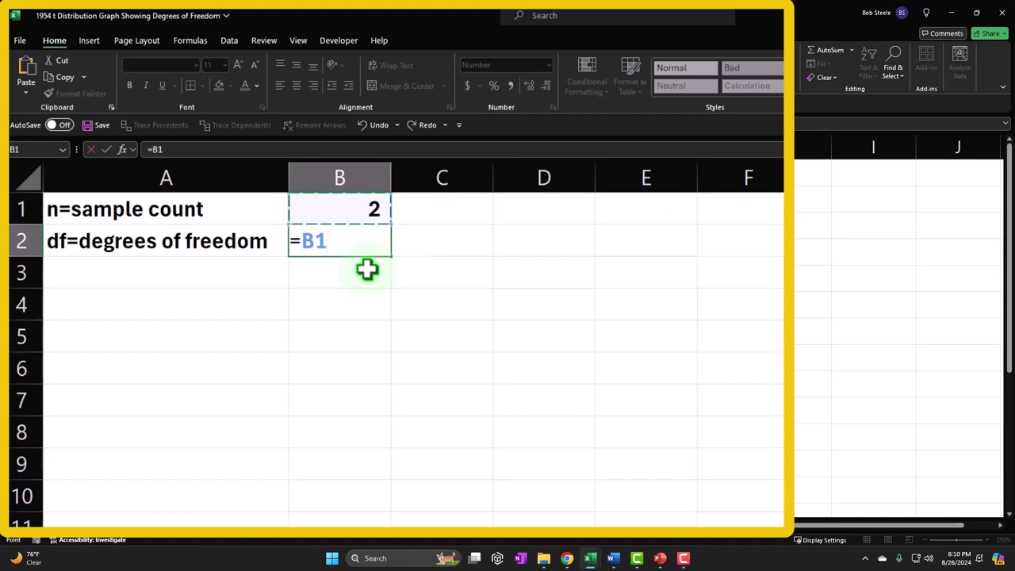
{"action": "type", "text": "-1"}
{"action": "key", "text": "Return"}
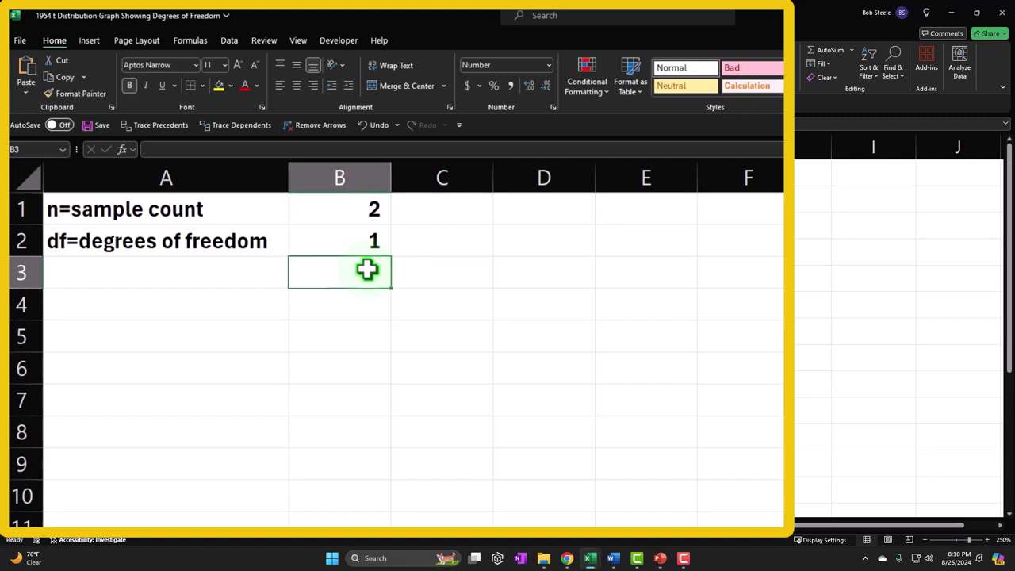
- Enter 100 as the sample count in E1 and the formula =E1-1 in E2 for its degrees of freedom
{"action": "key", "text": "Up"}
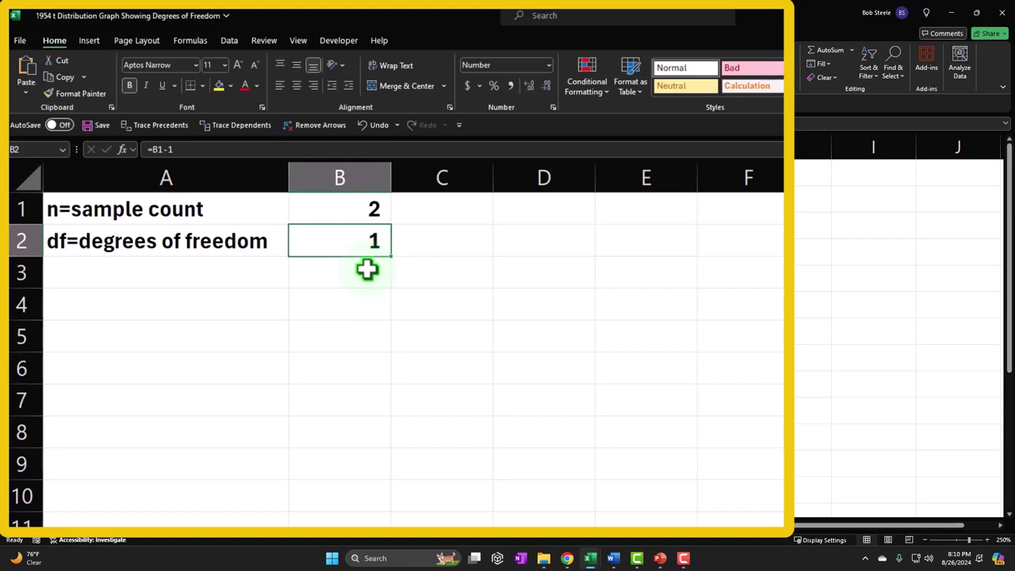
{"action": "key", "text": "Right"}
{"action": "key", "text": "Right"}
{"action": "key", "text": "Up"}
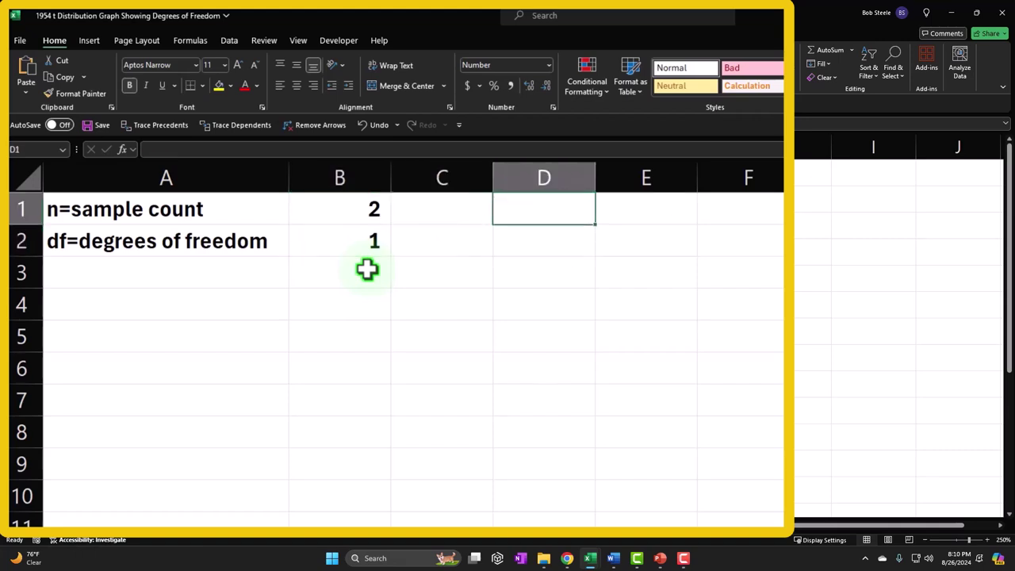
{"action": "key", "text": "Right"}
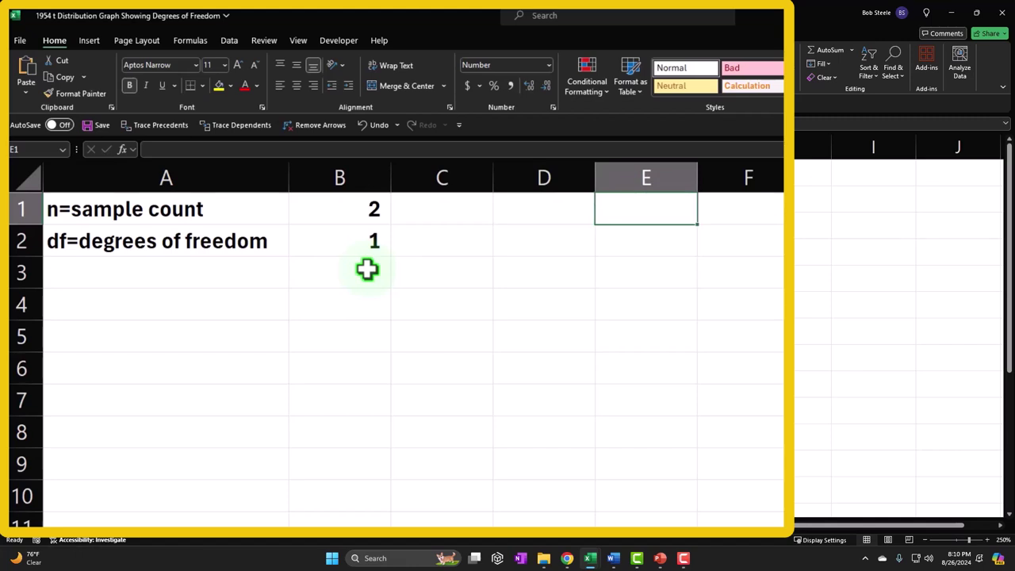
{"action": "type", "text": "100"}
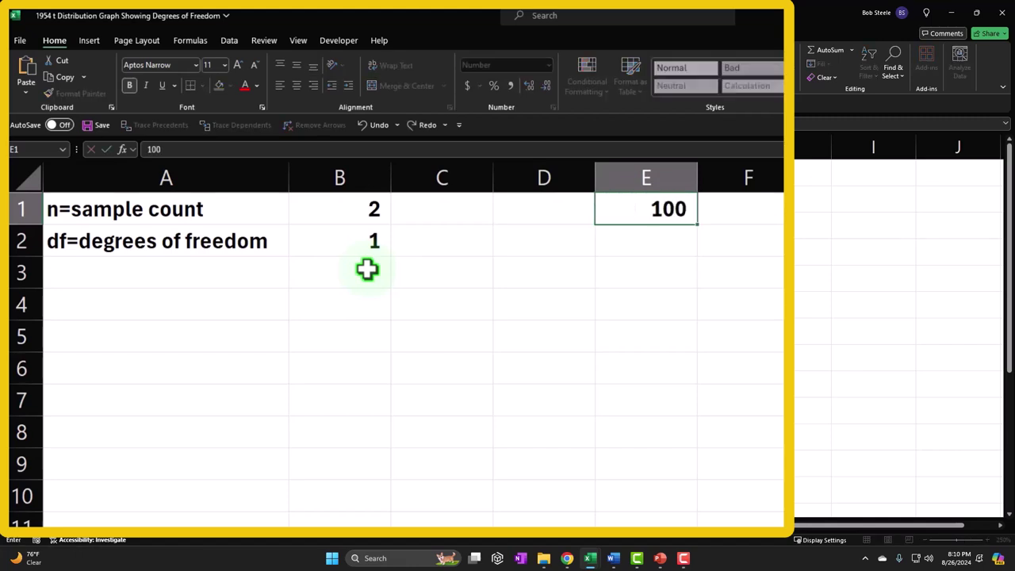
{"action": "key", "text": "Return"}
{"action": "type", "text": "="}
{"action": "key", "text": "Up"}
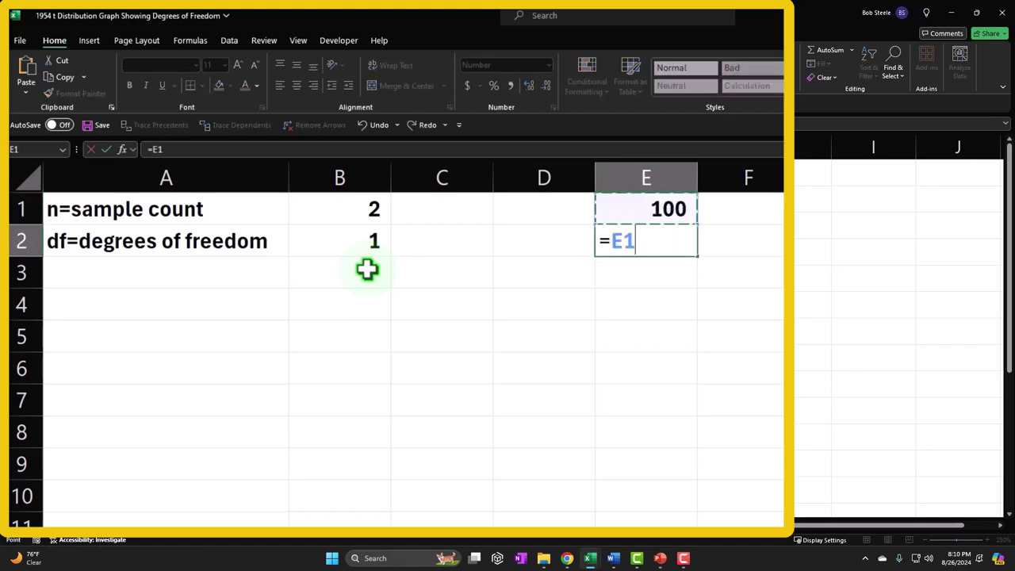
{"action": "type", "text": "-1"}
{"action": "key", "text": "Return"}
{"action": "key", "text": "Down"}
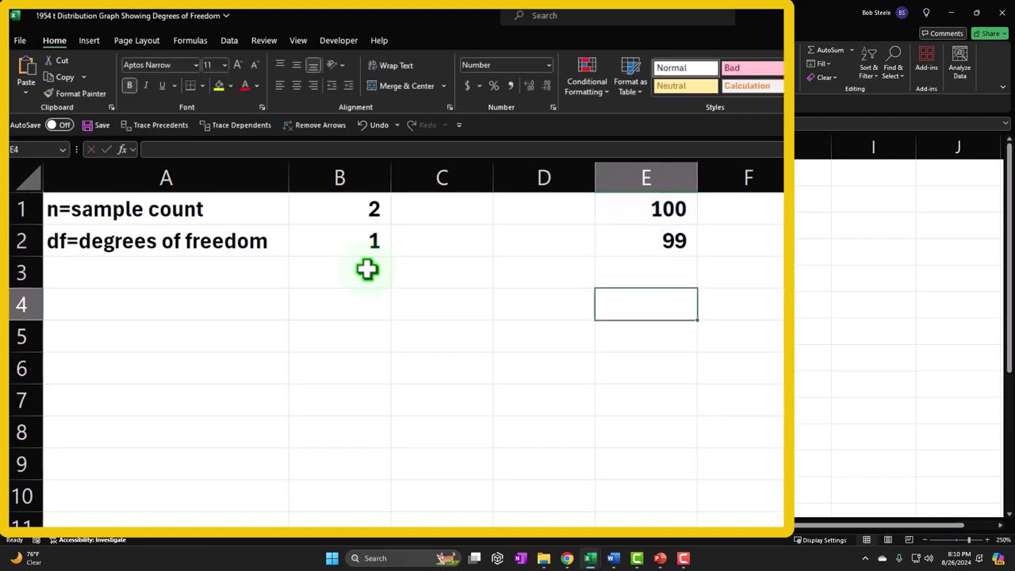
- Build a dynamic column heading in B4 with the formula ="n="&B1&" "&"df="&B2
{"action": "key", "text": "Left"}
{"action": "key", "text": "Left"}
{"action": "key", "text": "Left"}
{"action": "key", "text": "Left"}
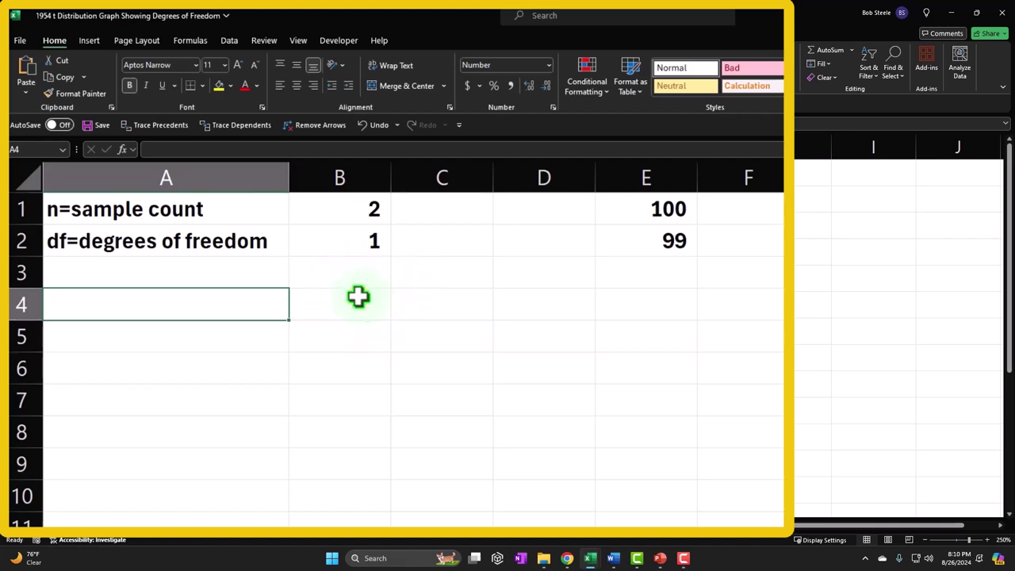
{"action": "left_click", "coordinate": [358, 298]}
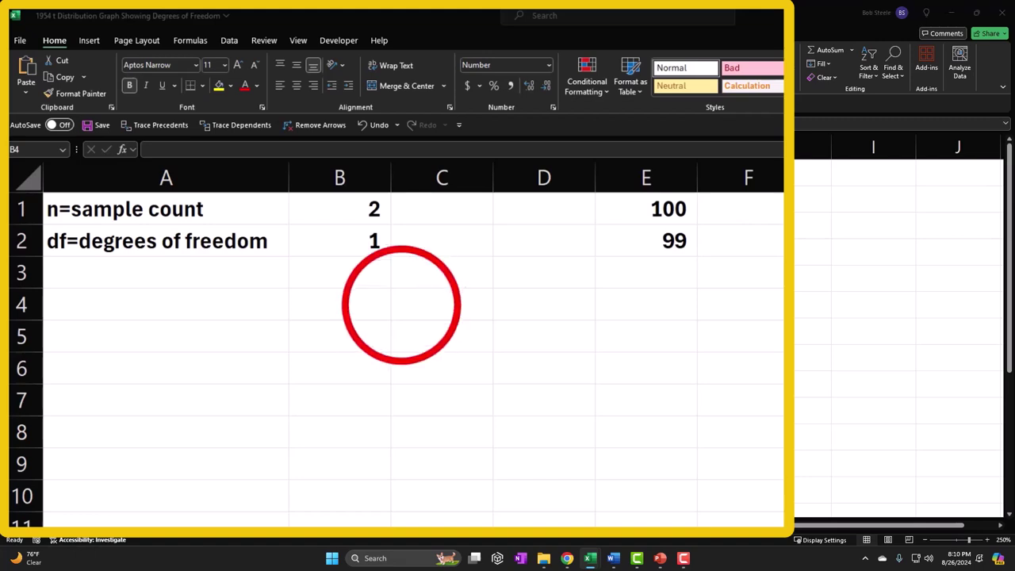
{"action": "left_click", "coordinate": [370, 304]}
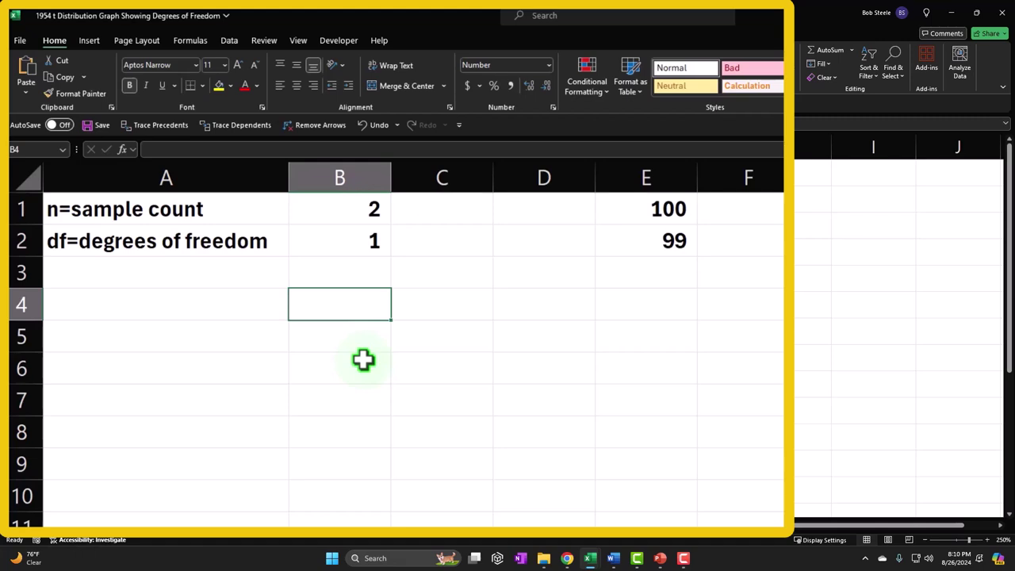
{"action": "type", "text": "="}
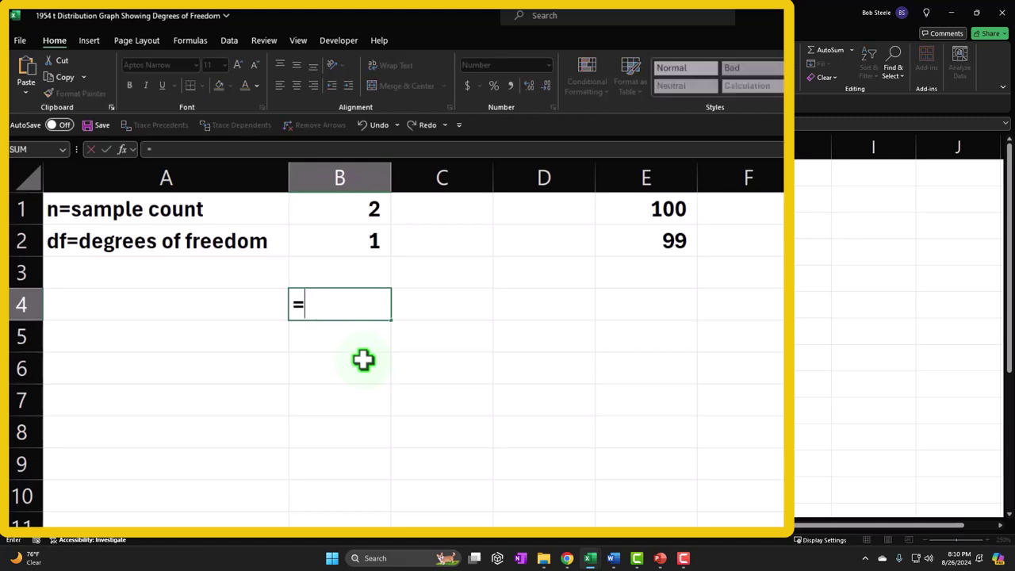
{"action": "type", "text": "\"n="}
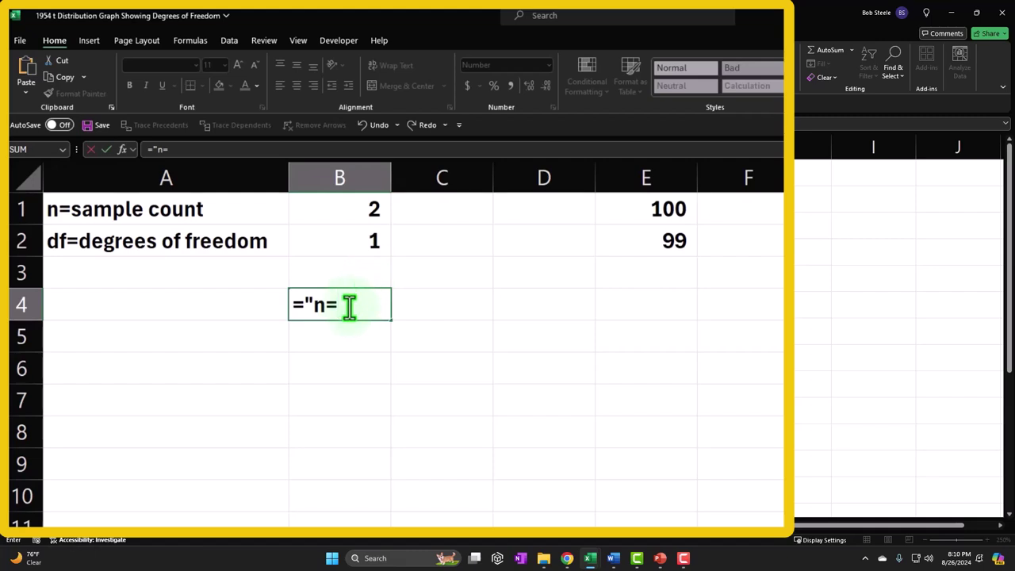
{"action": "type", "text": "\"&"}
{"action": "left_click", "coordinate": [335, 304]}
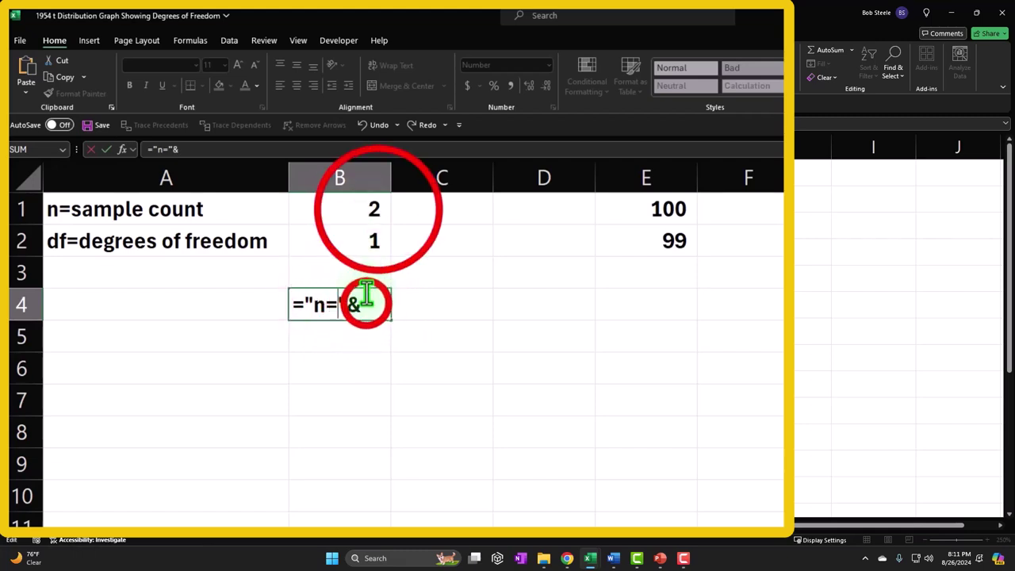
{"action": "left_click", "coordinate": [379, 208]}
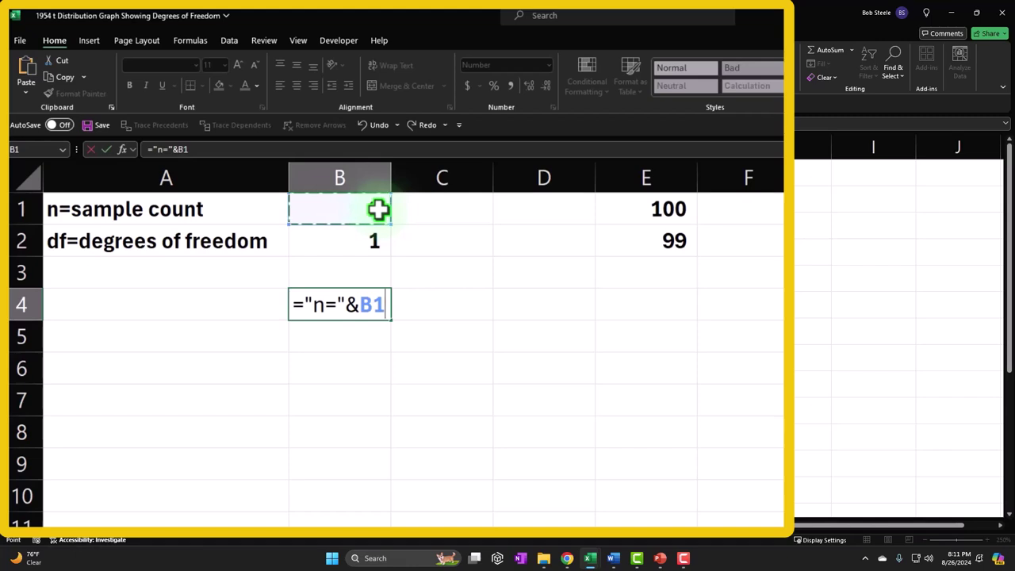
{"action": "type", "text": "&&"}
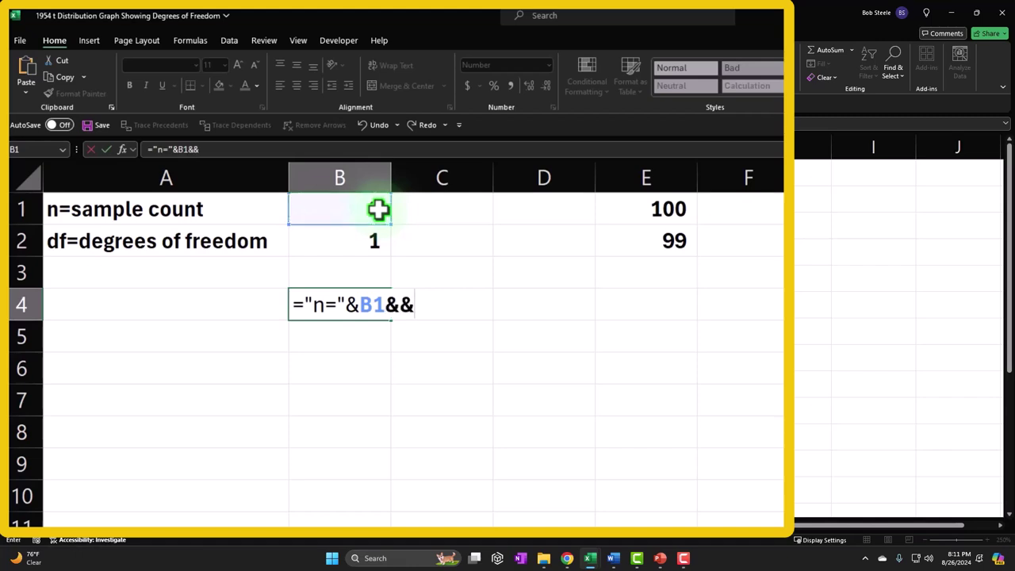
{"action": "key", "text": "BackSpace"}
{"action": "type", "text": "\" \"&"}
{"action": "type", "text": "\""}
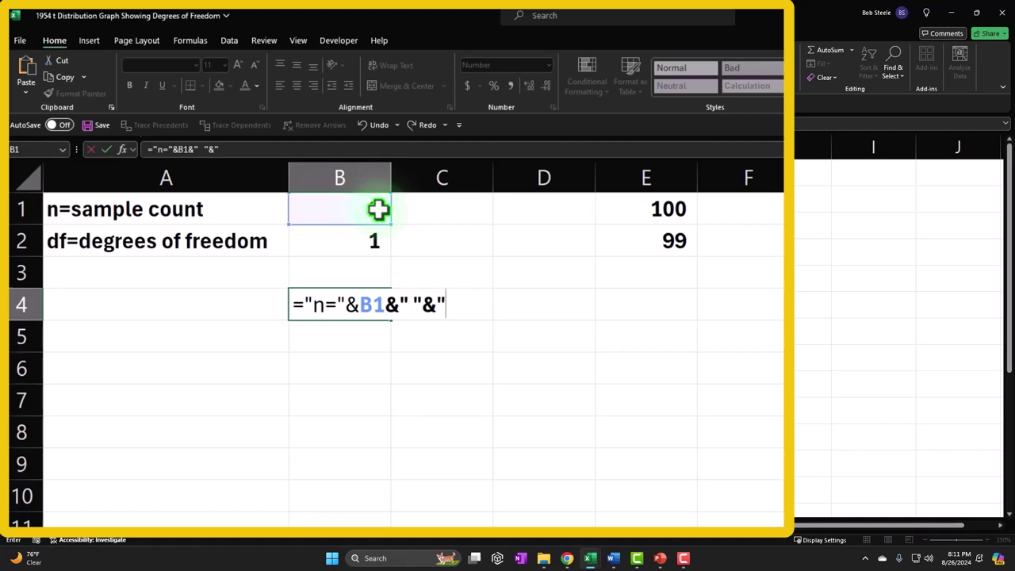
{"action": "type", "text": "df="}
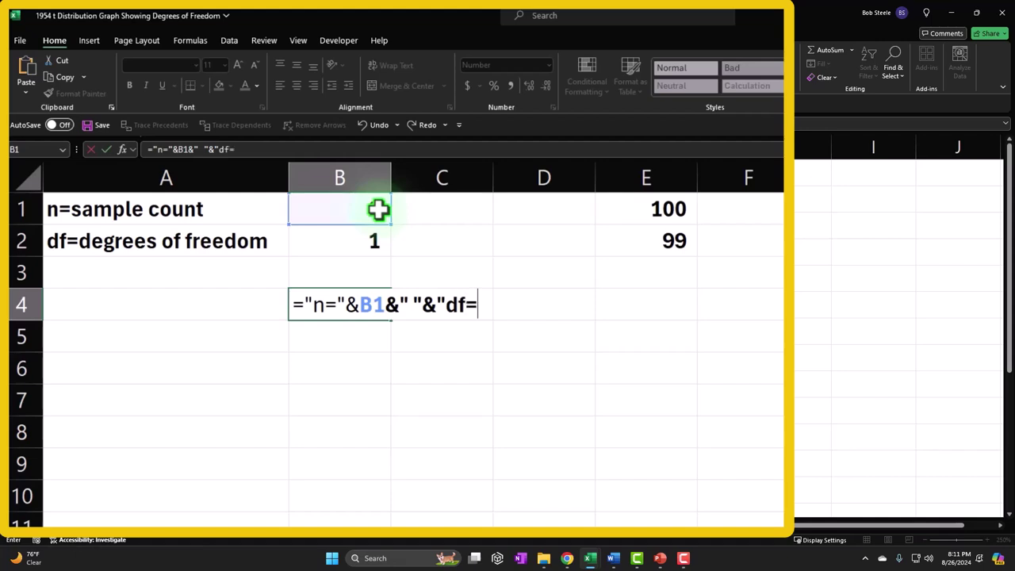
{"action": "type", "text": "\"&"}
{"action": "left_click", "coordinate": [345, 243]}
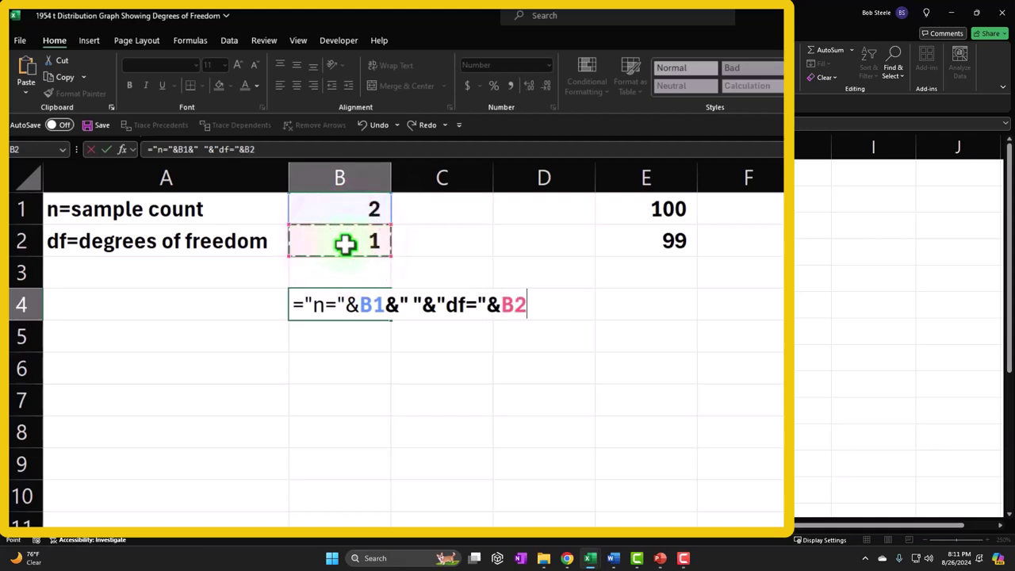
{"action": "key", "text": "Return"}
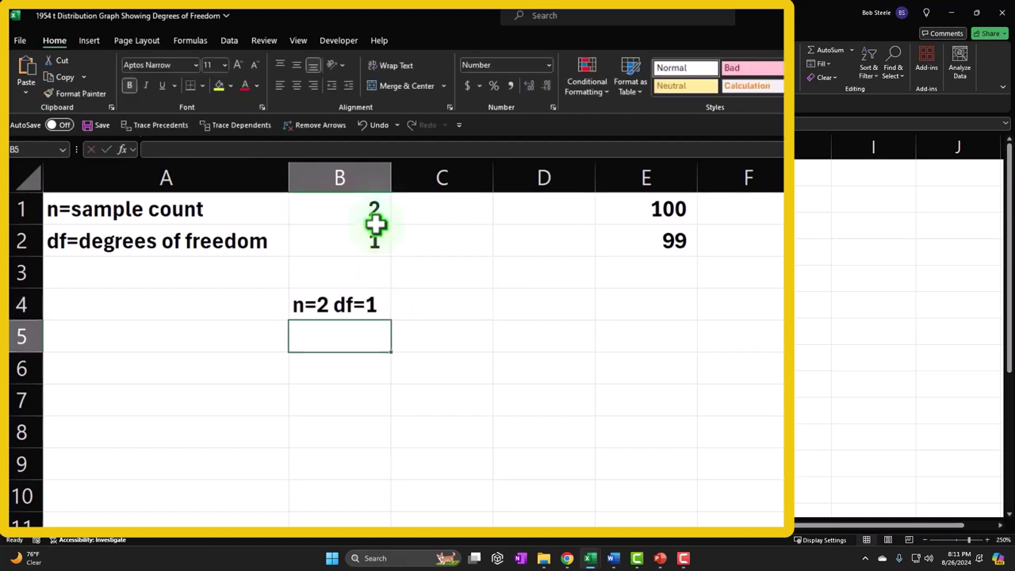
- Test the B4 heading by setting the sample count in B1 to 3, and restore it to 2
{"action": "key", "text": "Up"}
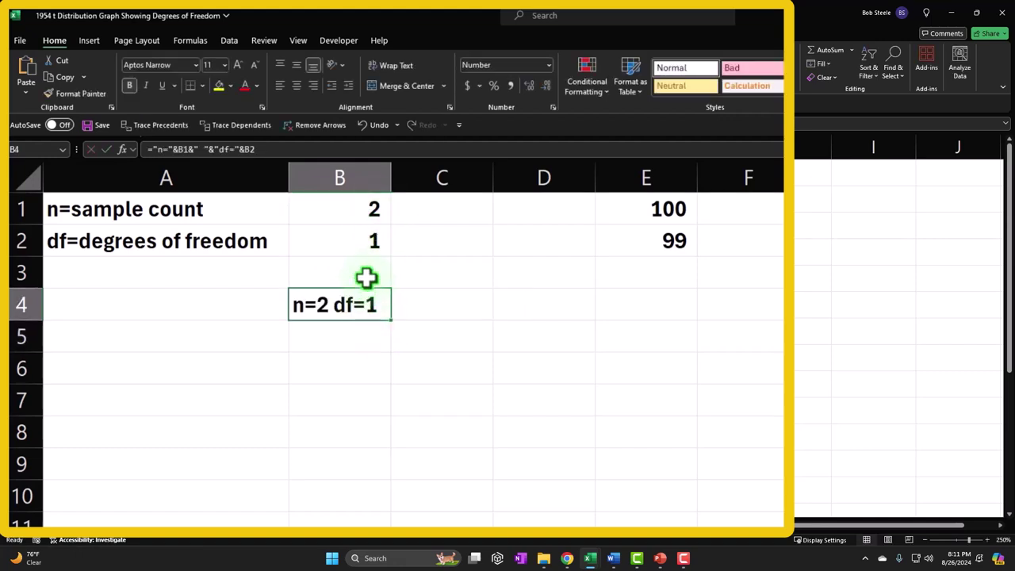
{"action": "left_click", "coordinate": [359, 216]}
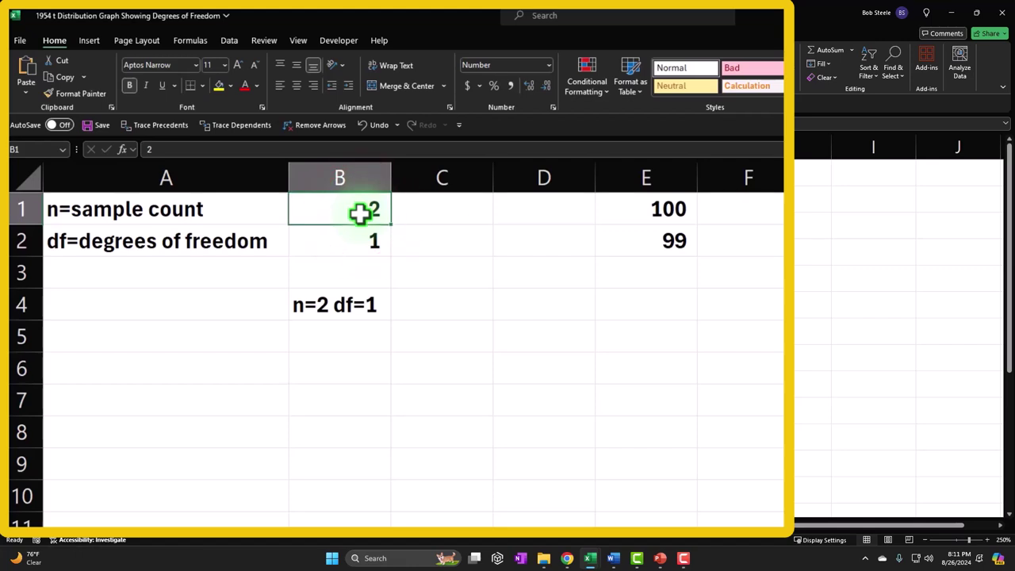
{"action": "type", "text": "3"}
{"action": "key", "text": "Return"}
{"action": "key", "text": "Up"}
{"action": "type", "text": "2"}
{"action": "key", "text": "Return"}
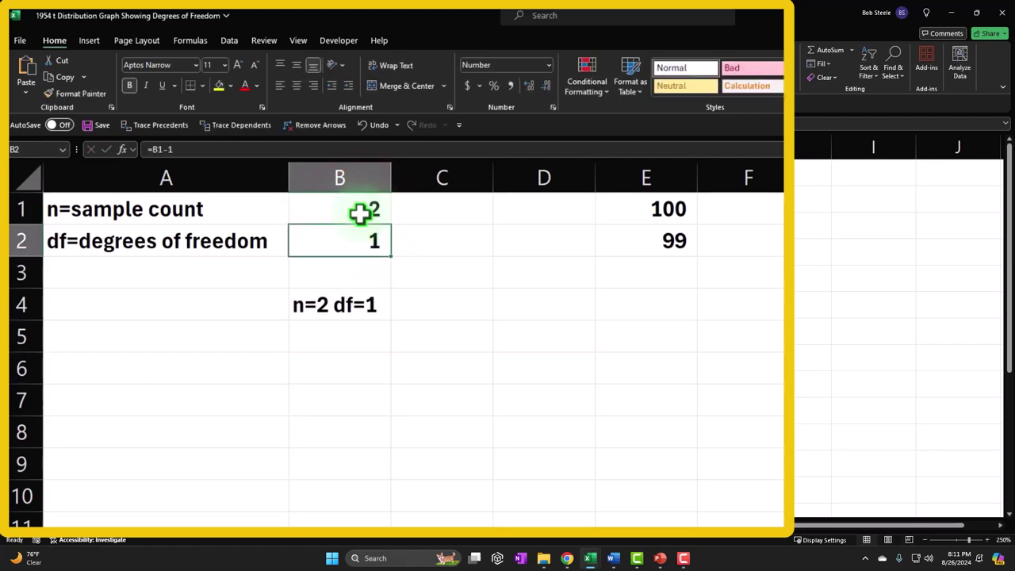
- Format the heading in B4 with a black fill and white font
{"action": "key", "text": "Down"}
{"action": "key", "text": "Down"}
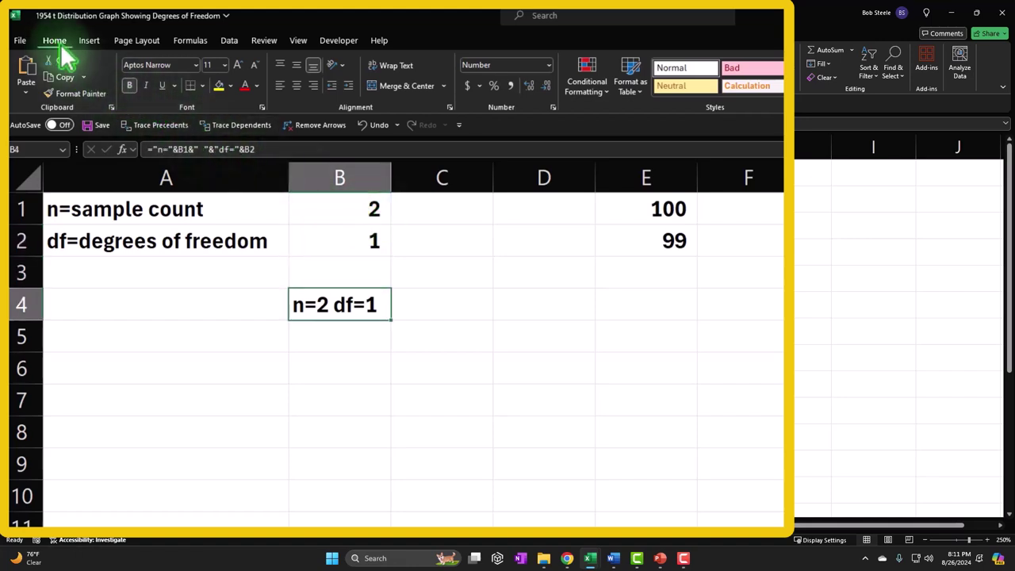
{"action": "left_click", "coordinate": [229, 86]}
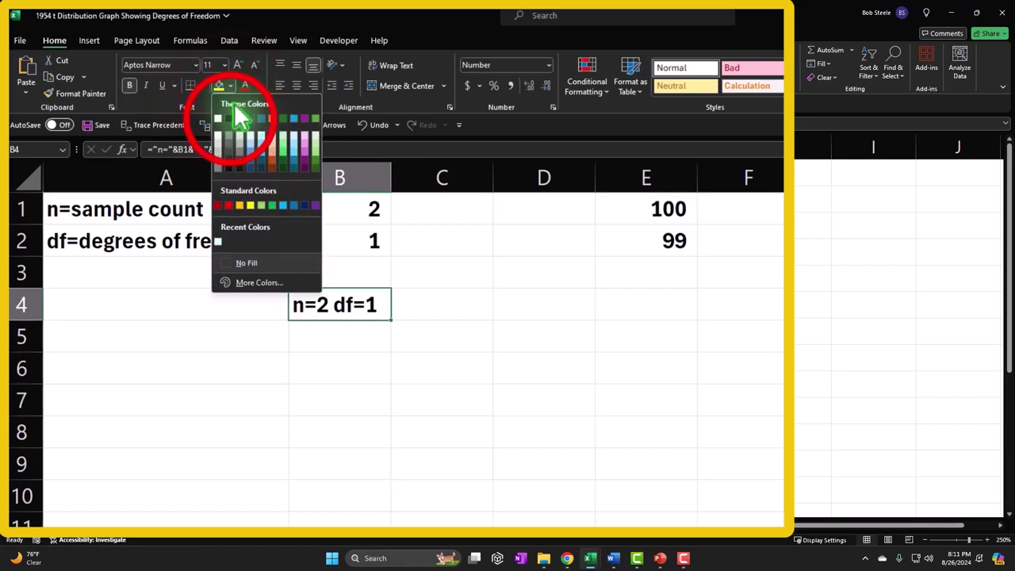
{"action": "left_click", "coordinate": [231, 118]}
{"action": "left_click", "coordinate": [261, 85]}
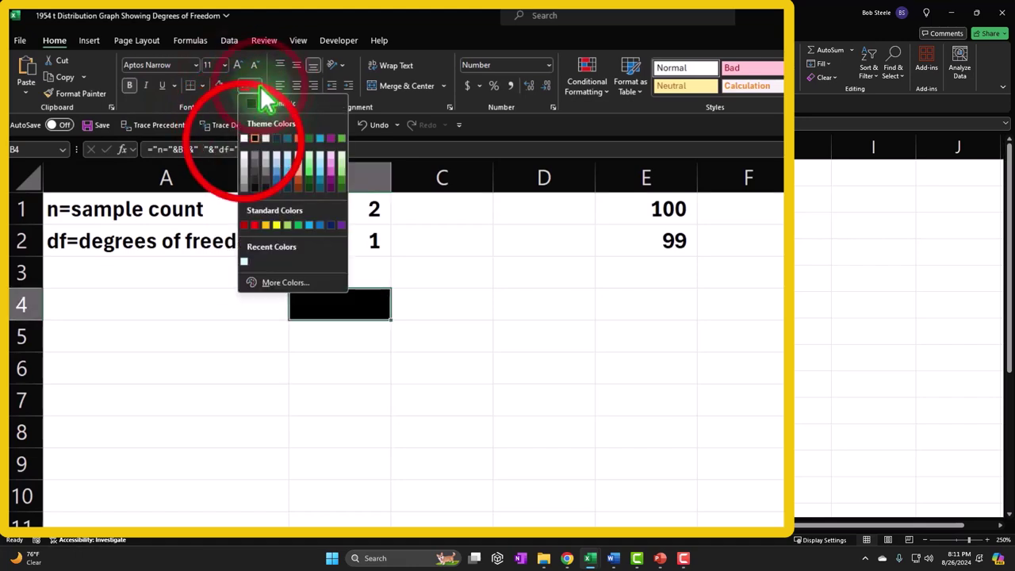
{"action": "left_click", "coordinate": [244, 140]}
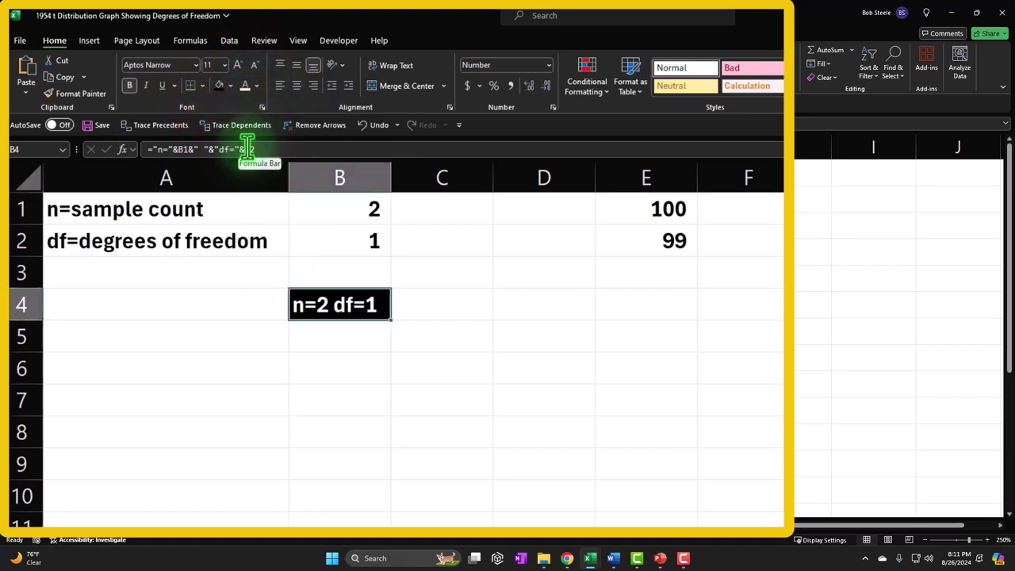
- Enter the first two x values of the series, -3 in B5 and -2.99 in B6
{"action": "left_click", "coordinate": [330, 331]}
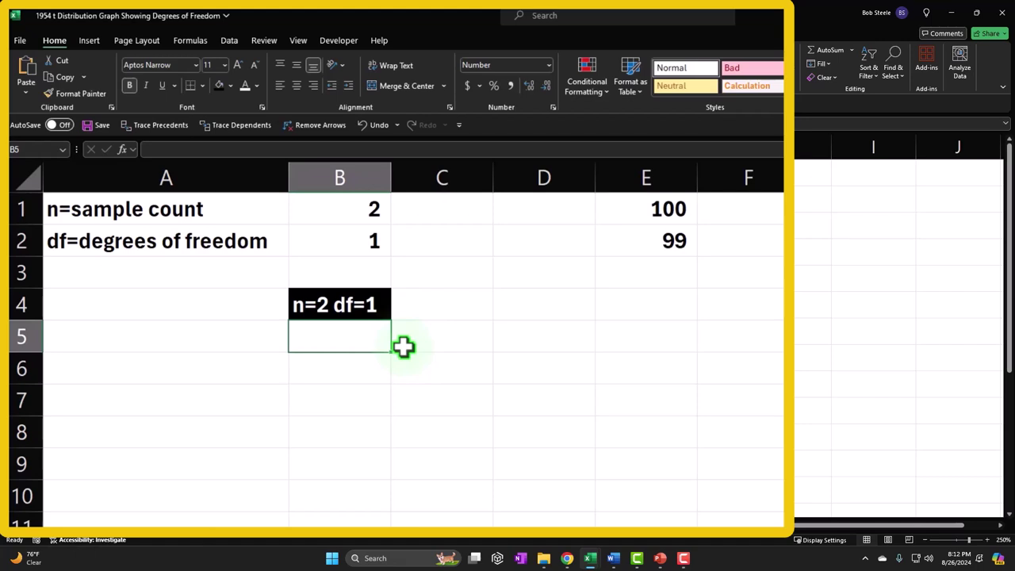
{"action": "type", "text": "-"}
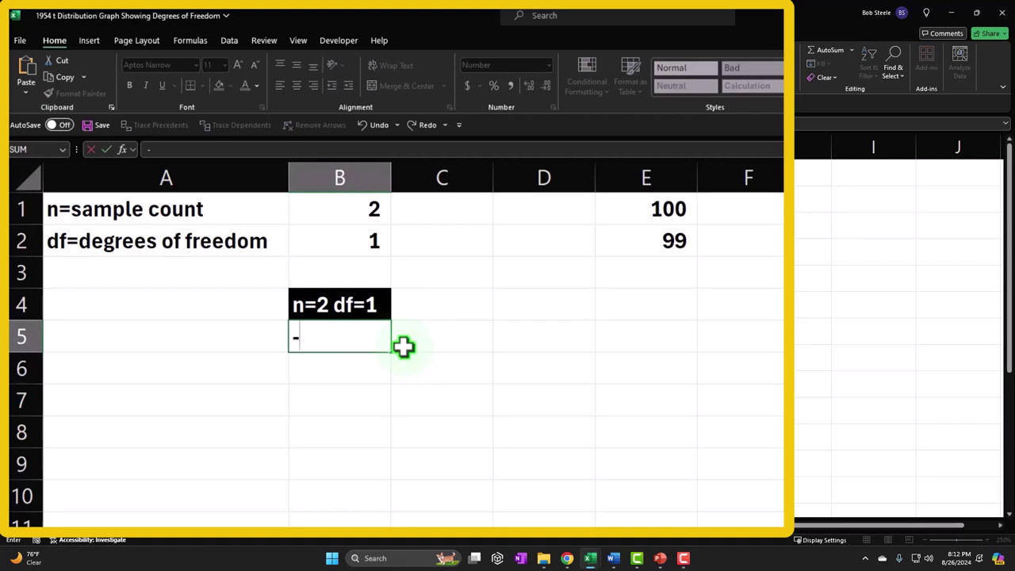
{"action": "key", "text": "Return"}
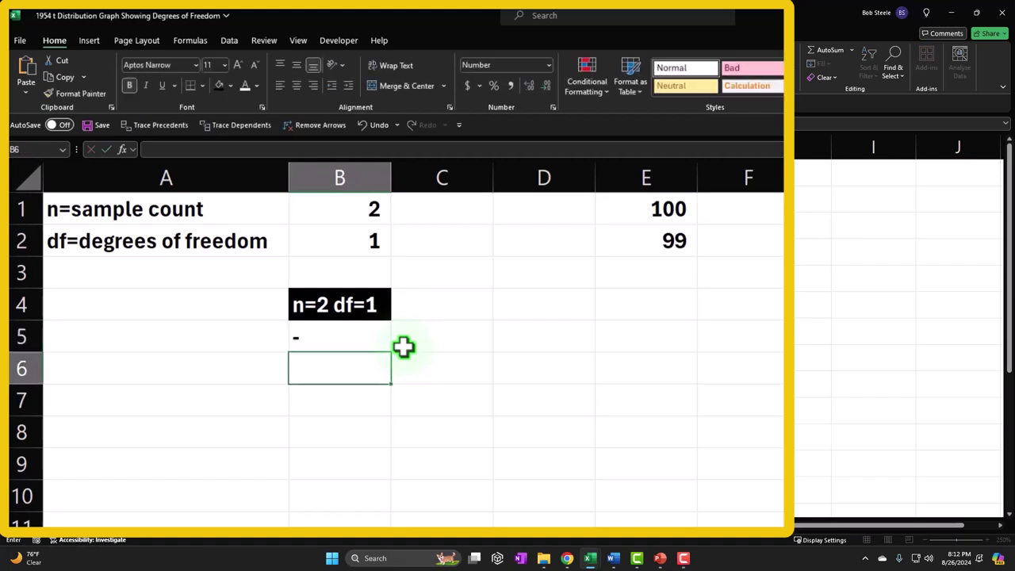
{"action": "key", "text": "Up"}
{"action": "type", "text": "-3"}
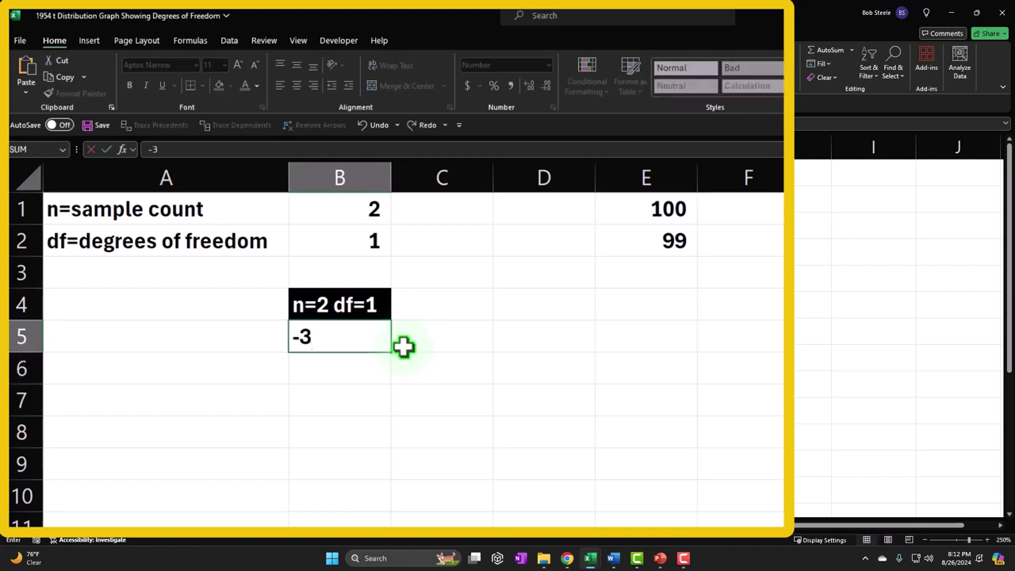
{"action": "key", "text": "Return"}
{"action": "type", "text": "-2"}
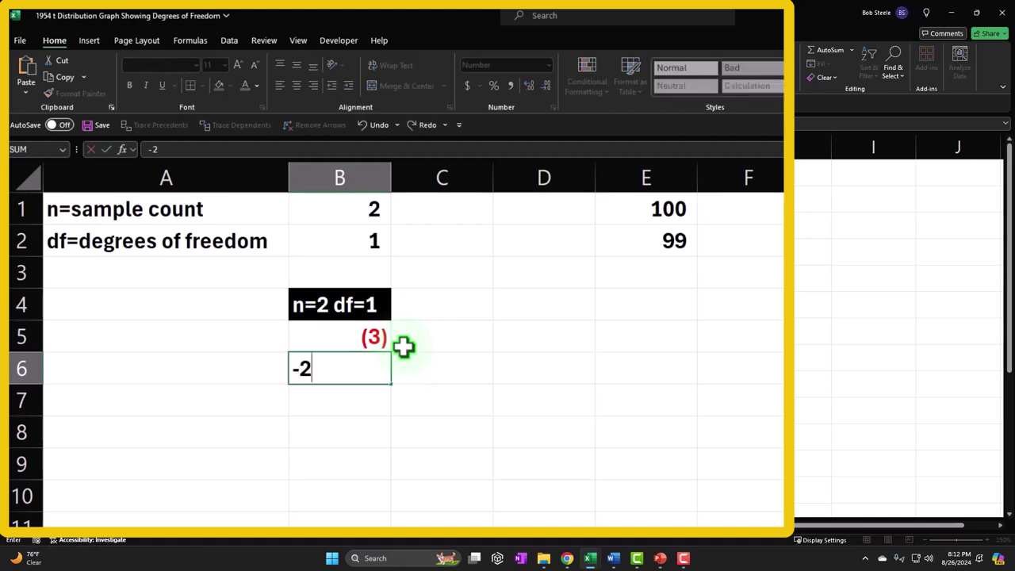
{"action": "key", "text": "BackSpace"}
{"action": "type", "text": "2.5"}
{"action": "key", "text": "Return"}
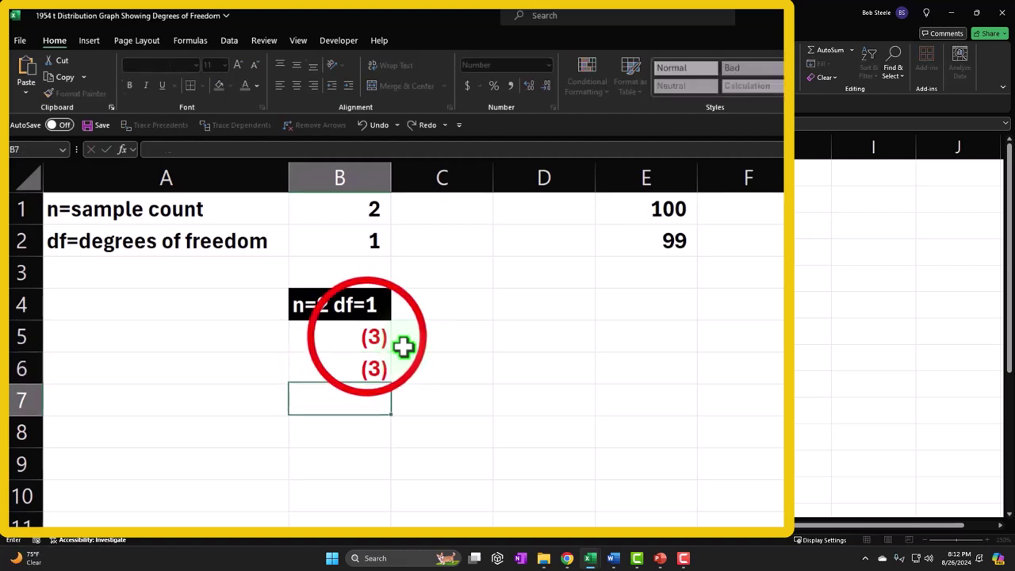
- Show the values in B5:B6 with two decimal places
{"action": "left_click_drag", "start_coordinate": [373, 346], "coordinate": [362, 361]}
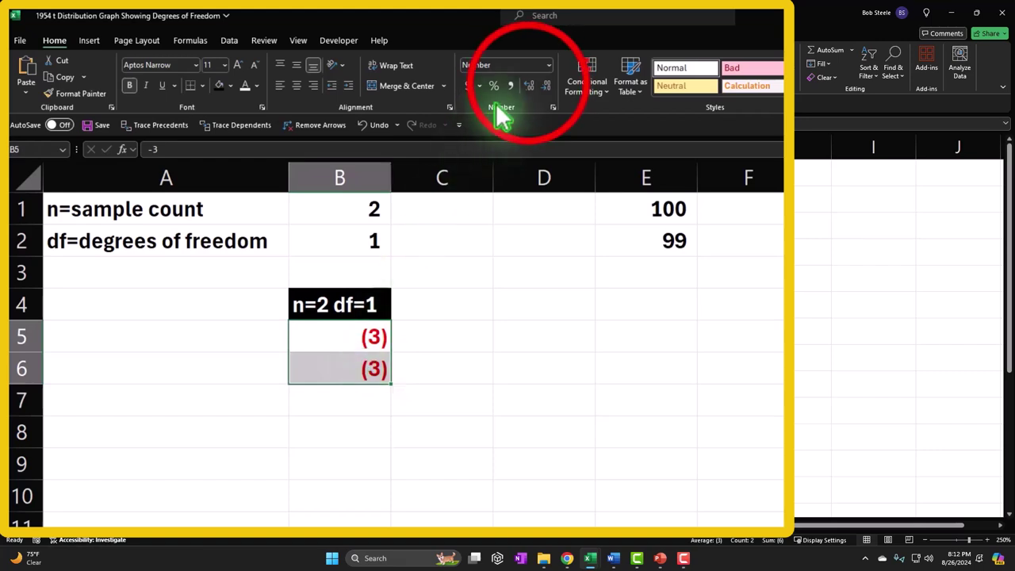
{"action": "left_click", "coordinate": [529, 84]}
{"action": "left_click", "coordinate": [529, 84]}
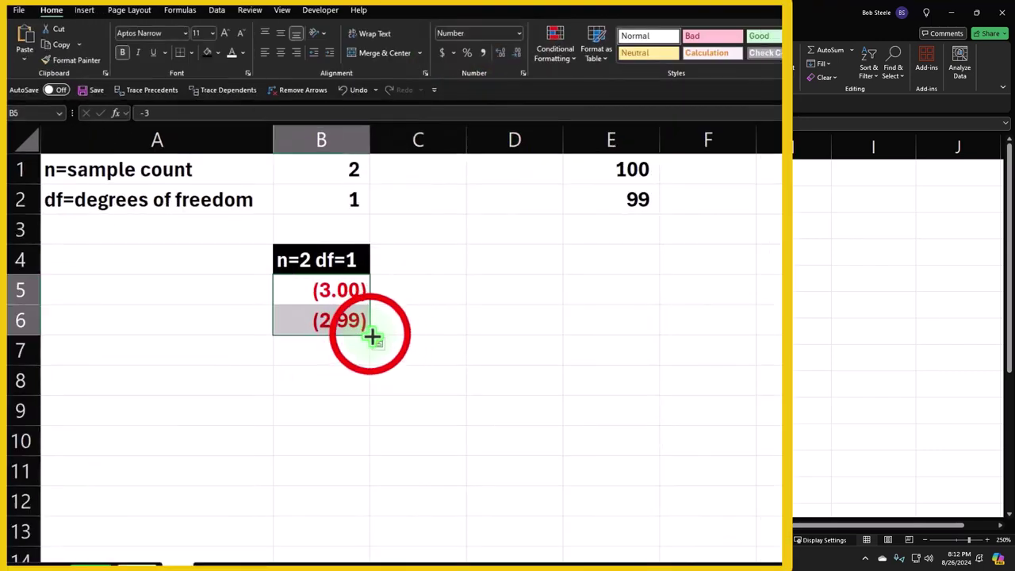
- Extend the x series from B5:B6 down column B in 0.01 increments until it reaches 3.00 in B605
{"action": "left_click_drag", "start_coordinate": [373, 338], "coordinate": [342, 318]}
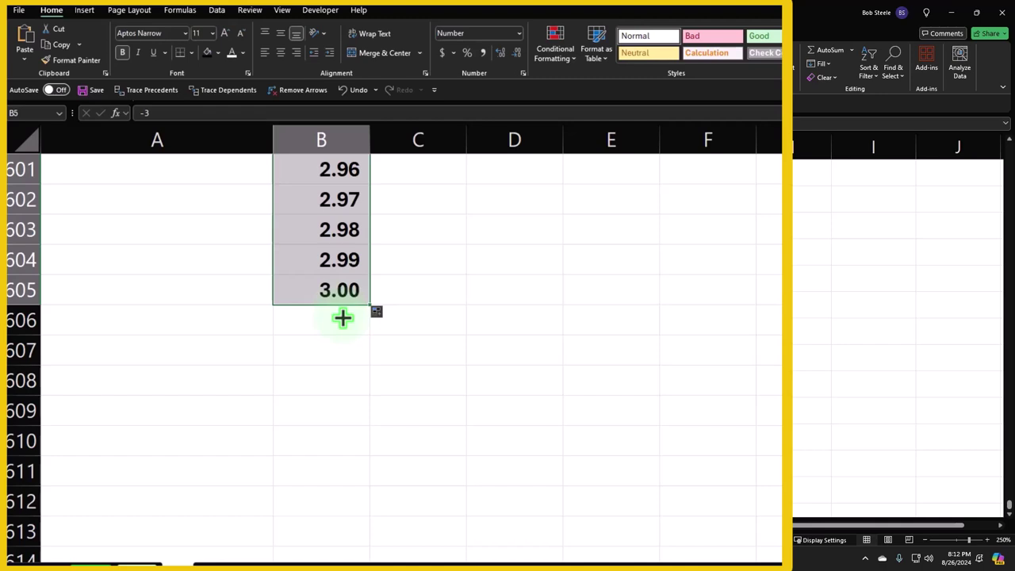
{"action": "key", "text": "ctrl+BackSpace"}
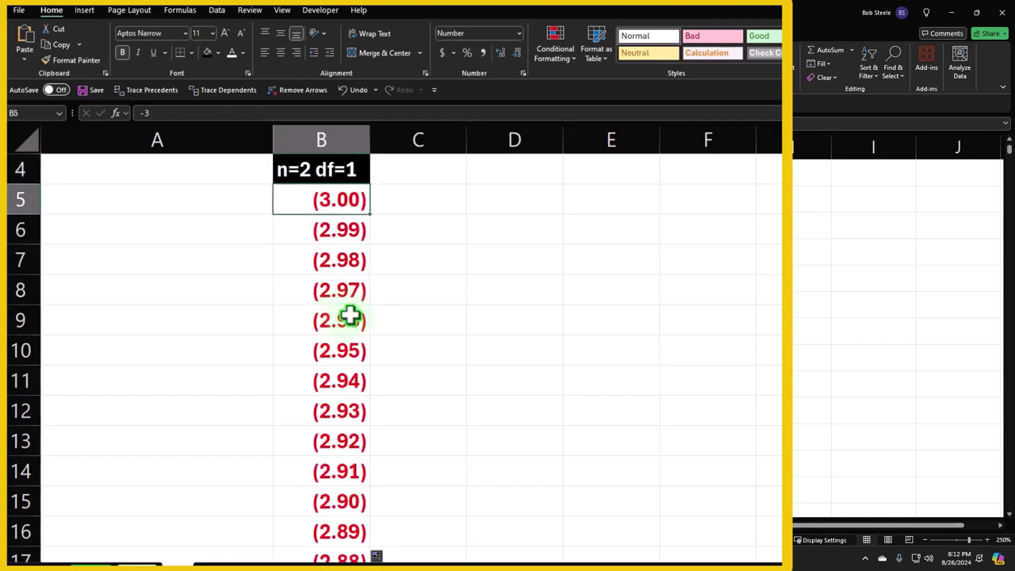
- Try merging and centering the heading across B4:C4, select columns B and C to test it, and undo the merge
{"action": "left_click_drag", "start_coordinate": [349, 168], "coordinate": [406, 169]}
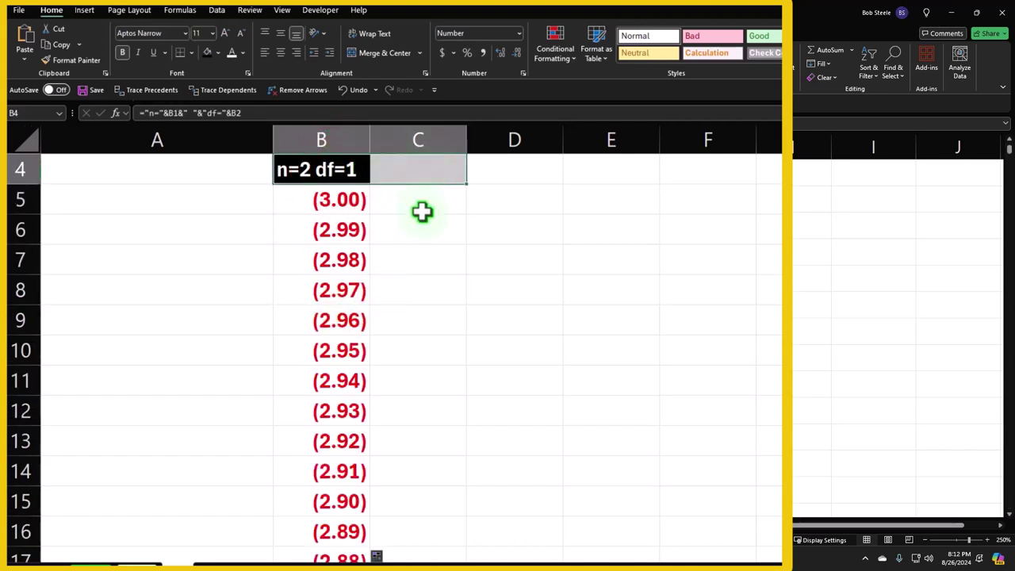
{"action": "scroll", "coordinate": [424, 211], "scroll_direction": "up", "scroll_amount": 1}
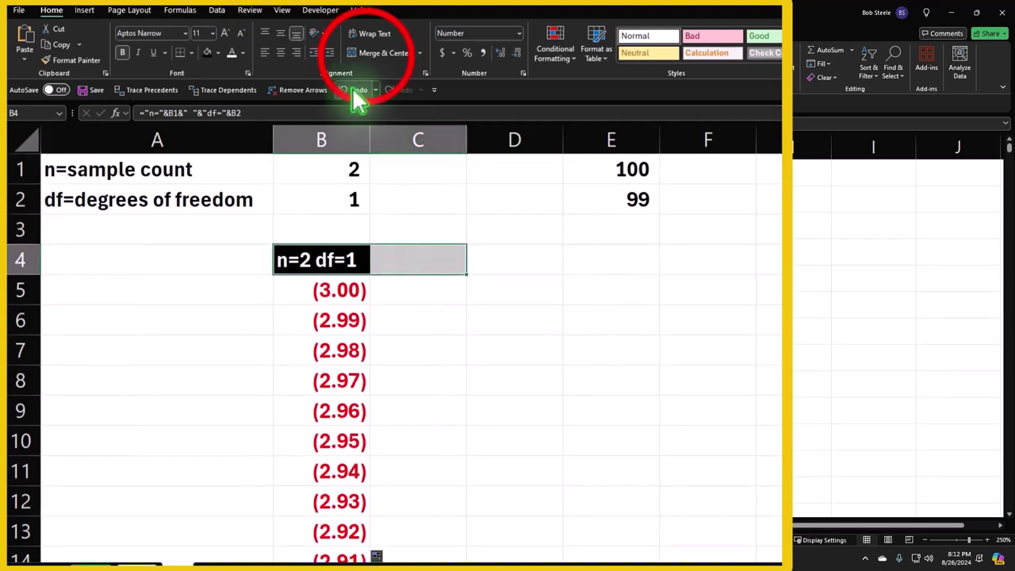
{"action": "left_click", "coordinate": [372, 55]}
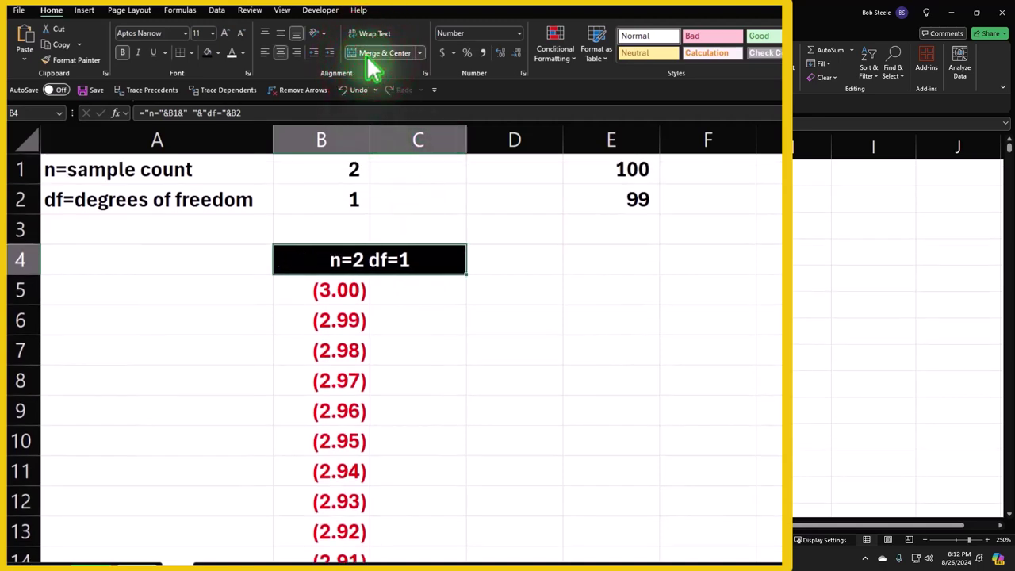
{"action": "left_click_drag", "start_coordinate": [352, 141], "coordinate": [399, 140]}
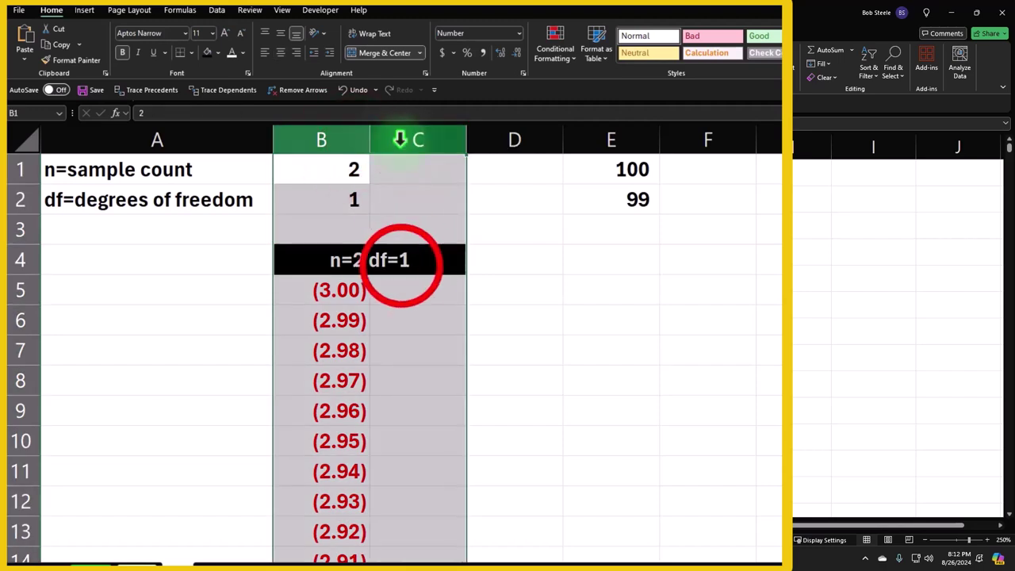
{"action": "left_click", "coordinate": [399, 265]}
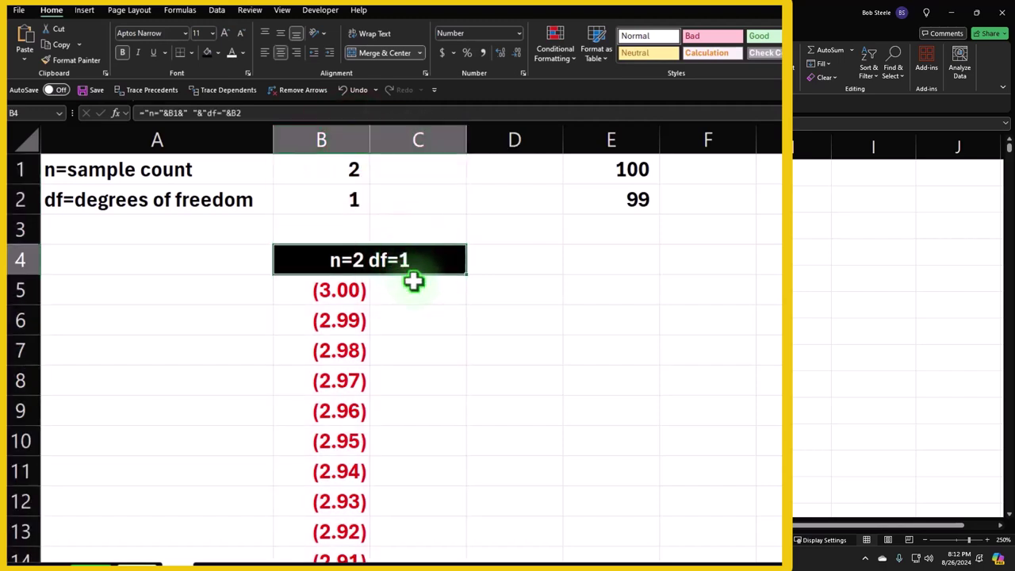
{"action": "left_click", "coordinate": [354, 90]}
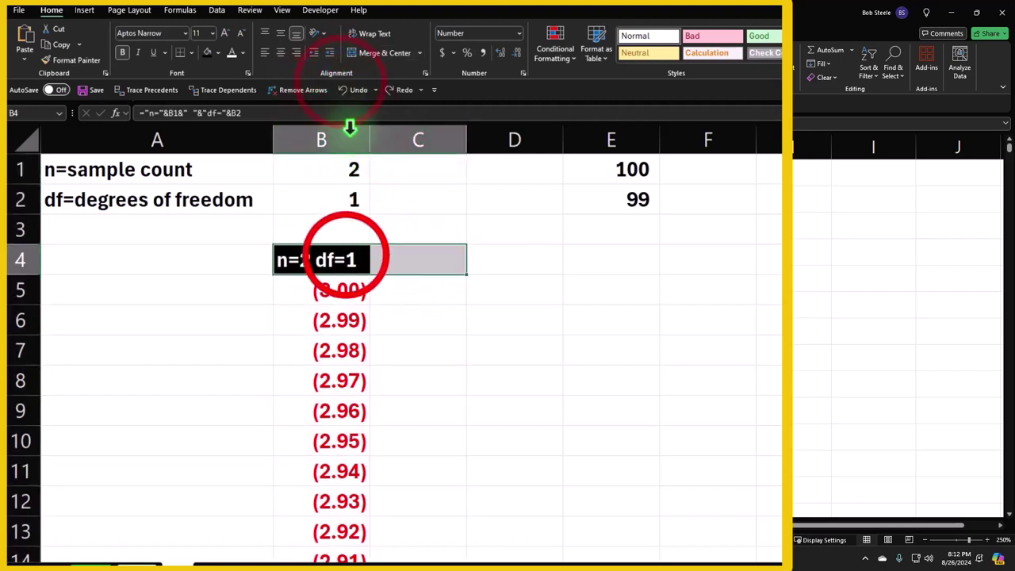
- Set the horizontal alignment of B4:C4 to Center Across Selection without merging the cells
{"action": "right_click", "coordinate": [388, 260]}
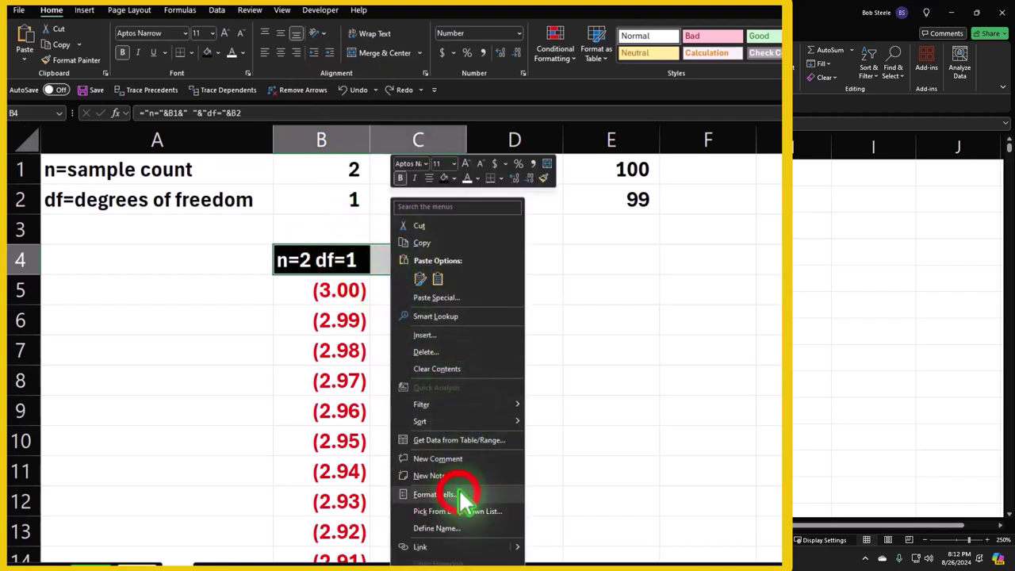
{"action": "left_click", "coordinate": [435, 494]}
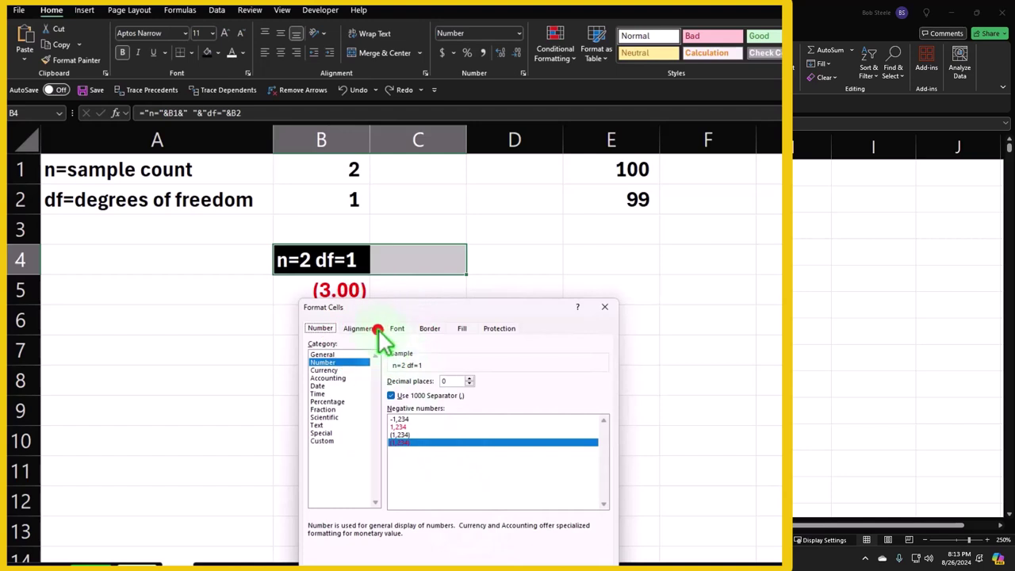
{"action": "left_click", "coordinate": [378, 330]}
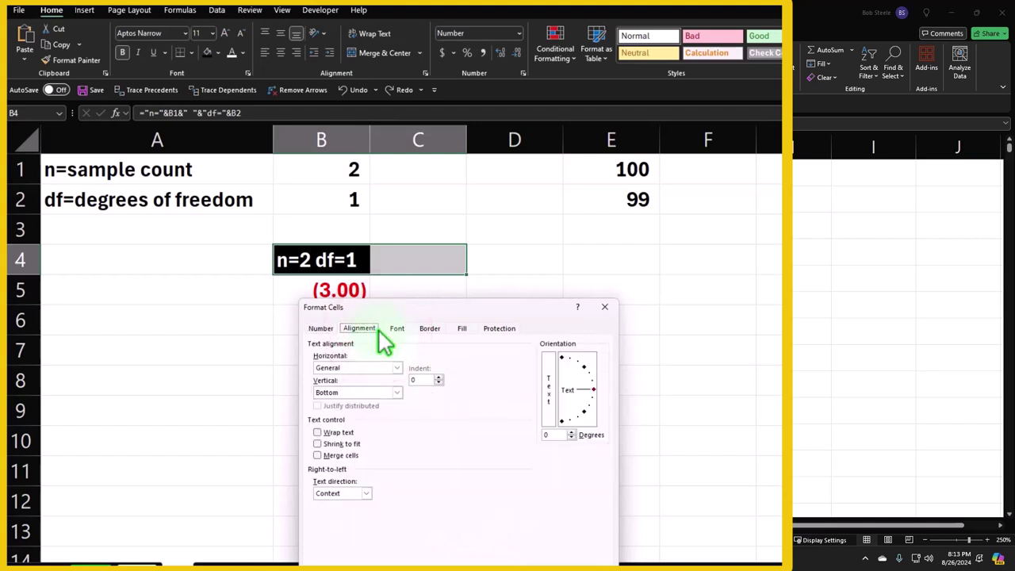
{"action": "left_click", "coordinate": [395, 368]}
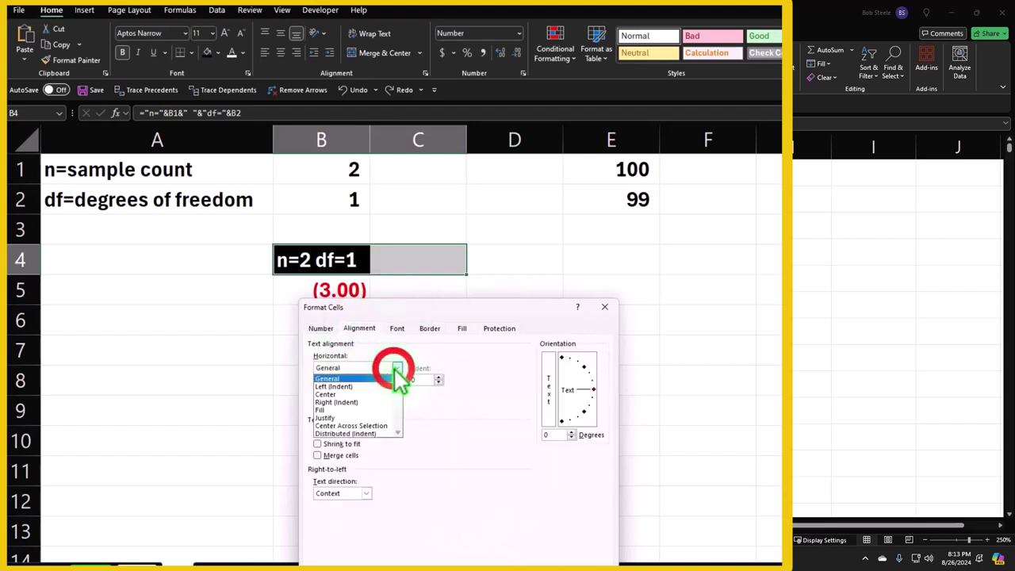
{"action": "left_click", "coordinate": [389, 427]}
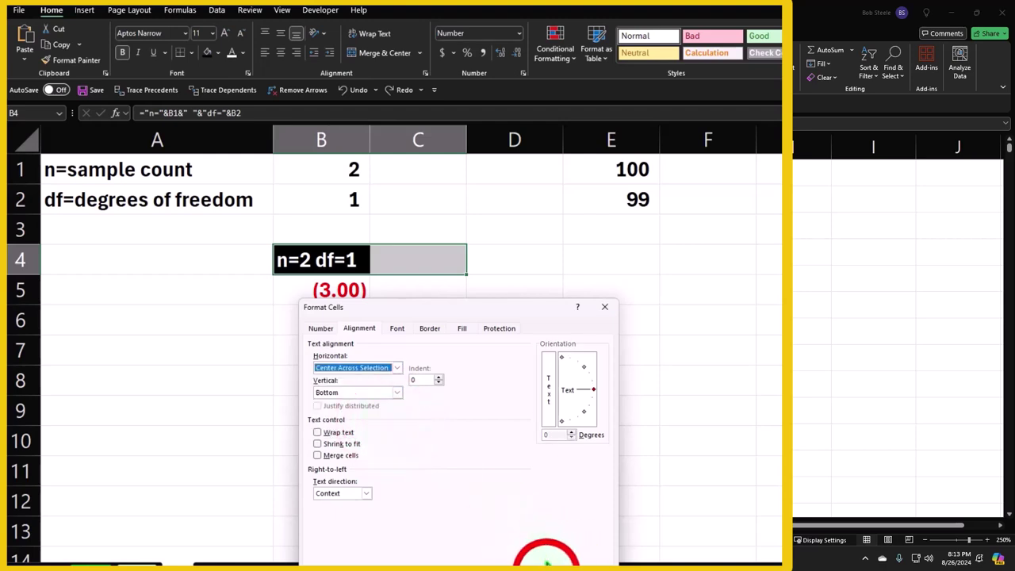
{"action": "left_click", "coordinate": [544, 557]}
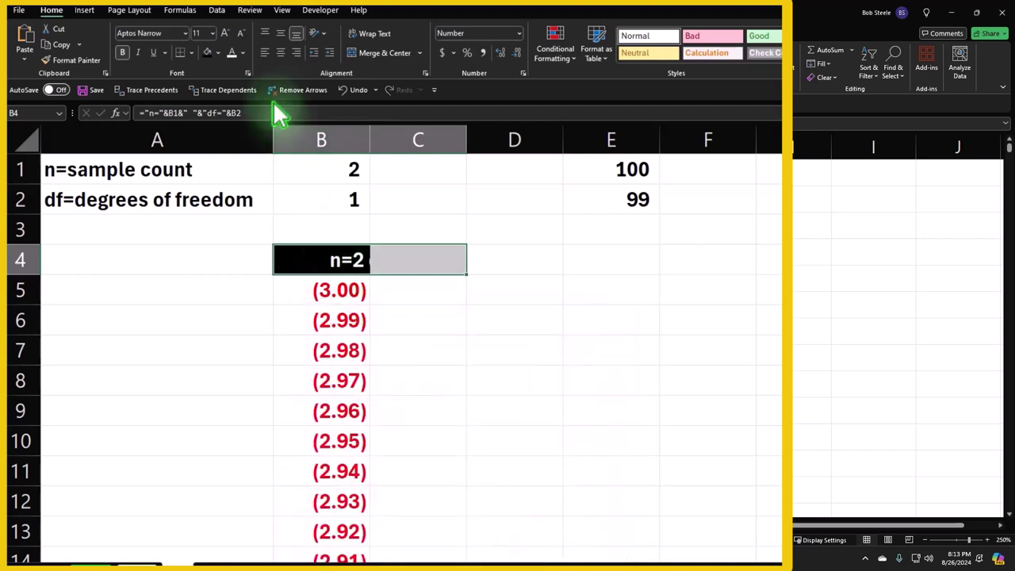
- Apply the black fill and white font across B4:C4, and check that both heading cells can be selected separately
{"action": "left_click", "coordinate": [207, 54]}
{"action": "left_click", "coordinate": [314, 262]}
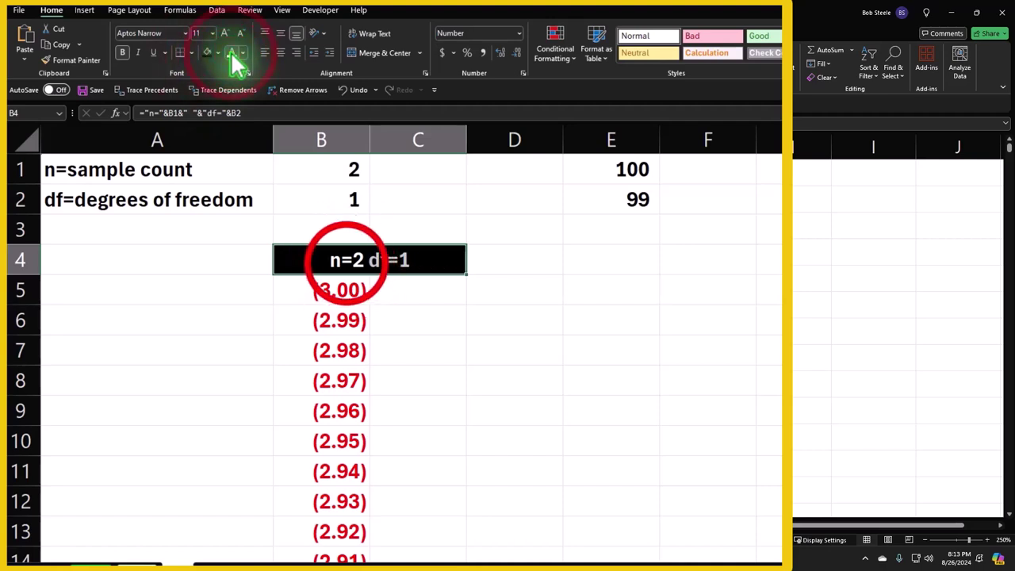
{"action": "key", "text": "Right"}
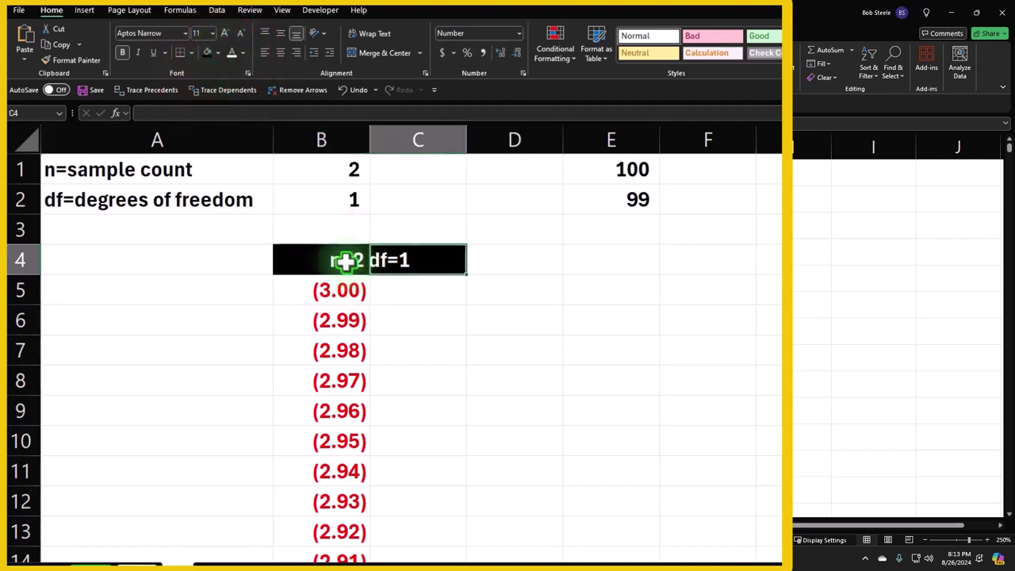
{"action": "key", "text": "Left"}
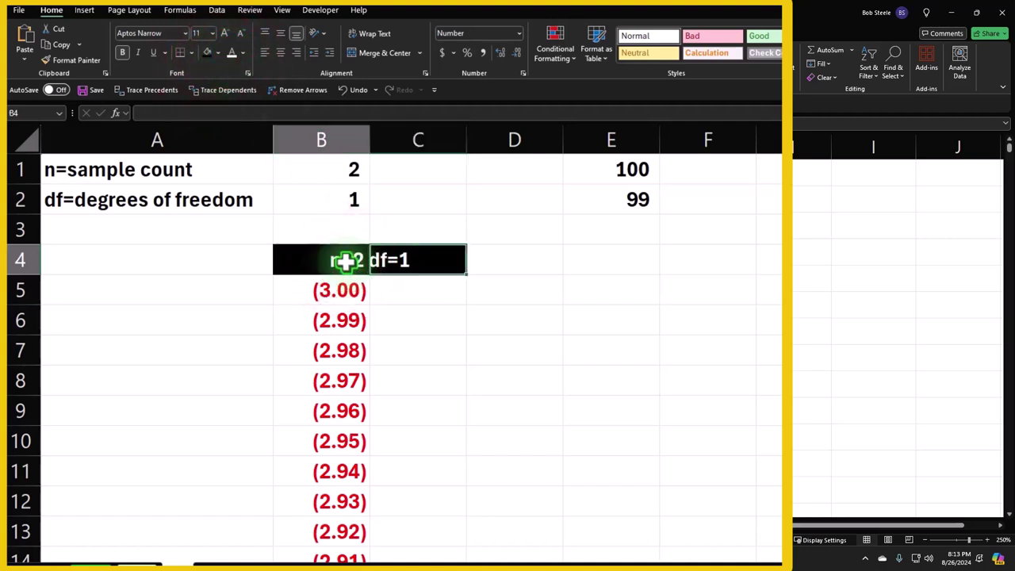
{"action": "key", "text": "Right"}
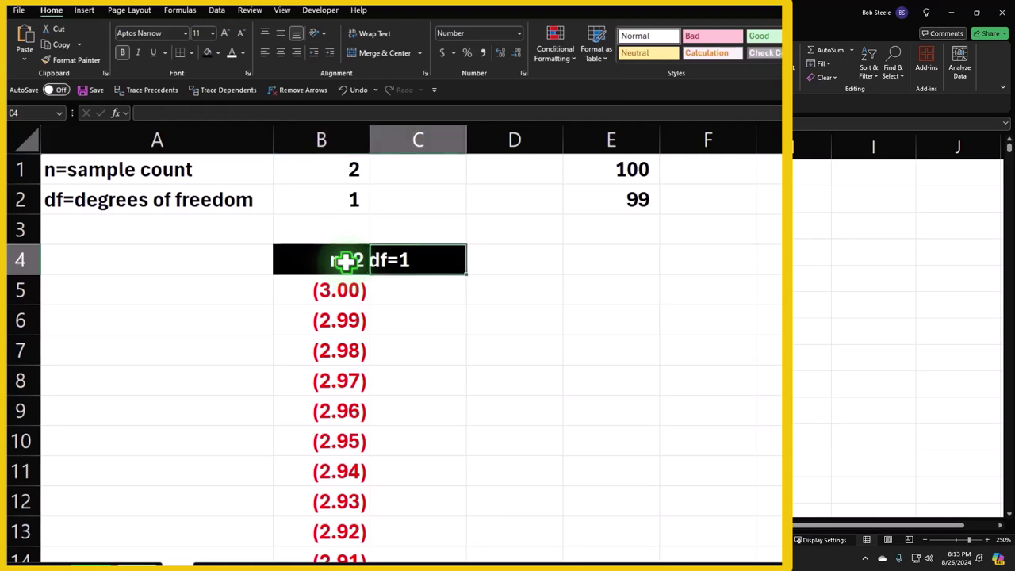
{"action": "key", "text": "Right"}
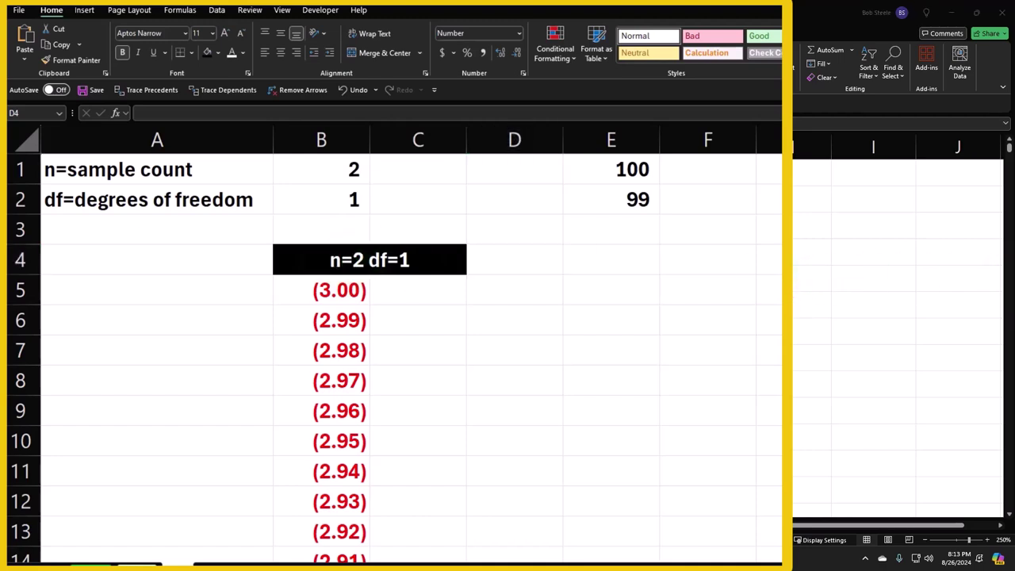
- Enter the t distribution density formula =T.DIST(B5,$B$2,0) in C5, with an absolute reference to the degrees of freedom
{"action": "left_click", "coordinate": [440, 294]}
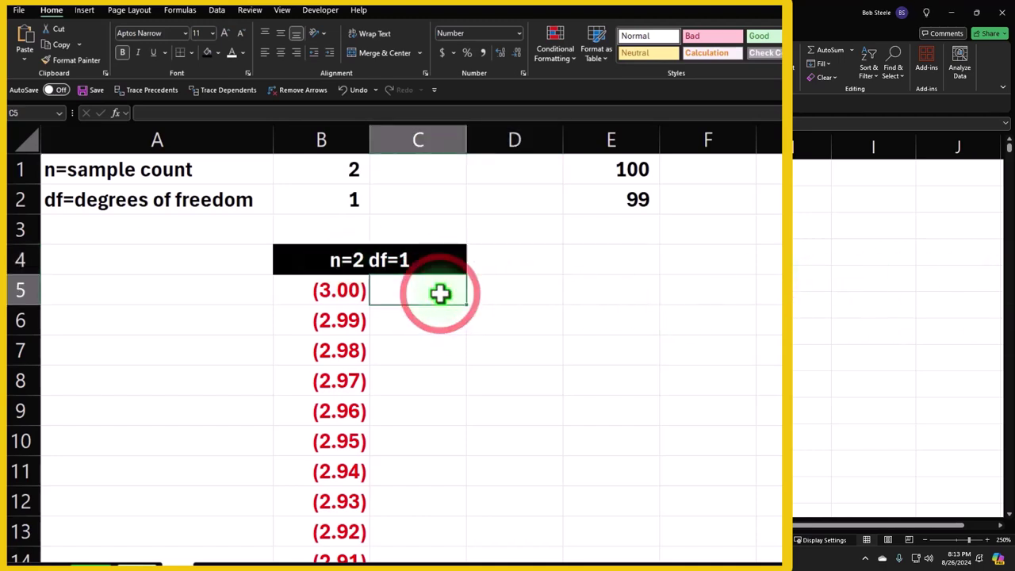
{"action": "type", "text": "="}
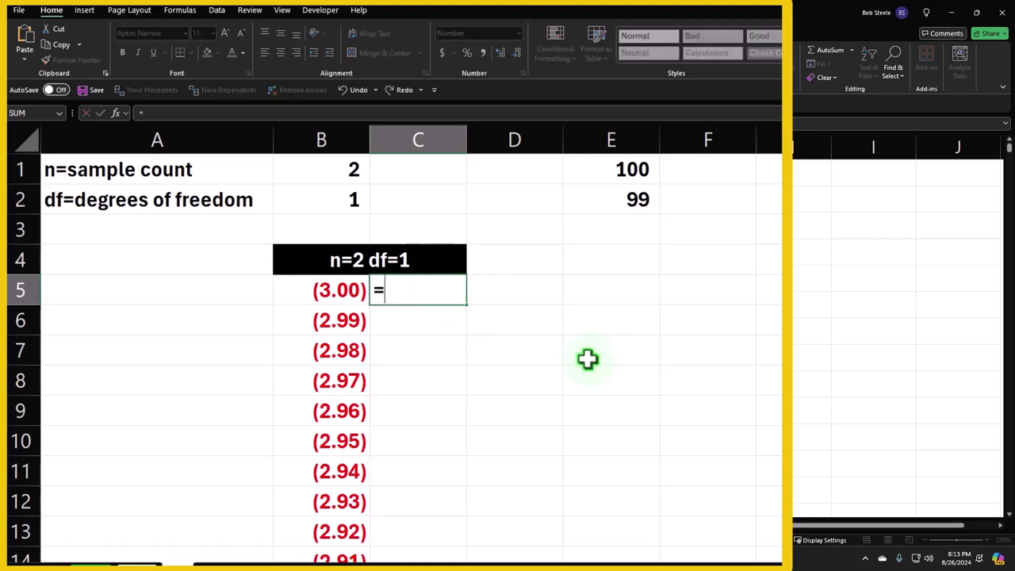
{"action": "type", "text": "t."}
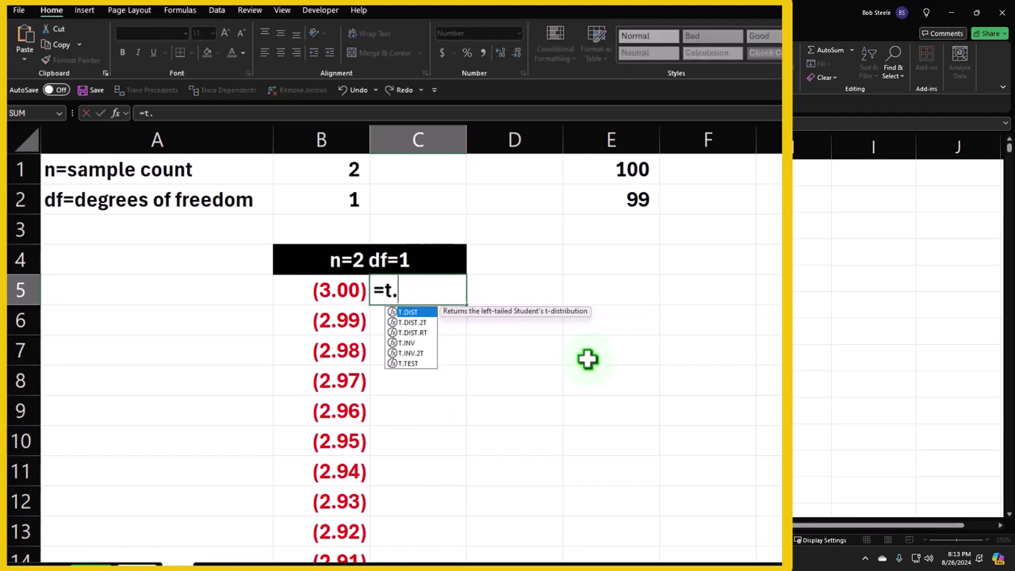
{"action": "type", "text": "d"}
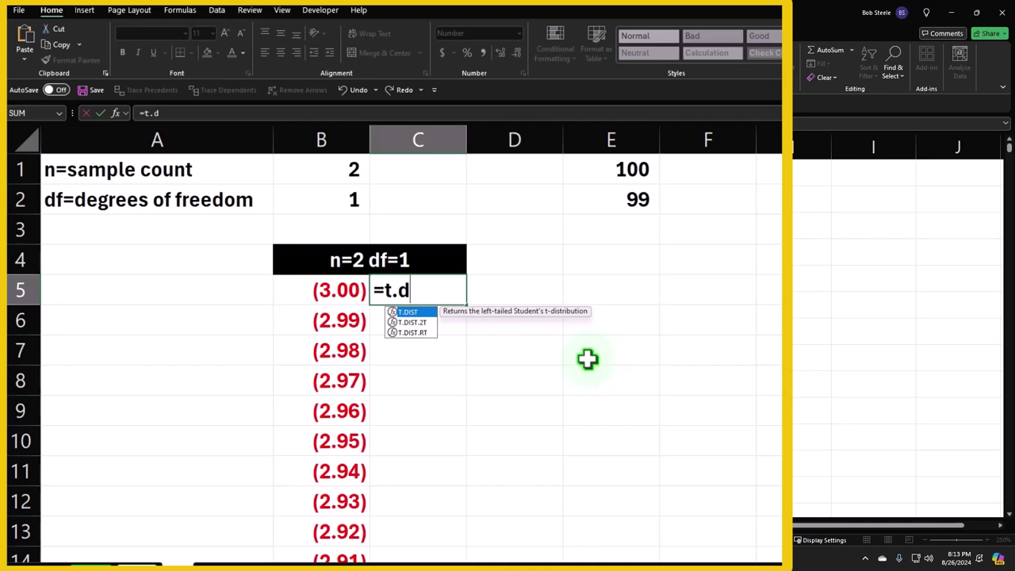
{"action": "key", "text": "Tab"}
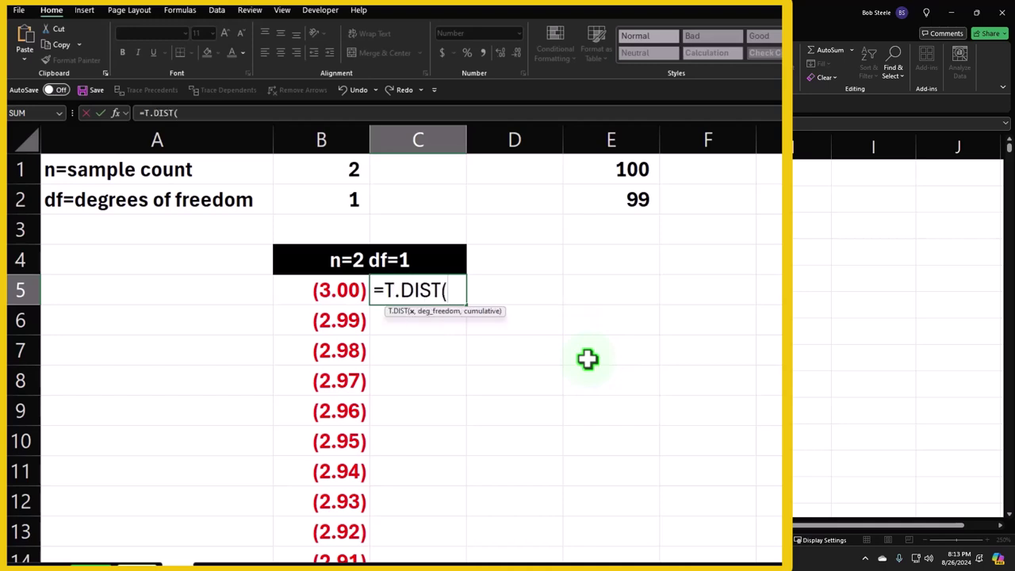
{"action": "left_click", "coordinate": [333, 291]}
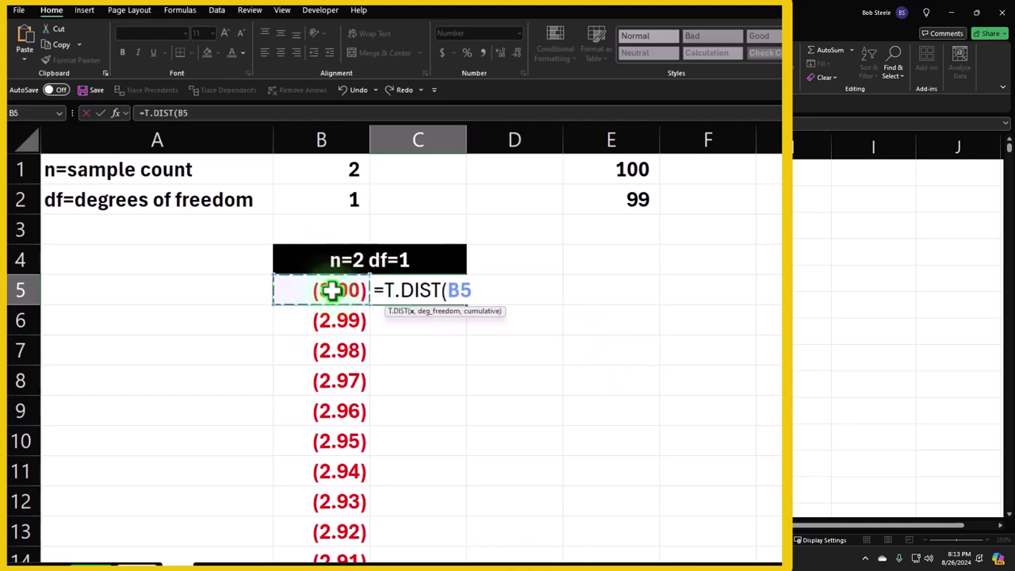
{"action": "type", "text": ","}
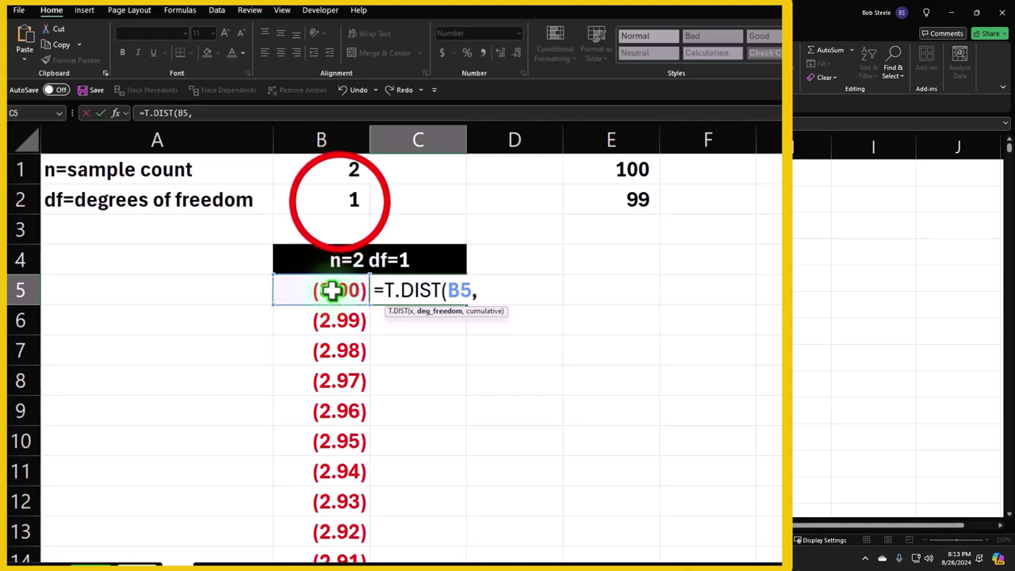
{"action": "left_click", "coordinate": [341, 202]}
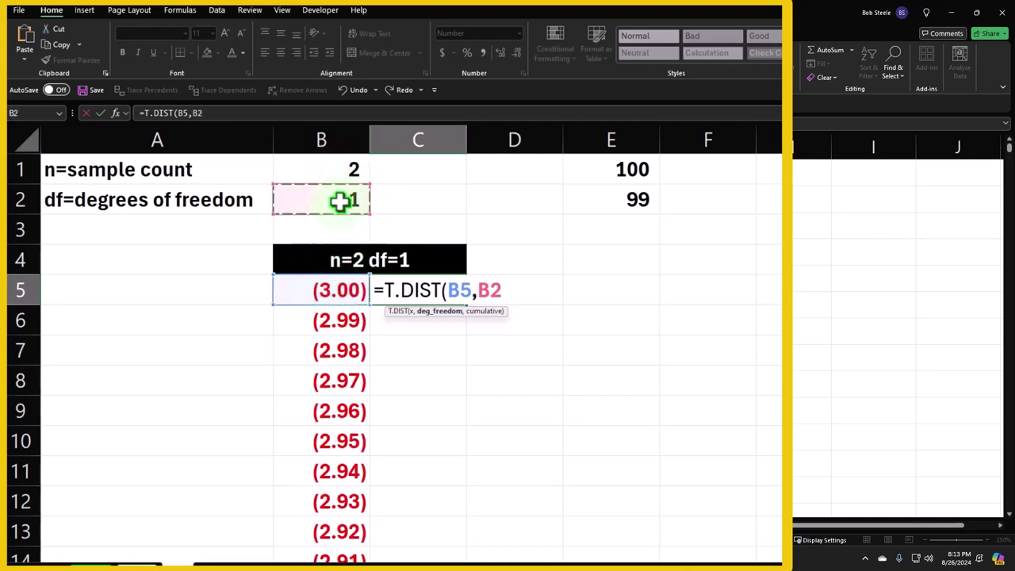
{"action": "key", "text": "F4"}
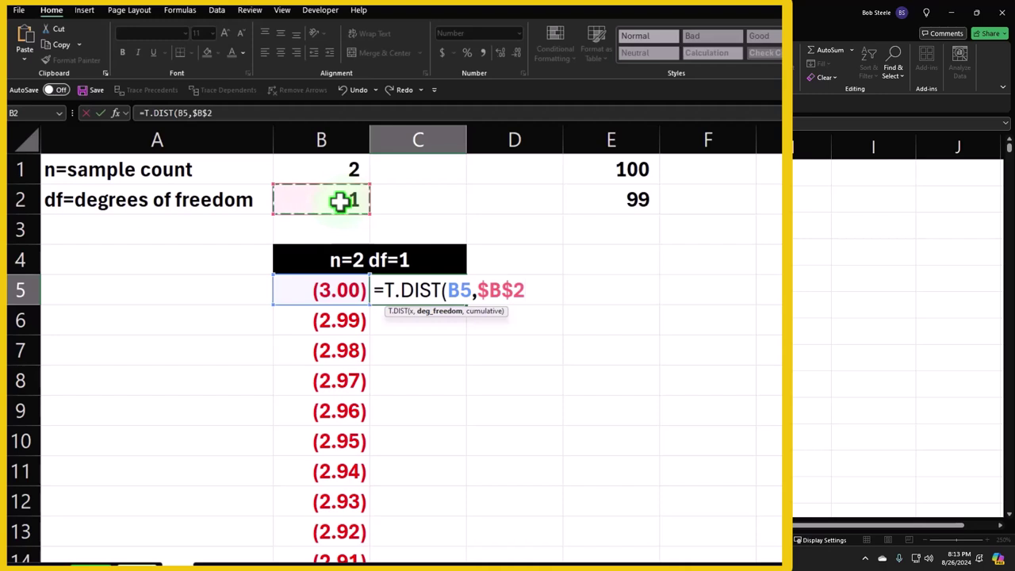
{"action": "type", "text": ",0"}
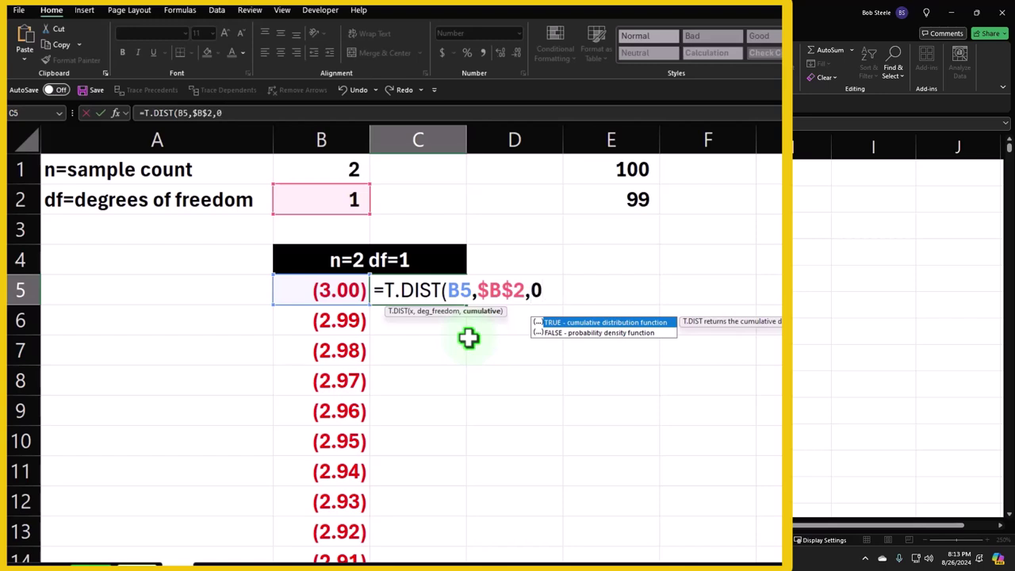
{"action": "key", "text": "Return"}
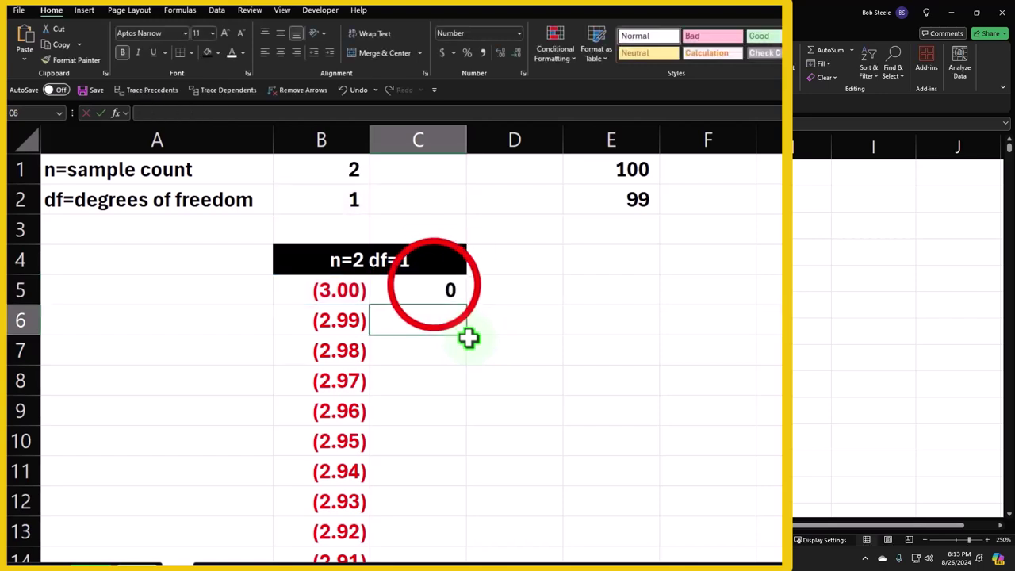
- Format C5 as a percentage with four decimal places and fill its formula down column C alongside the x values
{"action": "left_click", "coordinate": [433, 289]}
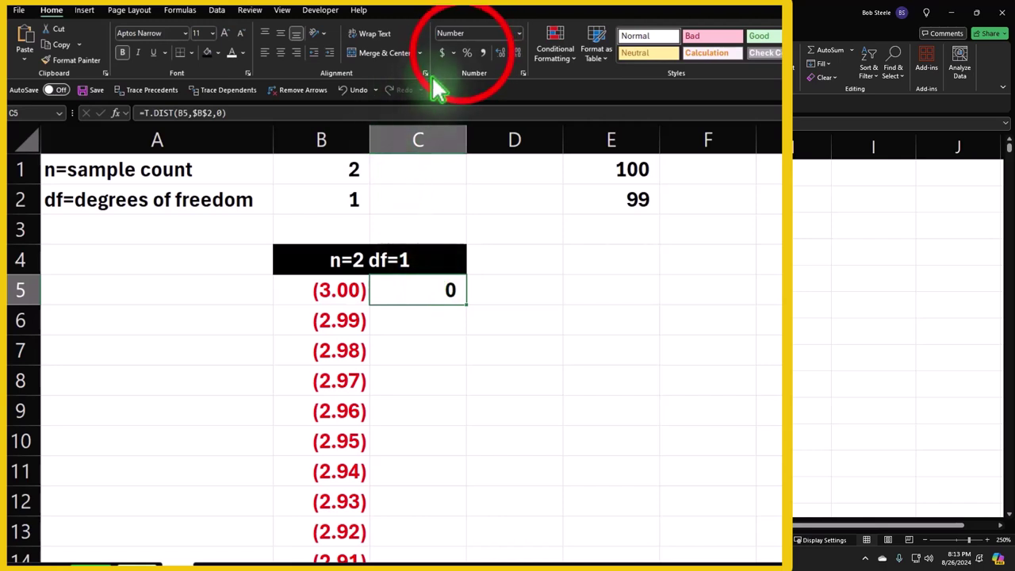
{"action": "left_click", "coordinate": [467, 52]}
{"action": "left_click", "coordinate": [498, 53]}
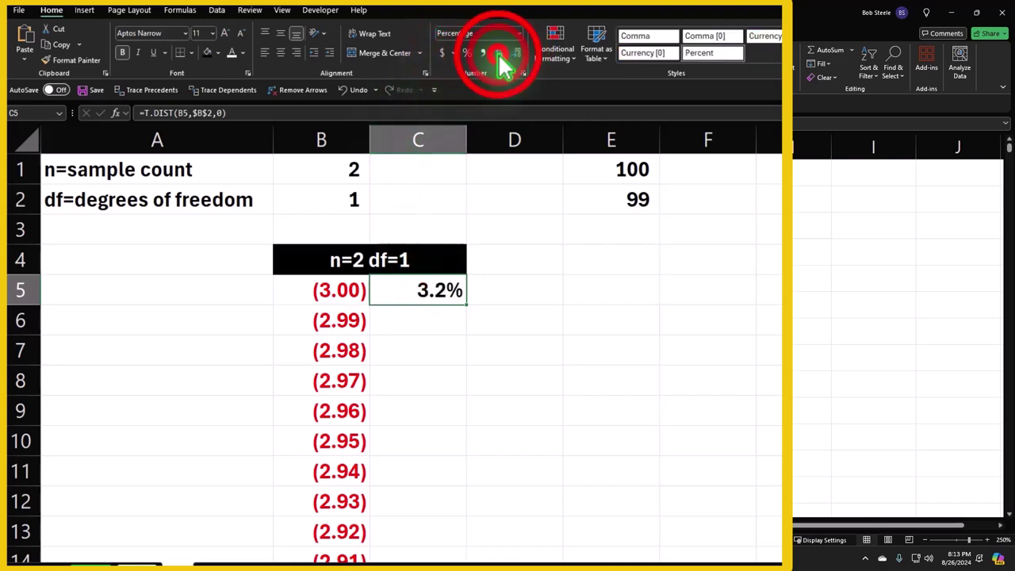
{"action": "left_click", "coordinate": [498, 53]}
{"action": "left_click", "coordinate": [499, 53]}
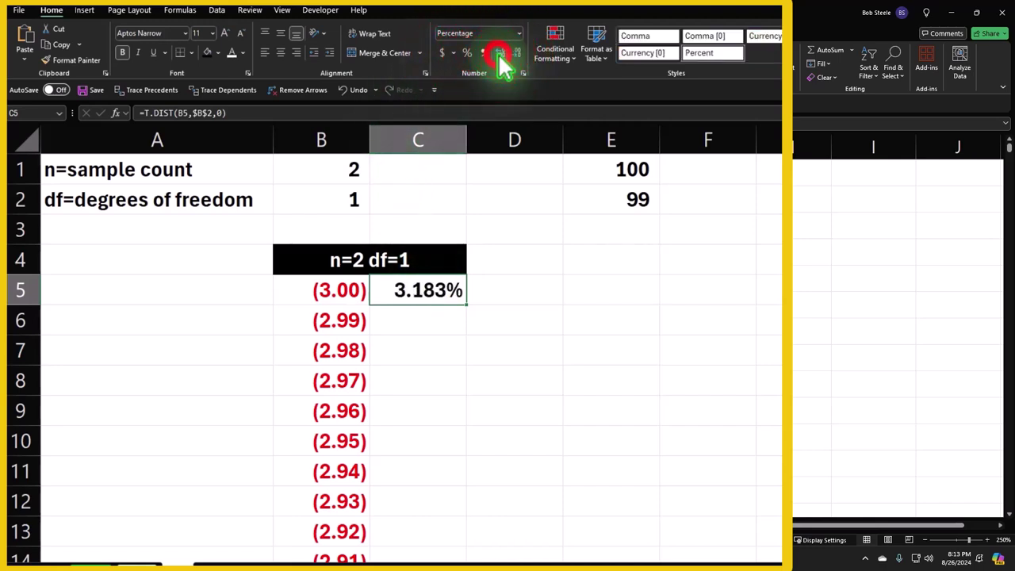
{"action": "left_click", "coordinate": [499, 53]}
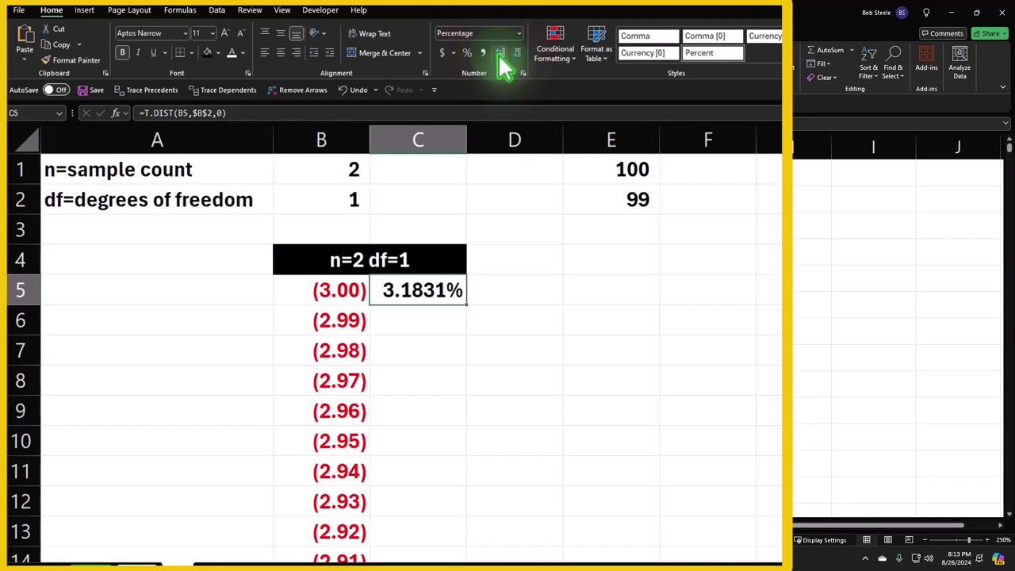
{"action": "double_click", "coordinate": [464, 306]}
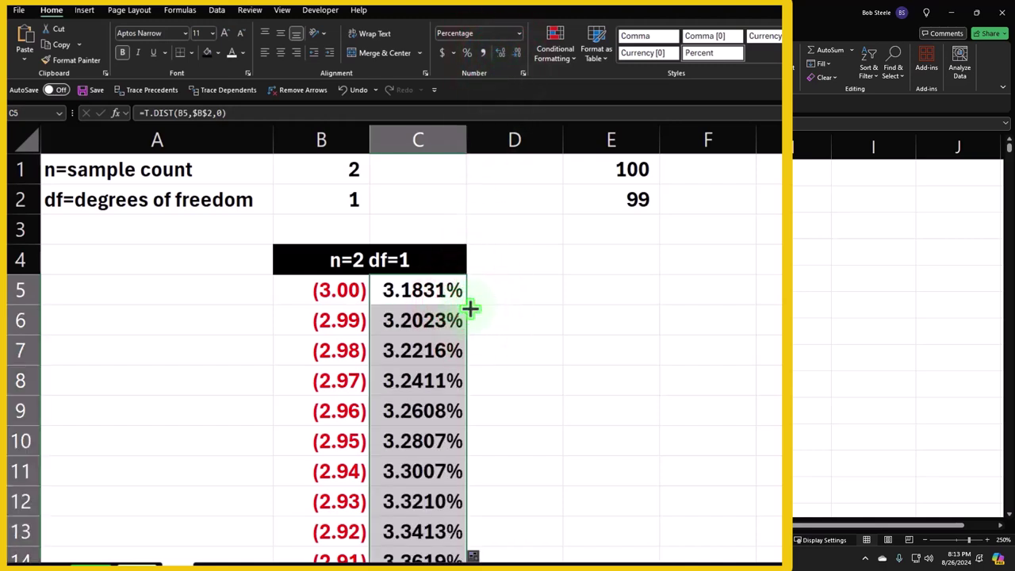
- Fill the x values and densities in B5:C605 with a light blue picked from the standard color palette
{"action": "key", "text": "Left"}
{"action": "key", "text": "ctrl+shift+Down"}
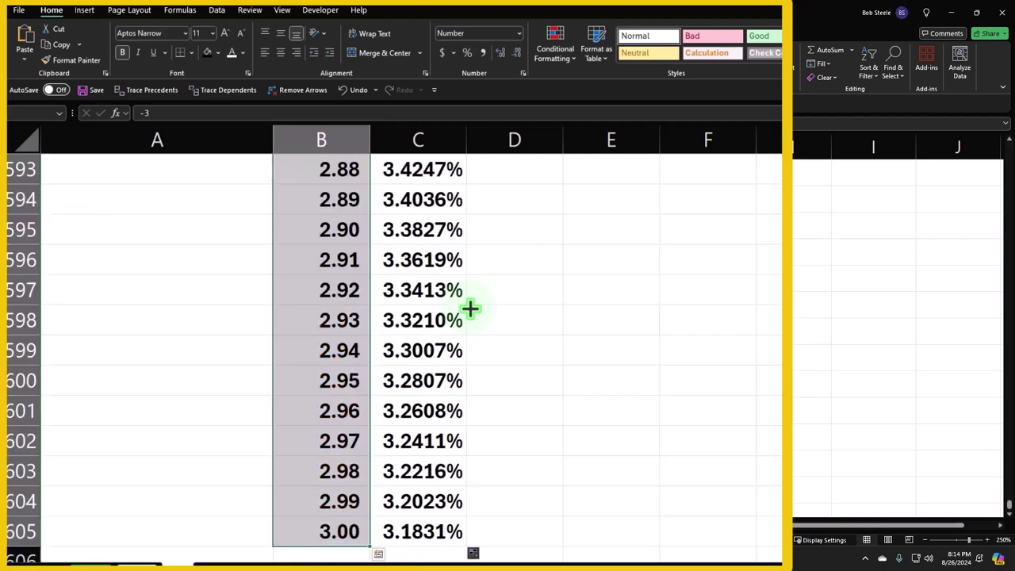
{"action": "key", "text": "ctrl+BackSpace"}
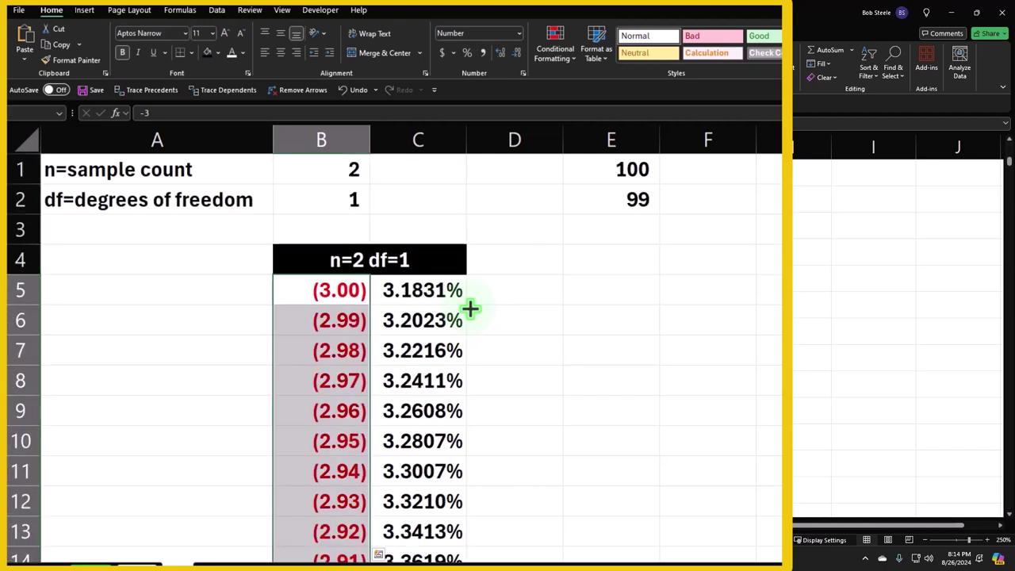
{"action": "key", "text": "Right"}
{"action": "key", "text": "Left"}
{"action": "key", "text": "shift+Right"}
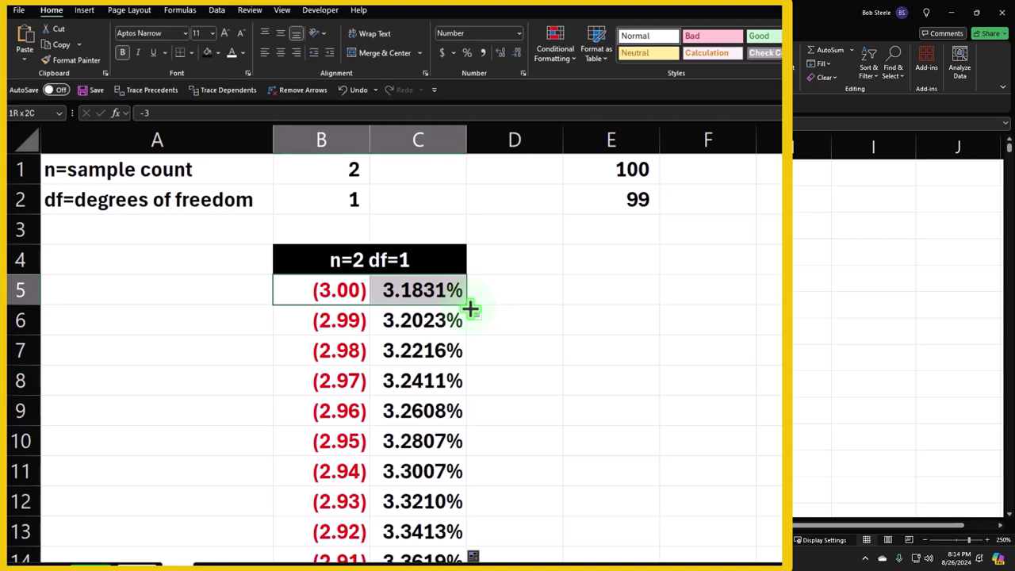
{"action": "key", "text": "ctrl+shift+Down"}
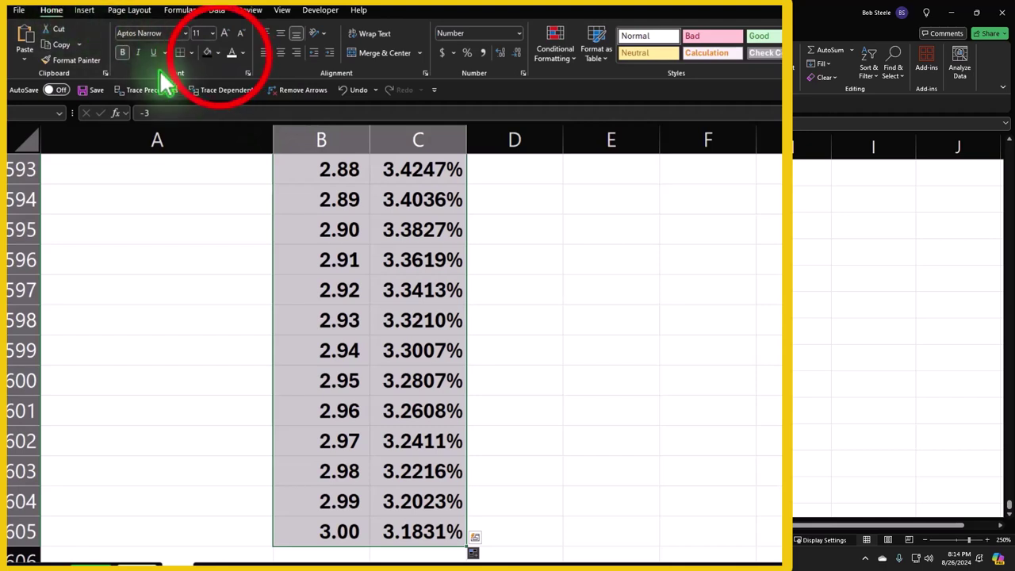
{"action": "left_click", "coordinate": [219, 54]}
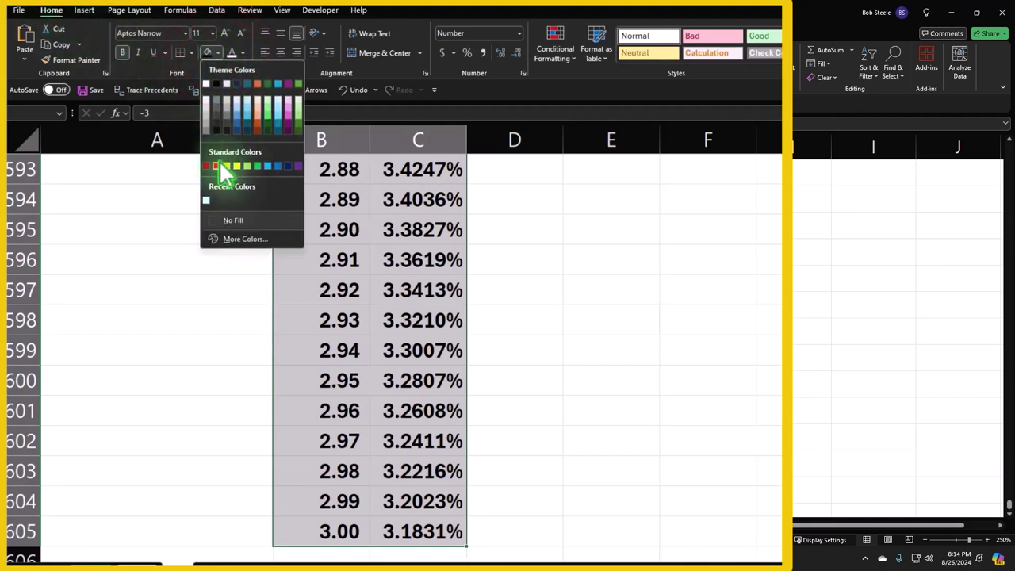
{"action": "left_click", "coordinate": [234, 238]}
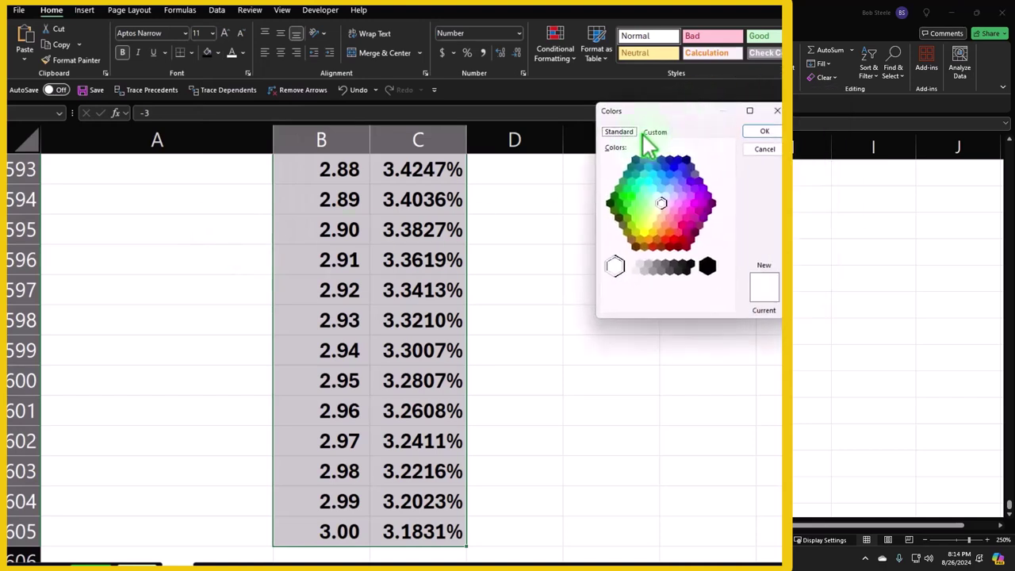
{"action": "left_click", "coordinate": [656, 199]}
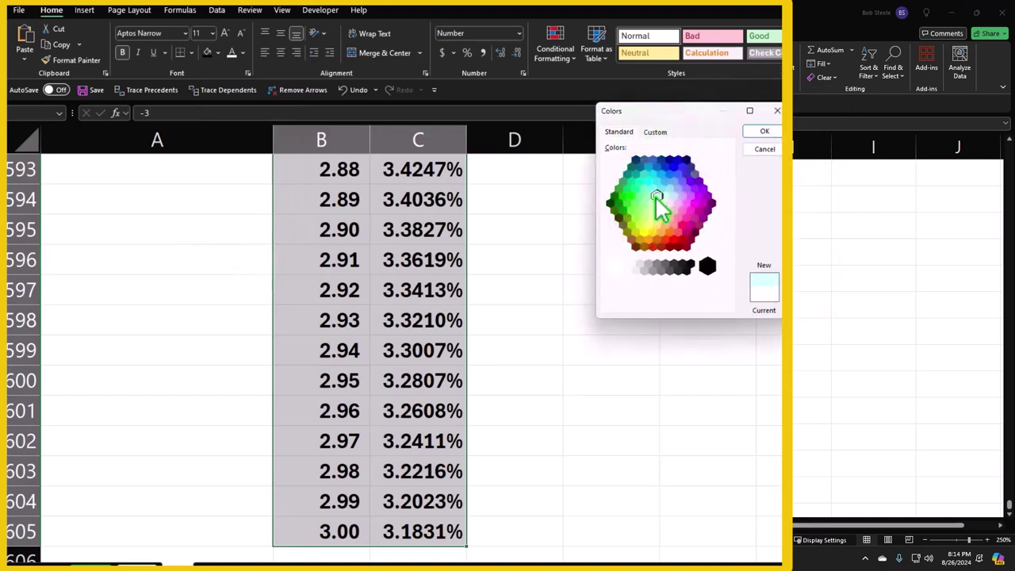
{"action": "left_click", "coordinate": [755, 132]}
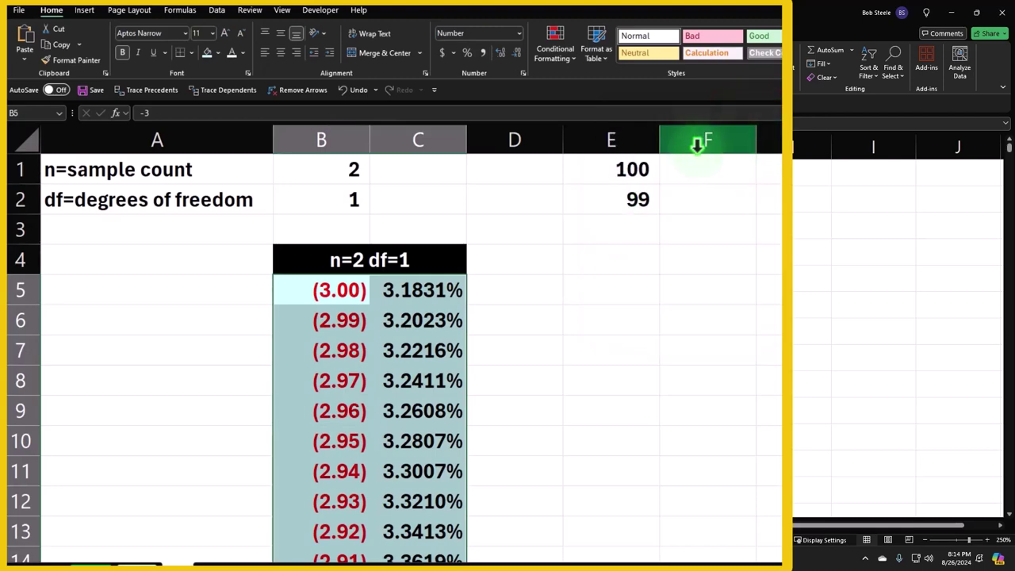
- Apply All Borders to B5:C605, and give the sample count and degrees of freedom inputs in A1:B2 the same light blue fill and borders
{"action": "left_click", "coordinate": [198, 59]}
{"action": "left_click", "coordinate": [192, 52]}
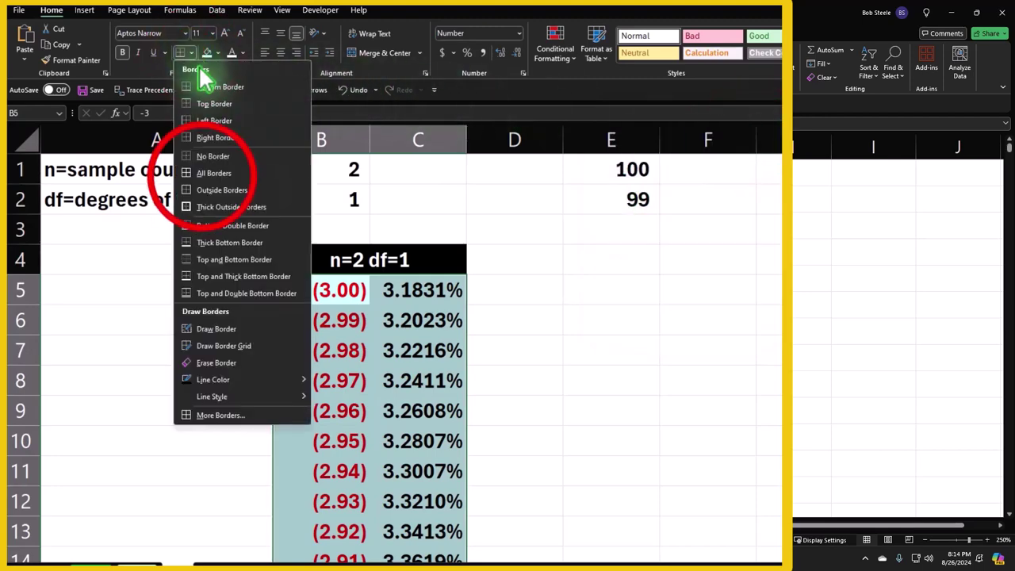
{"action": "left_click", "coordinate": [205, 186]}
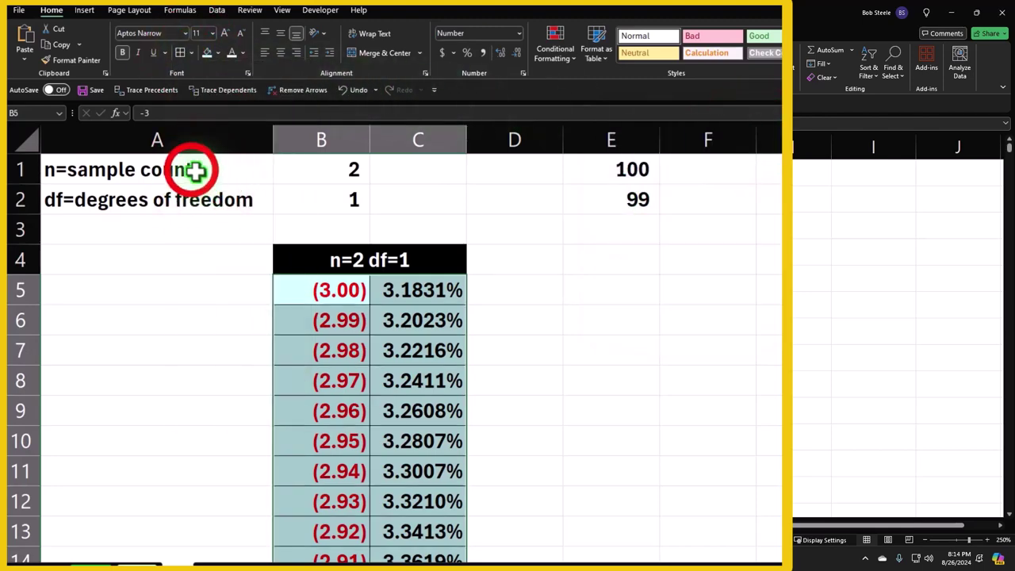
{"action": "left_click_drag", "start_coordinate": [195, 170], "coordinate": [301, 190]}
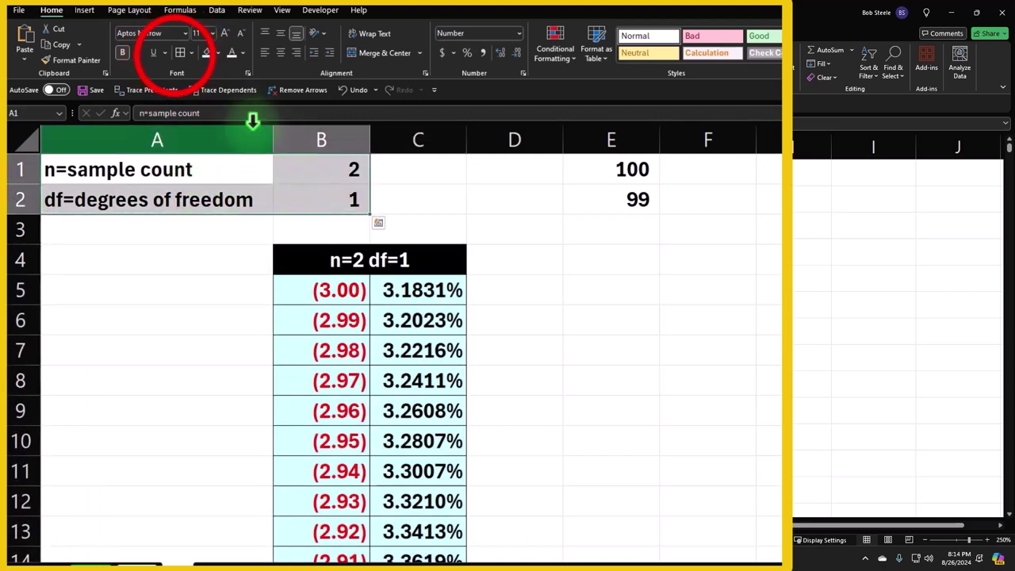
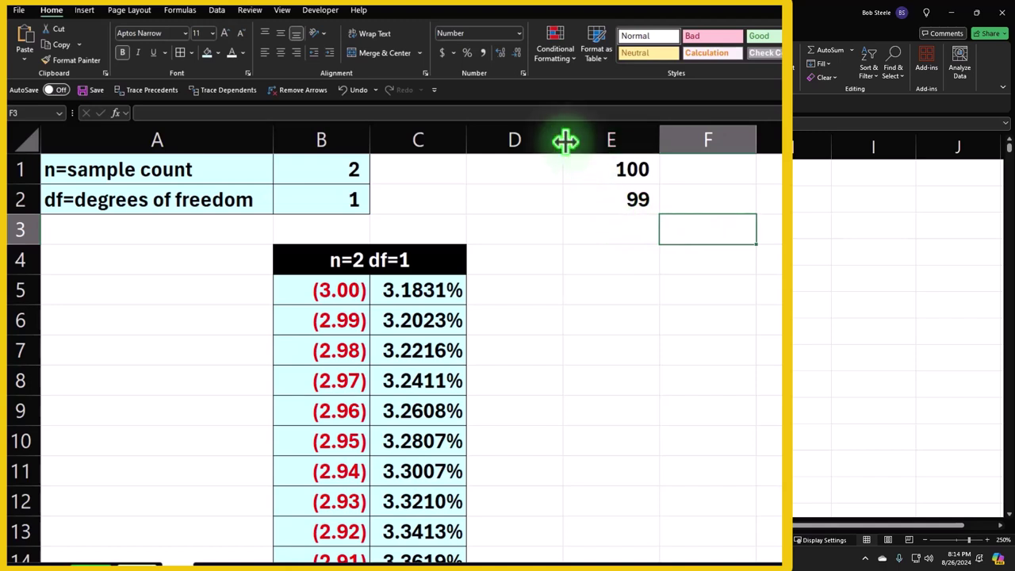
- Insert a basic 2-D line chart of the t distribution densities in C5:C605
{"action": "left_click", "coordinate": [438, 292]}
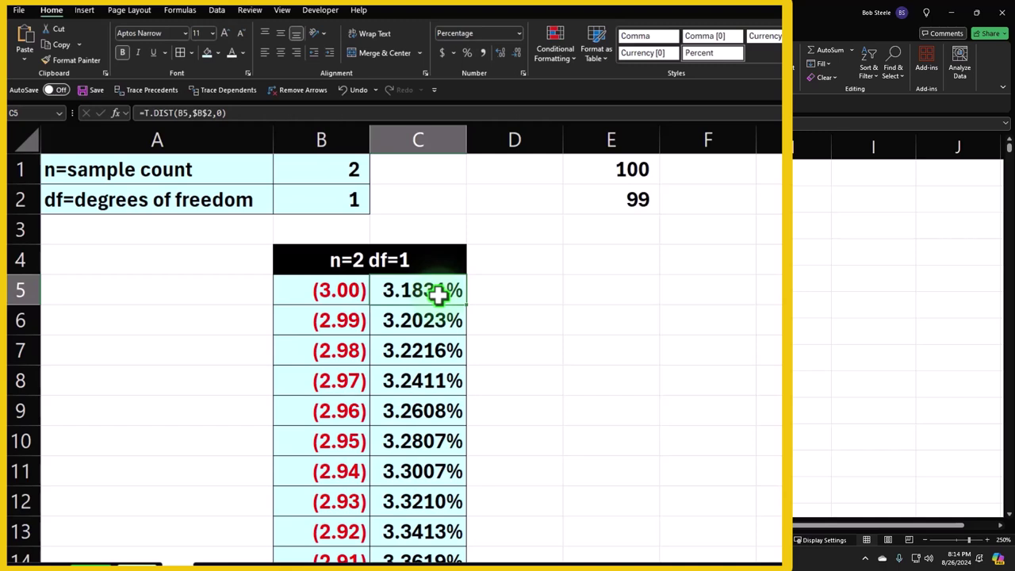
{"action": "key", "text": "ctrl+shift+Down"}
{"action": "key", "text": "ctrl+BackSpace"}
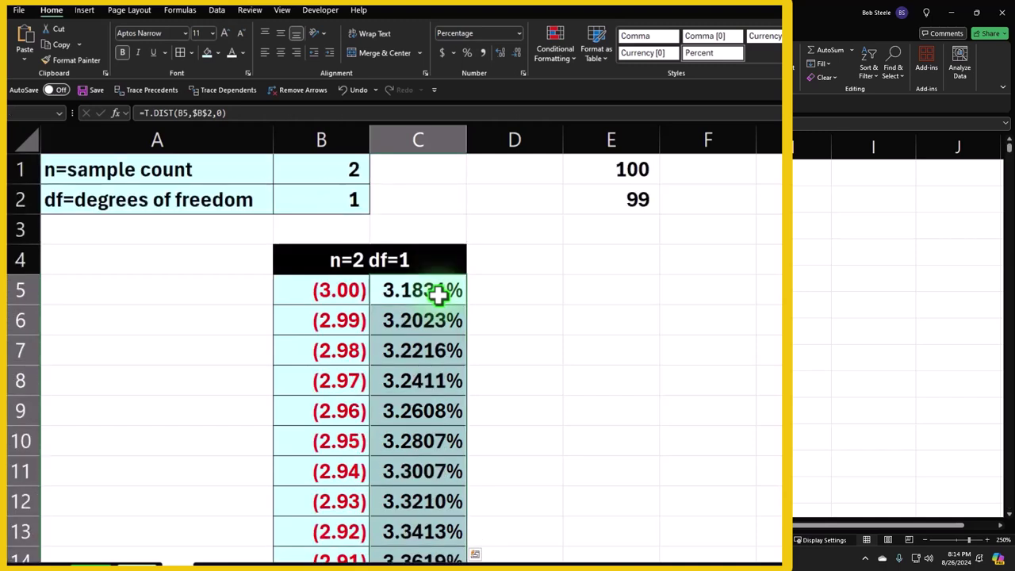
{"action": "left_click", "coordinate": [86, 11]}
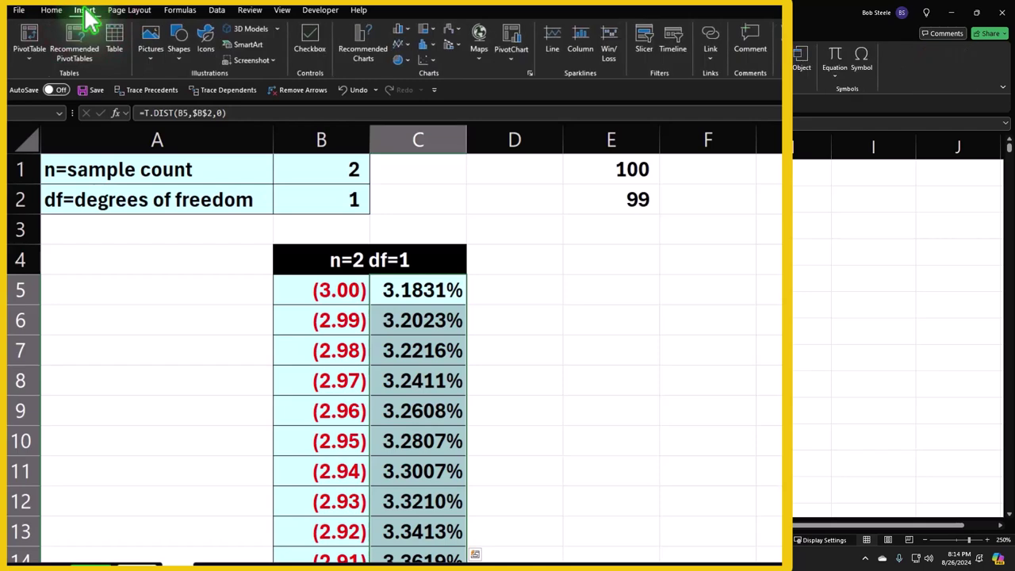
{"action": "left_click", "coordinate": [398, 29]}
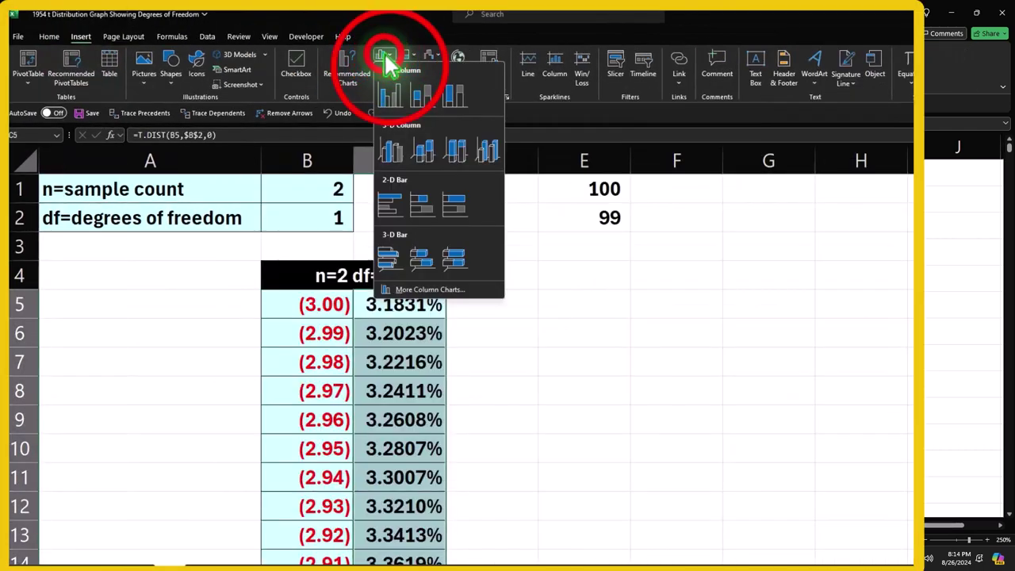
{"action": "left_click", "coordinate": [388, 64]}
{"action": "left_click", "coordinate": [389, 68]}
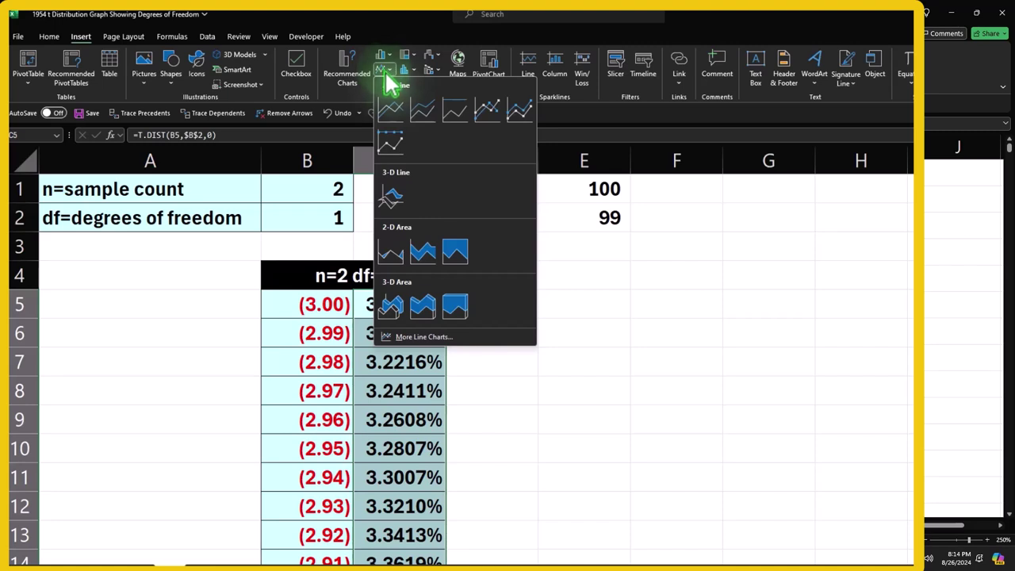
{"action": "left_click", "coordinate": [390, 115]}
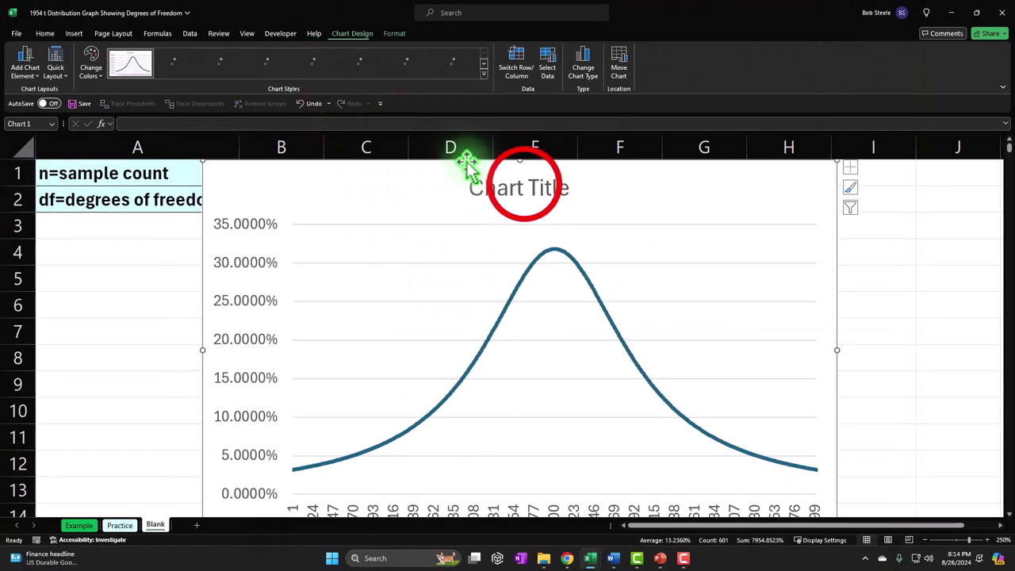
- Delete the chart title, move the chart beyond the data columns, and shrink it so it starts in row 2 past the 100 and 99 values
{"action": "left_click", "coordinate": [524, 186]}
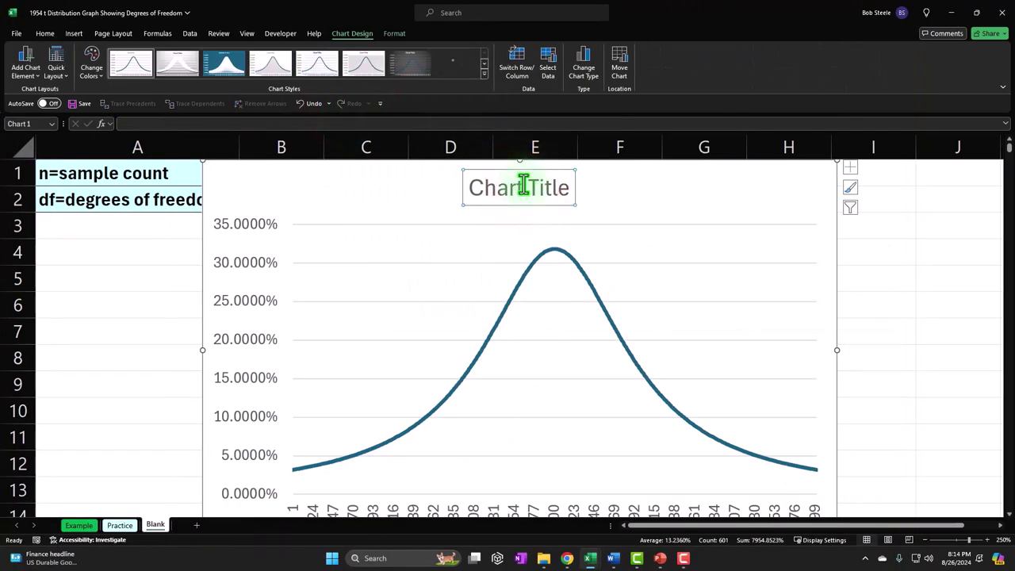
{"action": "key", "text": "Delete"}
{"action": "left_click_drag", "start_coordinate": [331, 177], "coordinate": [602, 173]}
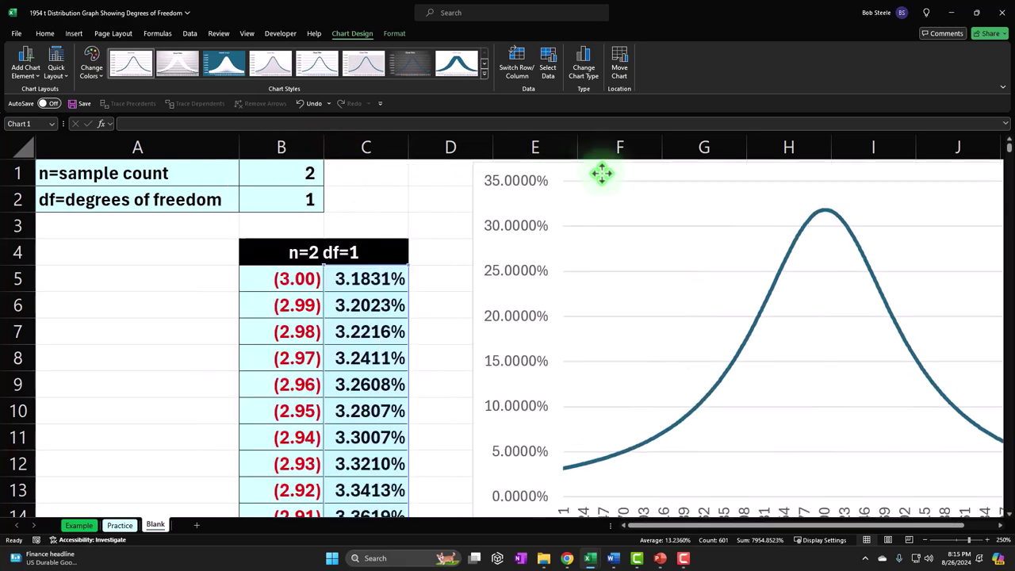
{"action": "left_click_drag", "start_coordinate": [778, 527], "coordinate": [805, 527]}
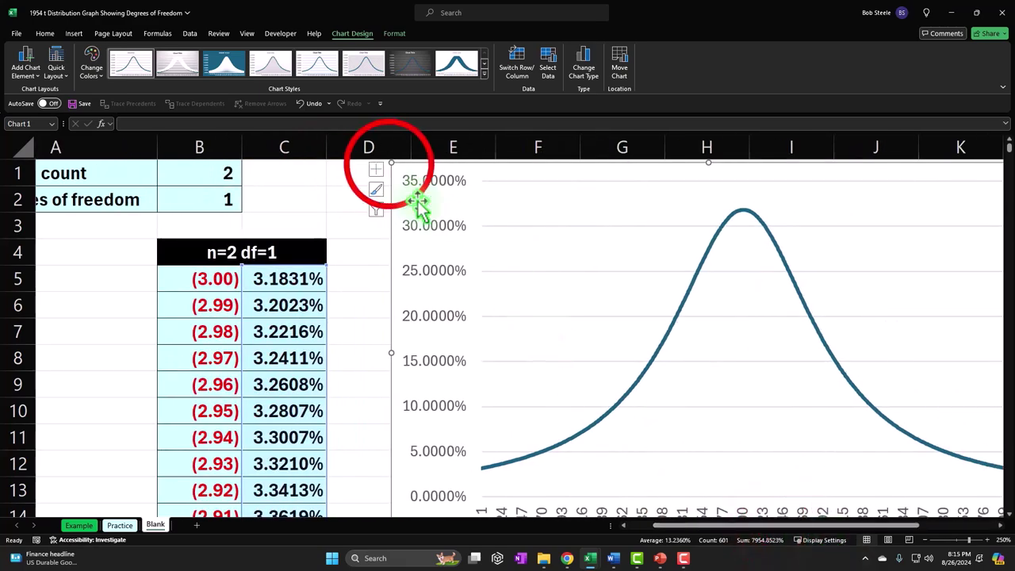
{"action": "left_click_drag", "start_coordinate": [389, 163], "coordinate": [537, 198]}
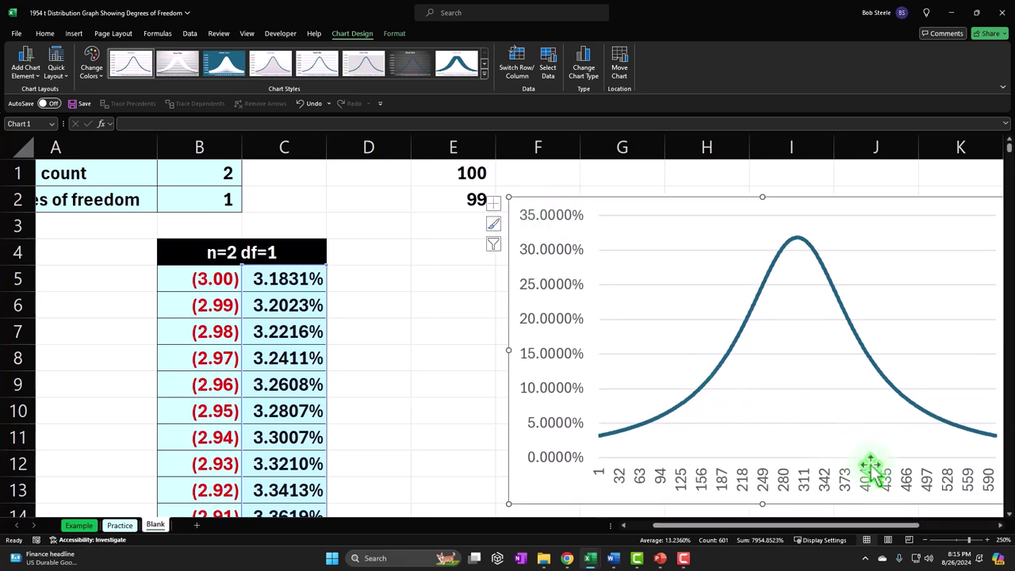
{"action": "left_click", "coordinate": [1001, 526]}
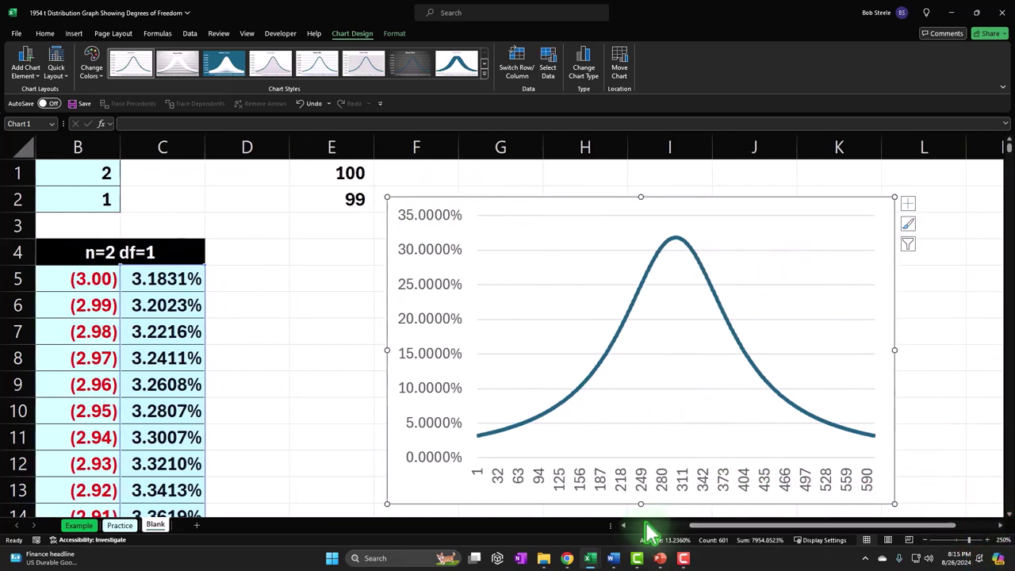
- Set the chart's horizontal axis labels to the x values in =Blank!$B$5:$B$605
{"action": "left_click", "coordinate": [400, 482]}
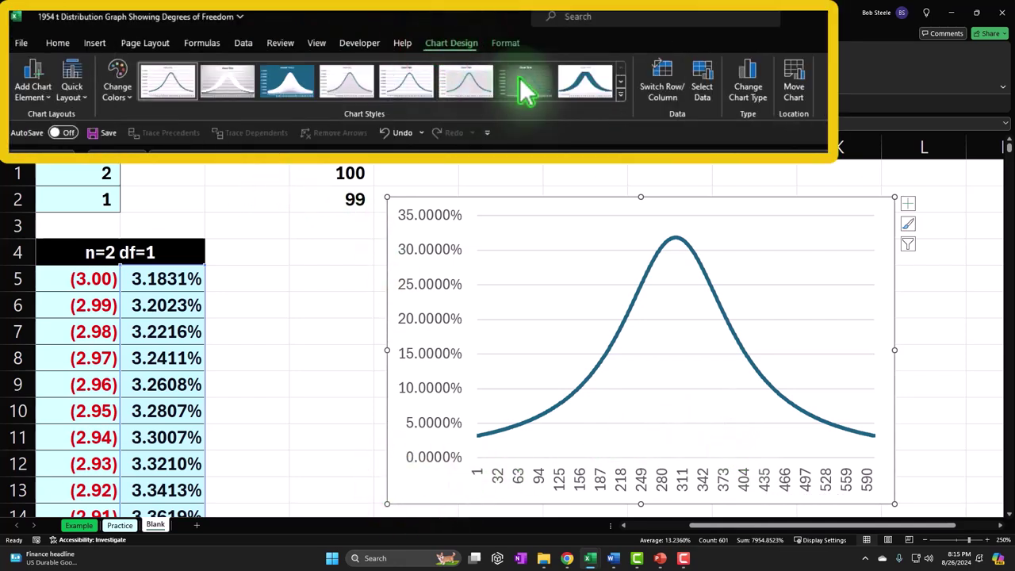
{"action": "left_click", "coordinate": [548, 70]}
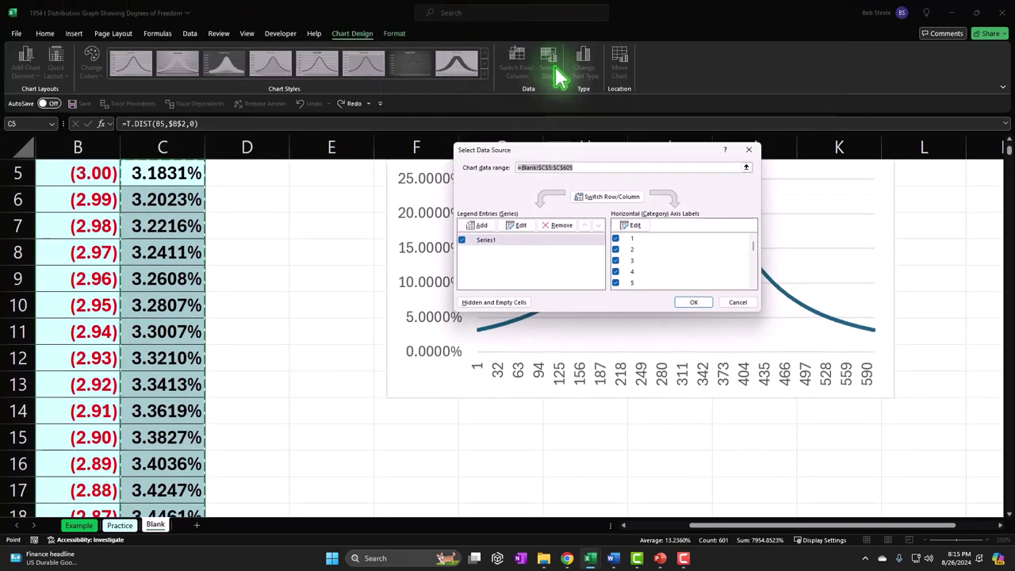
{"action": "scroll", "coordinate": [357, 234], "scroll_direction": "up", "scroll_amount": 1}
{"action": "left_click", "coordinate": [633, 225]}
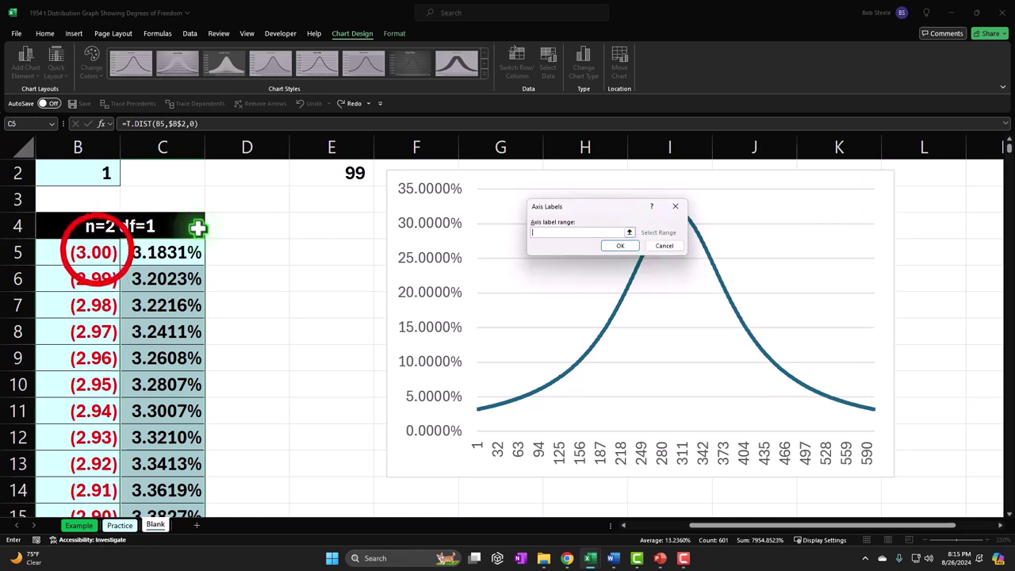
{"action": "left_click", "coordinate": [96, 251]}
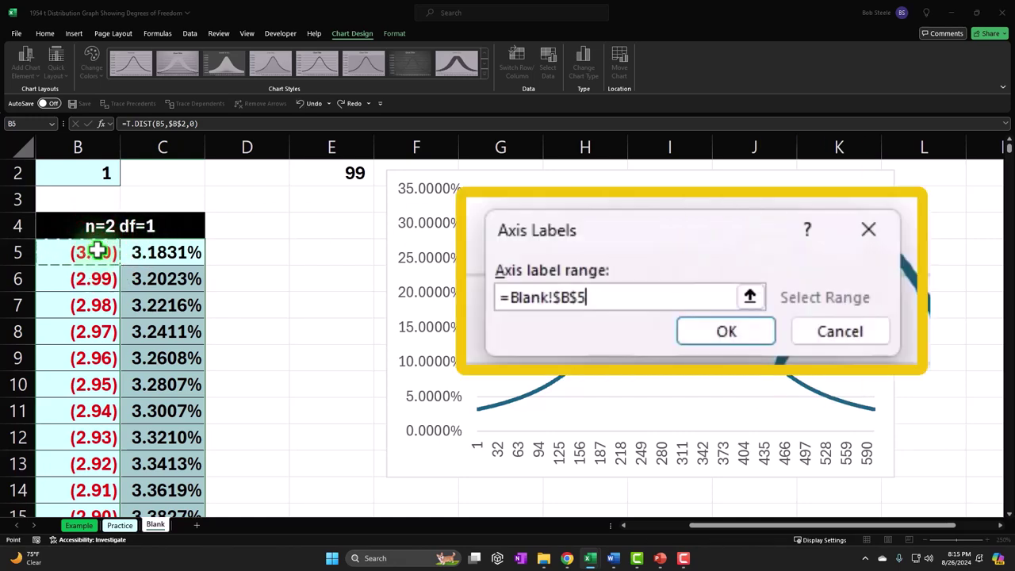
{"action": "key", "text": "ctrl+shift+Down"}
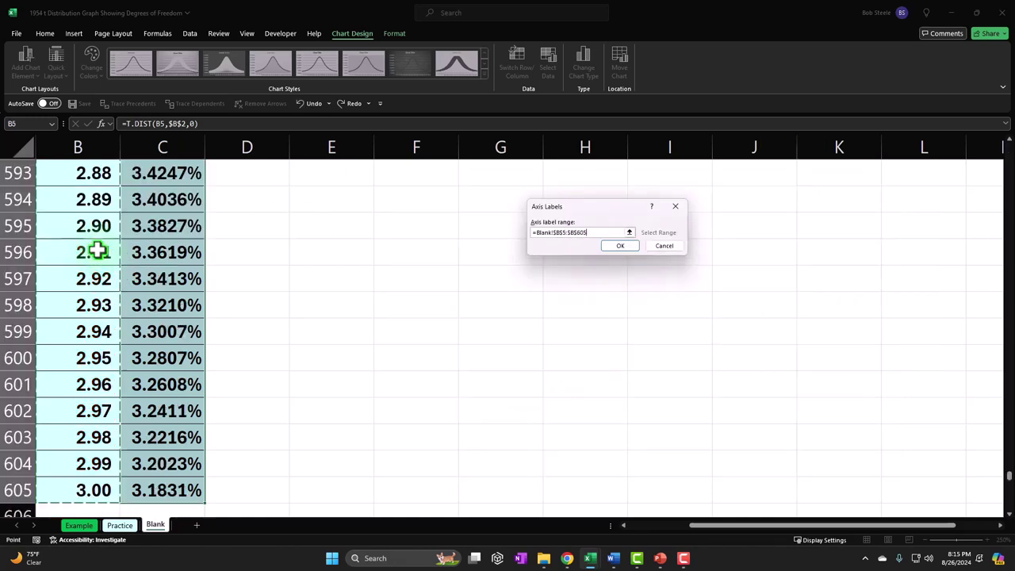
{"action": "key", "text": "ctrl+BackSpace"}
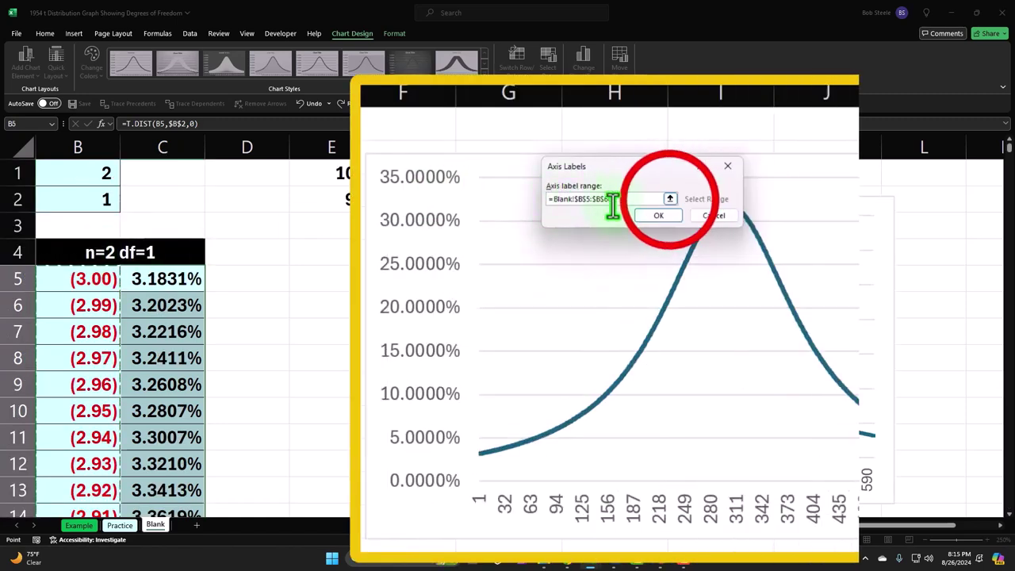
{"action": "left_click", "coordinate": [629, 233]}
{"action": "left_click", "coordinate": [728, 191]}
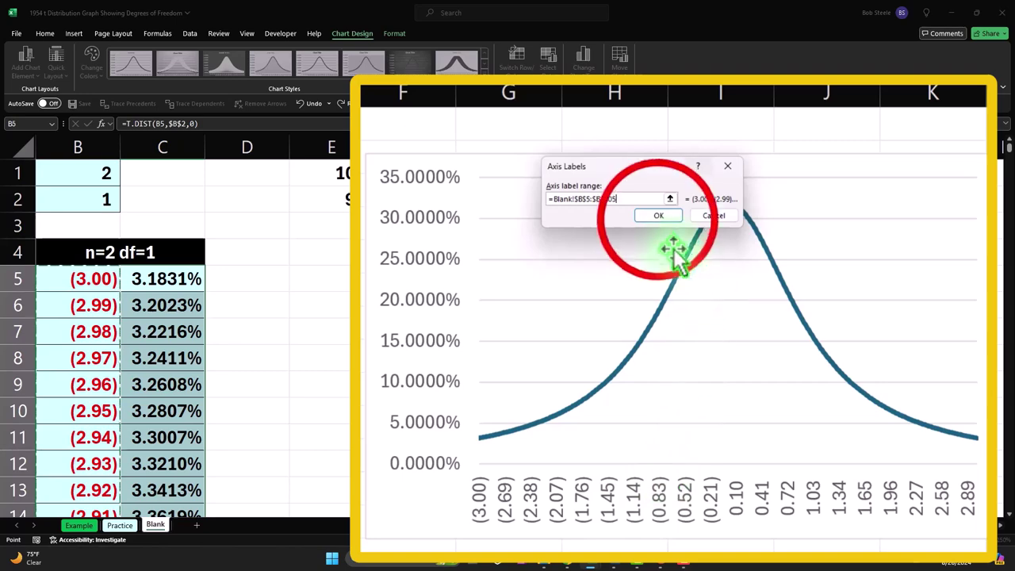
{"action": "left_click", "coordinate": [659, 215]}
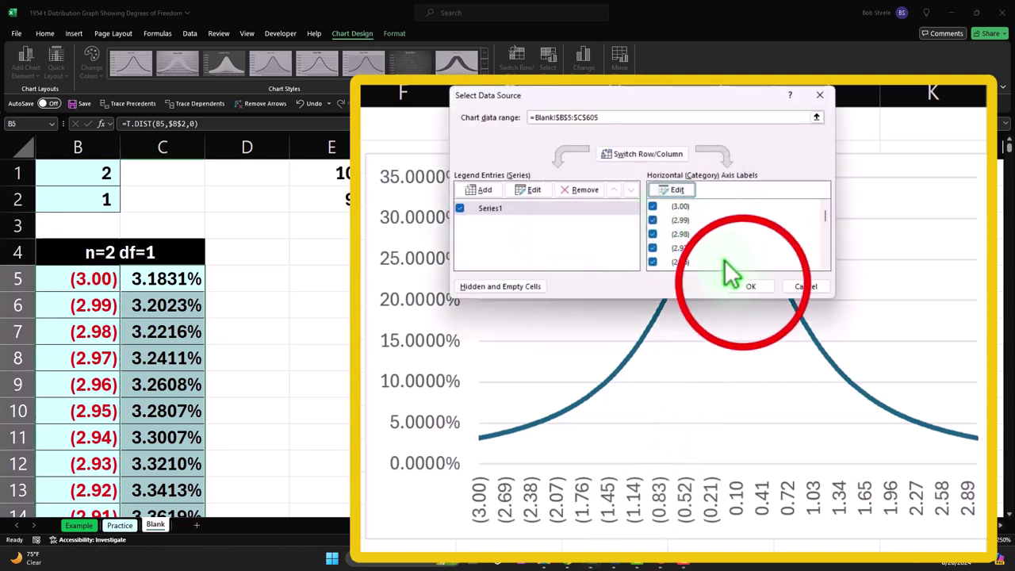
{"action": "left_click", "coordinate": [746, 286]}
- Move the chart over to start at column G, and narrow column D to a thin spacer beside the first table
{"action": "left_click_drag", "start_coordinate": [707, 526], "coordinate": [683, 544]}
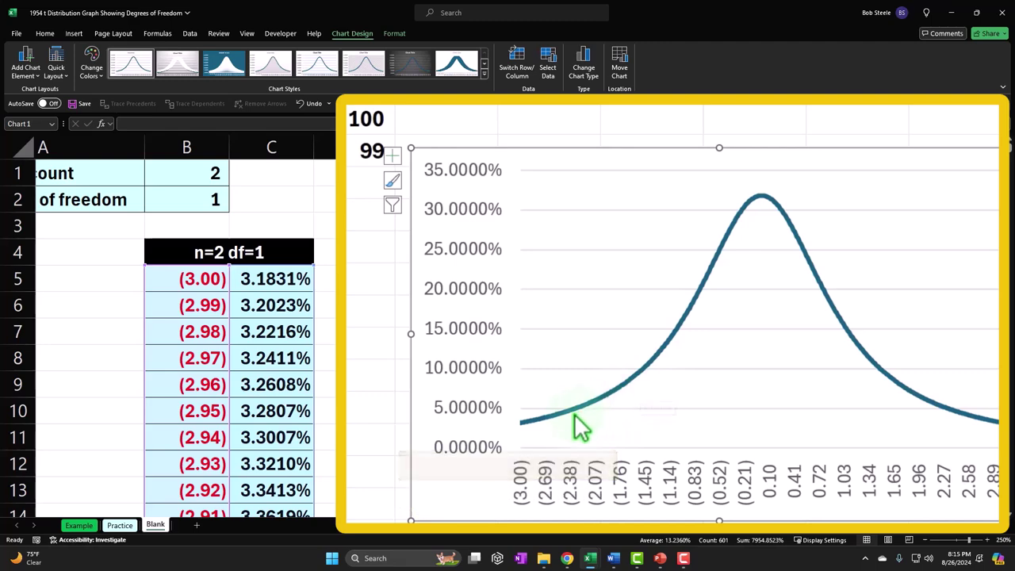
{"action": "left_click", "coordinate": [417, 325]}
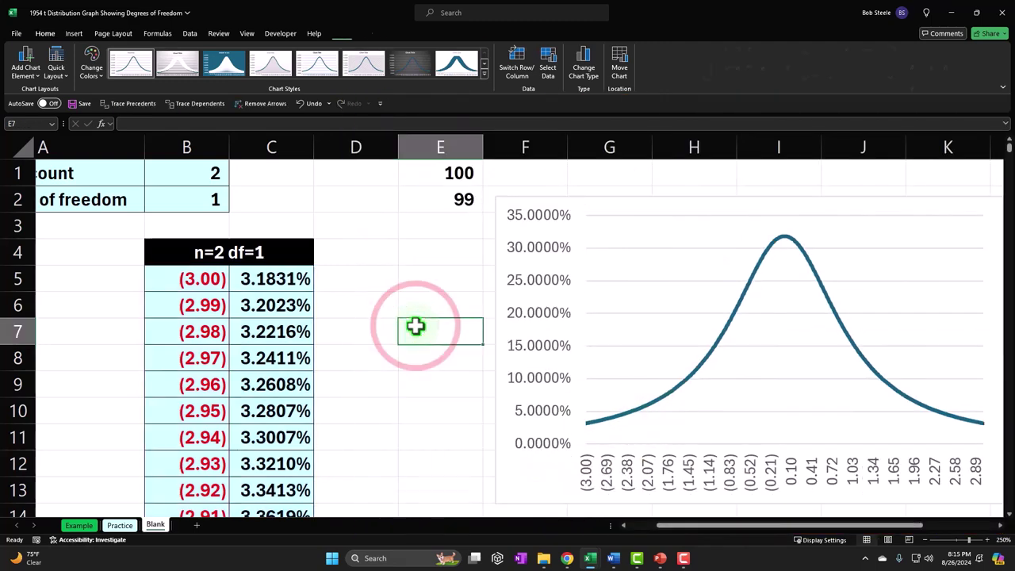
{"action": "left_click_drag", "start_coordinate": [507, 421], "coordinate": [584, 423]}
{"action": "left_click", "coordinate": [925, 540]}
{"action": "left_click", "coordinate": [925, 539]}
{"action": "left_click_drag", "start_coordinate": [840, 526], "coordinate": [785, 526]}
{"action": "left_click", "coordinate": [580, 335]}
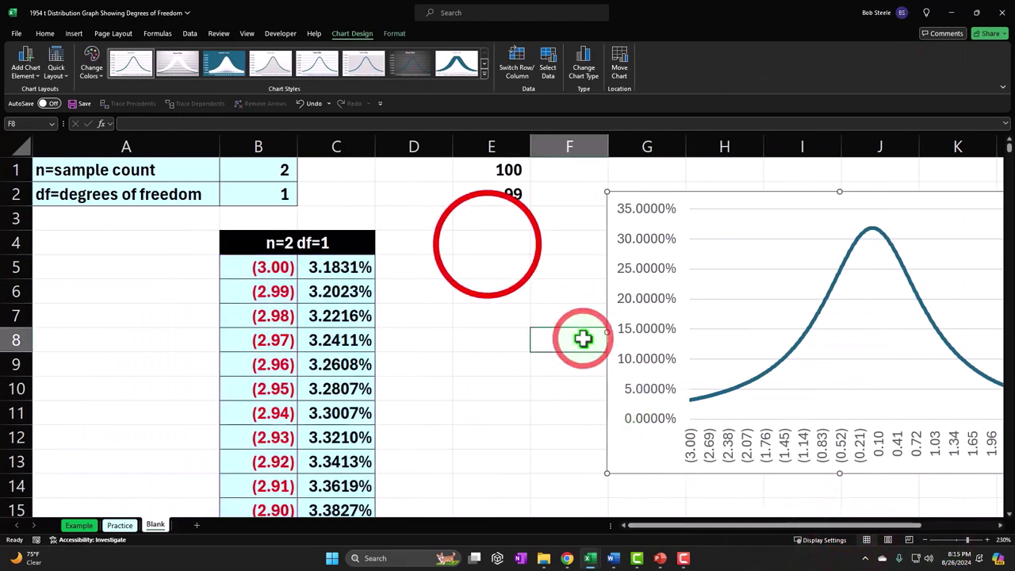
{"action": "left_click", "coordinate": [487, 244]}
{"action": "left_click_drag", "start_coordinate": [452, 146], "coordinate": [386, 152]}
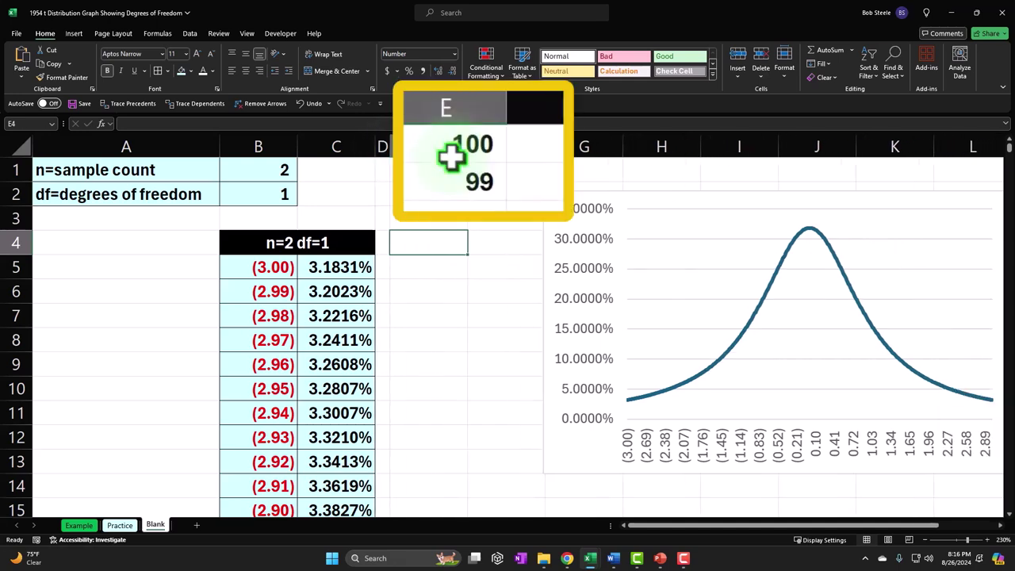
- Shade E1:E2 with the light-blue fill and copy the n/df header from B4 to E4
{"action": "mouse_move", "coordinate": [430, 171]}
{"action": "left_mouse_down"}
{"action": "mouse_move", "coordinate": [421, 172]}
{"action": "mouse_move", "coordinate": [429, 188]}
{"action": "left_mouse_up"}
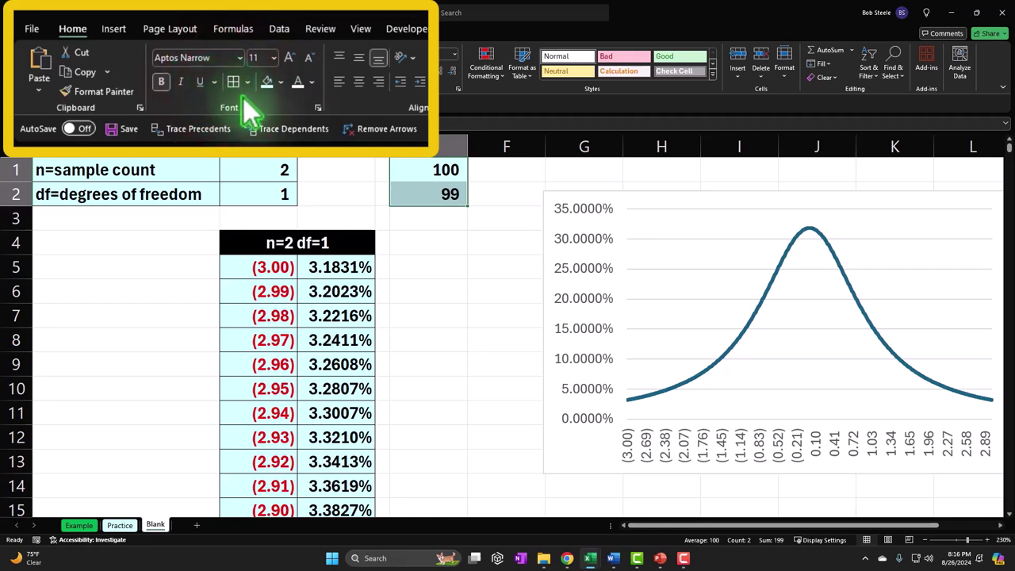
{"action": "left_click", "coordinate": [237, 244]}
{"action": "key", "text": "ctrl+c"}
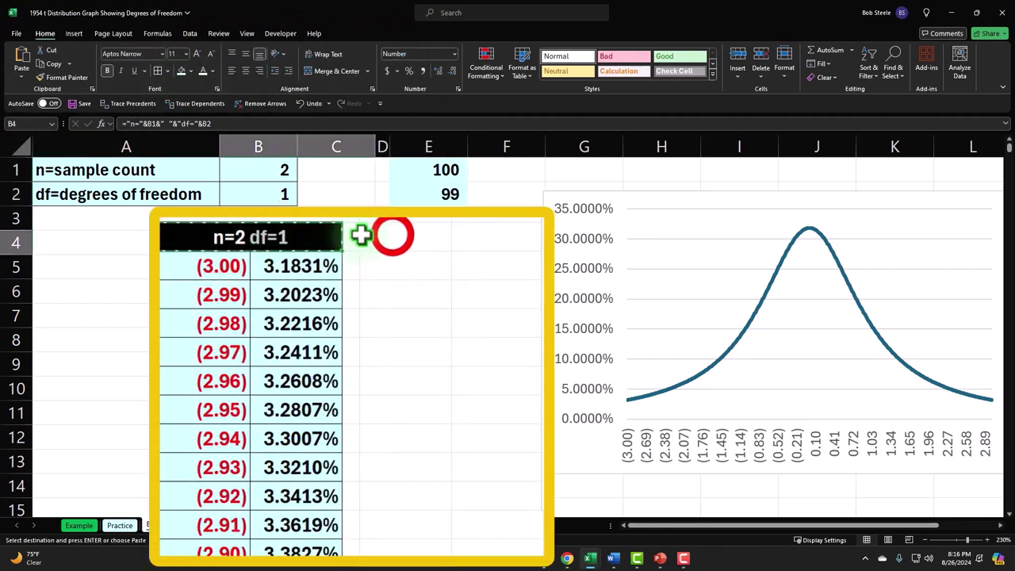
{"action": "left_click", "coordinate": [391, 236]}
{"action": "key", "text": "ctrl+v"}
{"action": "double_click", "coordinate": [447, 238]}
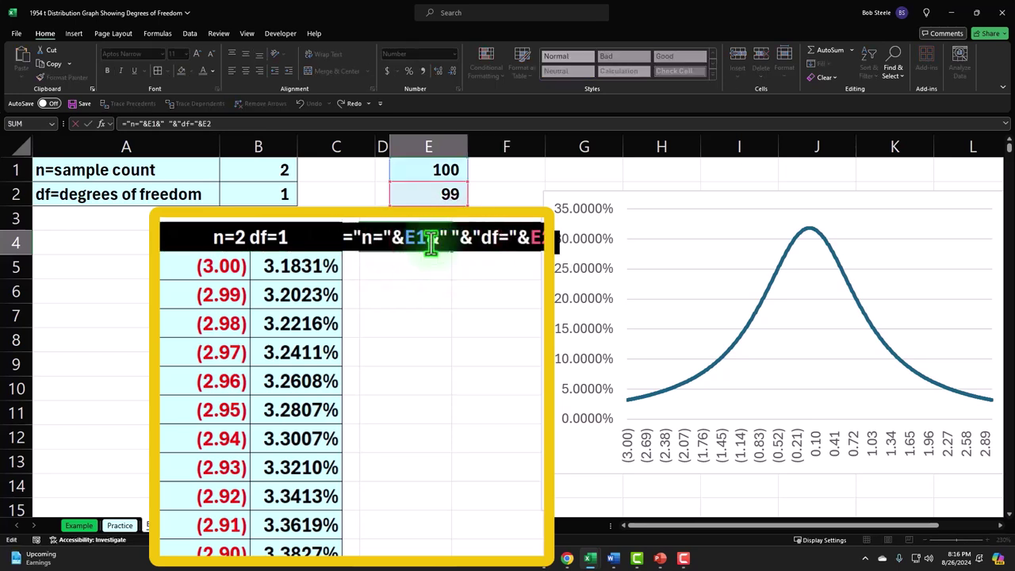
{"action": "key", "text": "Return"}
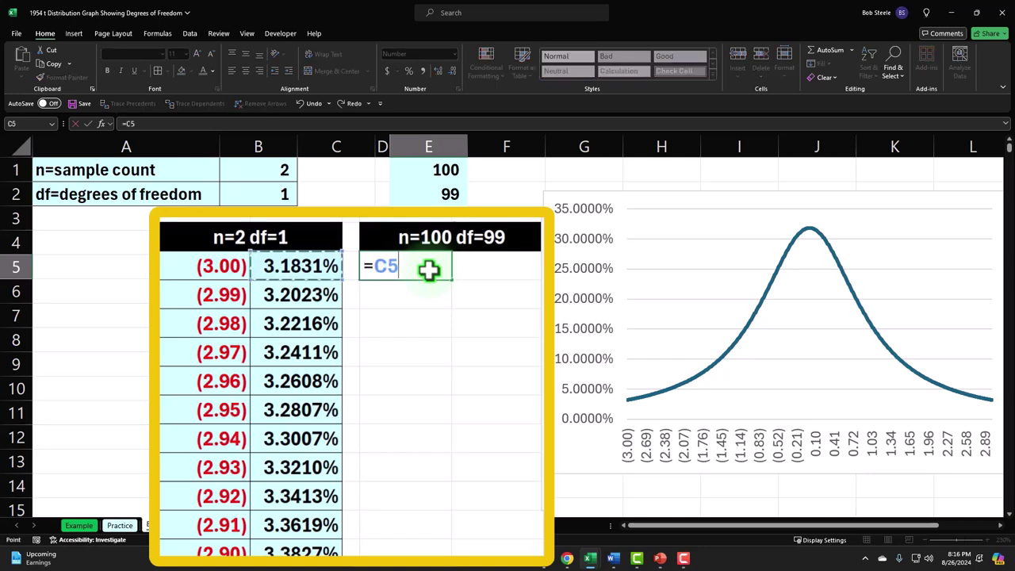
- Enter =B5 in E5 and format it with two decimal places
{"action": "key", "text": "Left"}
{"action": "key", "text": "Return"}
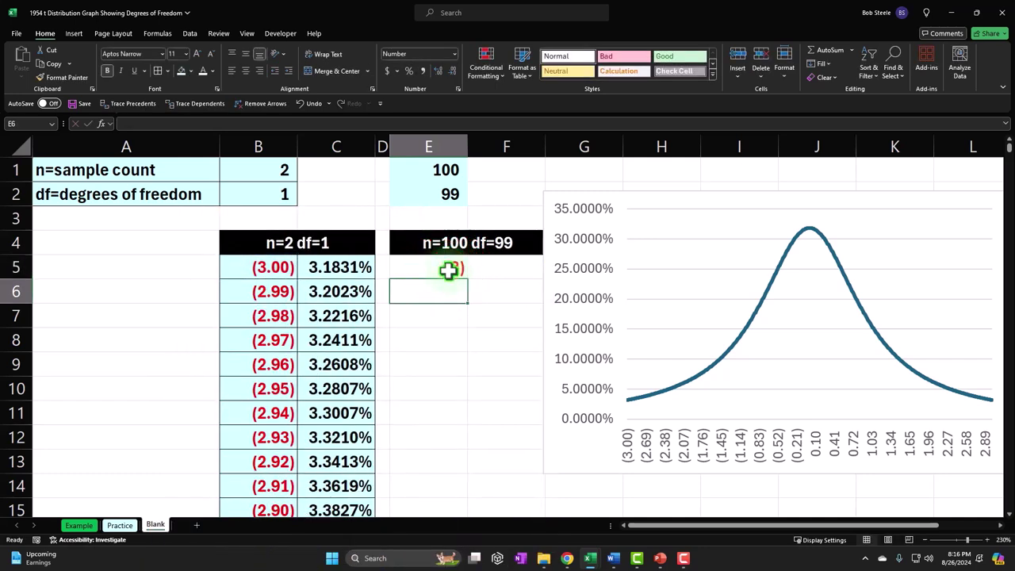
{"action": "left_click", "coordinate": [449, 270]}
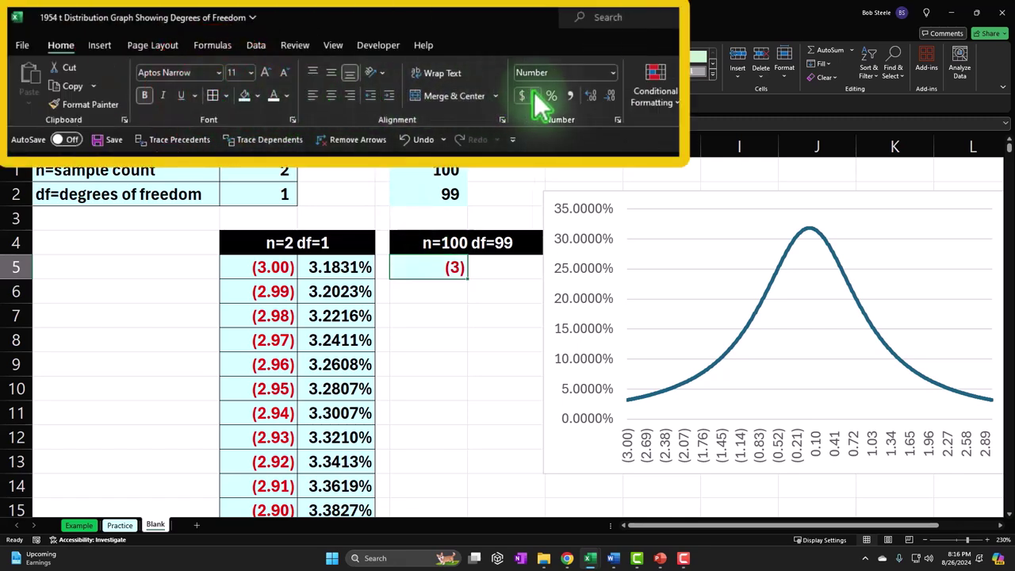
{"action": "left_click", "coordinate": [603, 95]}
{"action": "left_click", "coordinate": [603, 95]}
{"action": "left_click", "coordinate": [603, 96]}
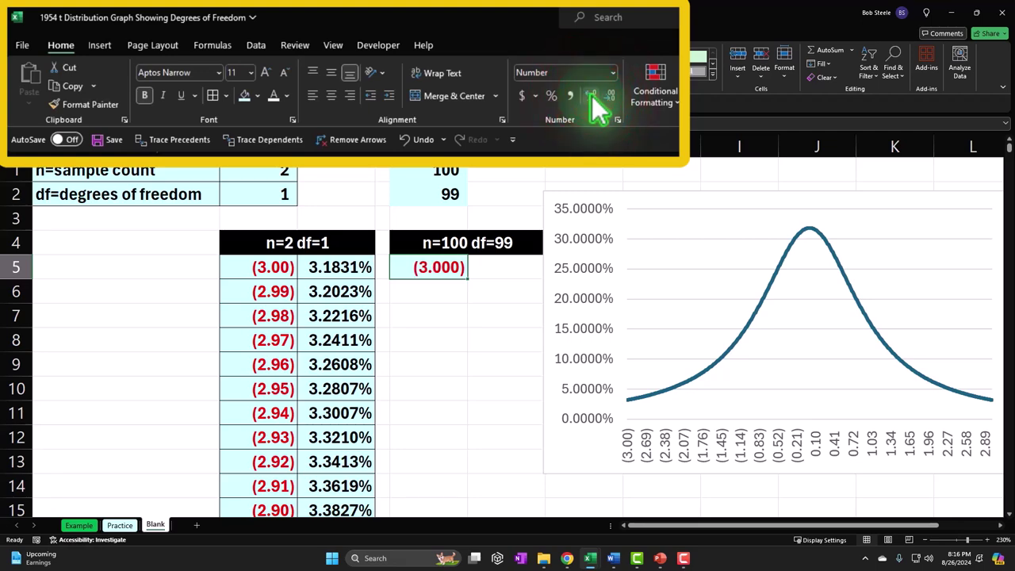
- Copy the E5 formula part of the way down column E, and widen column C to fit its percentages
{"action": "left_click_drag", "start_coordinate": [467, 279], "coordinate": [442, 471]}
{"action": "scroll", "coordinate": [451, 423], "scroll_direction": "up", "scroll_amount": 9}
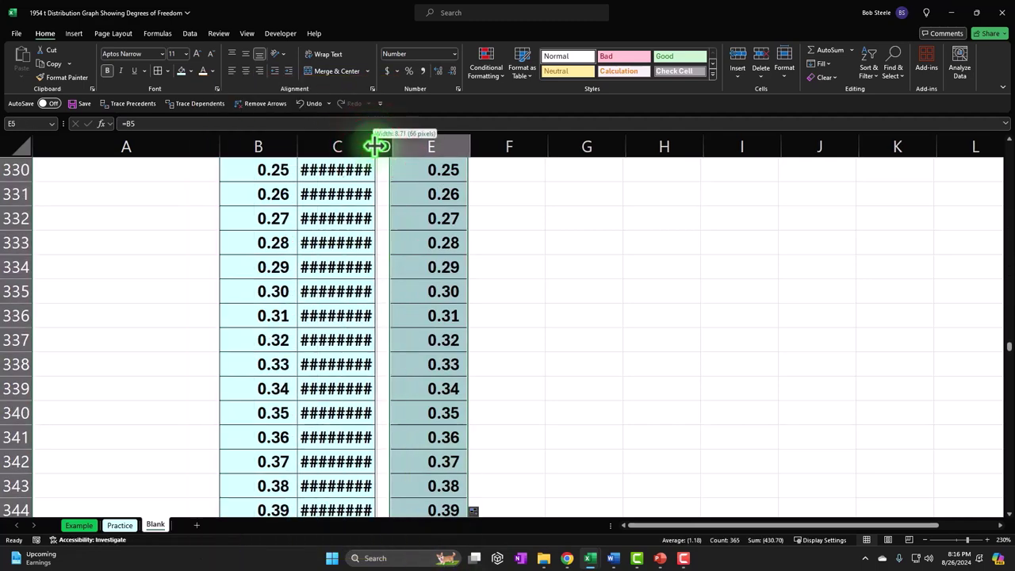
{"action": "double_click", "coordinate": [376, 146]}
{"action": "left_click_drag", "start_coordinate": [1008, 349], "coordinate": [1008, 149]}
{"action": "scroll", "coordinate": [450, 271], "scroll_direction": "down", "scroll_amount": 6}
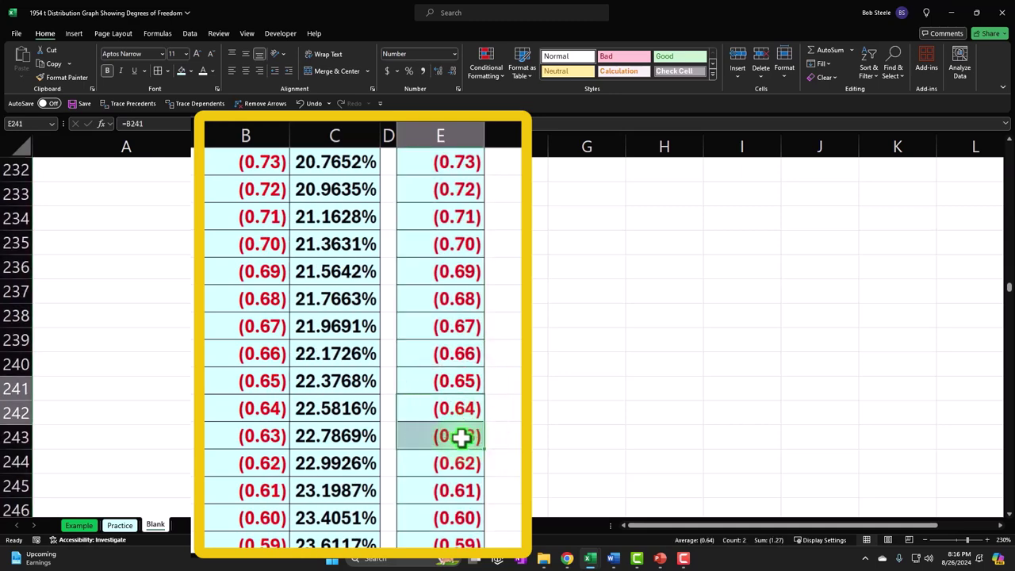
- Extend the x-value formula in column E down to row 605 and return to the start of the table
{"action": "left_click_drag", "start_coordinate": [487, 452], "coordinate": [465, 531]}
{"action": "left_click_drag", "start_coordinate": [456, 493], "coordinate": [445, 474]}
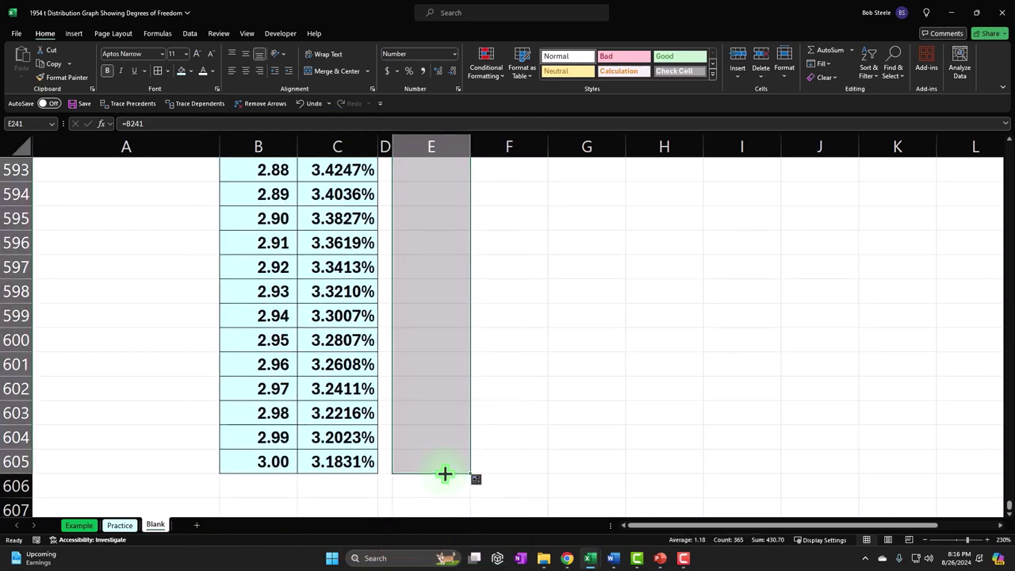
{"action": "scroll", "coordinate": [391, 246], "scroll_direction": "up", "scroll_amount": 4}
{"action": "key", "text": "Up"}
{"action": "key", "text": "Up"}
{"action": "key", "text": "Up"}
{"action": "key", "text": "Up"}
{"action": "key", "text": "Up"}
{"action": "key", "text": "Up"}
{"action": "key", "text": "Up"}
{"action": "key", "text": "Up"}
{"action": "key", "text": "Up"}
{"action": "key", "text": "Up"}
{"action": "key", "text": "Up"}
{"action": "key", "text": "Up"}
{"action": "key", "text": "Up"}
{"action": "key", "text": "Up"}
{"action": "key", "text": "Up"}
{"action": "key", "text": "Up"}
{"action": "key", "text": "Up"}
{"action": "key", "text": "Up"}
{"action": "key", "text": "Up"}
{"action": "key", "text": "Up"}
{"action": "key", "text": "Up"}
{"action": "key", "text": "Up"}
{"action": "key", "text": "Up"}
{"action": "key", "text": "Up"}
{"action": "key", "text": "Up"}
{"action": "key", "text": "Up"}
{"action": "key", "text": "Up"}
{"action": "key", "text": "Up"}
{"action": "key", "text": "Up"}
{"action": "key", "text": "Up"}
{"action": "key", "text": "Up"}
{"action": "key", "text": "Up"}
{"action": "key", "text": "Up"}
{"action": "key", "text": "Up"}
{"action": "key", "text": "Up"}
{"action": "key", "text": "Up"}
{"action": "key", "text": "Up"}
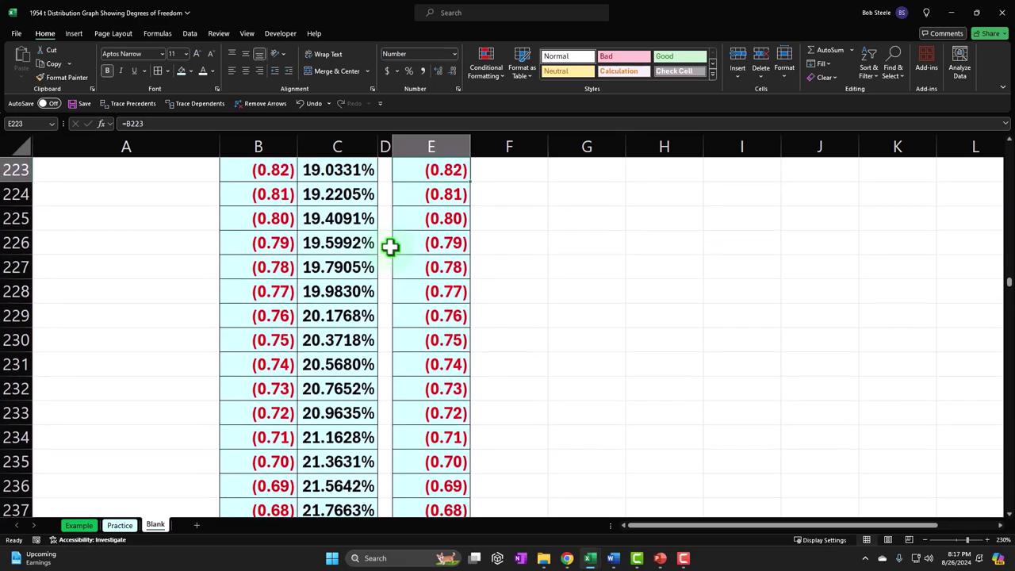
{"action": "key", "text": "Up"}
{"action": "key", "text": "Up"}
{"action": "key", "text": "Up"}
{"action": "key", "text": "Up"}
{"action": "key", "text": "Up"}
{"action": "key", "text": "Up"}
{"action": "key", "text": "Up"}
{"action": "key", "text": "Up"}
{"action": "key", "text": "Up"}
{"action": "key", "text": "Up"}
{"action": "key", "text": "Up"}
{"action": "key", "text": "Up"}
{"action": "key", "text": "Up"}
{"action": "key", "text": "Up"}
{"action": "key", "text": "Up"}
{"action": "key", "text": "Up"}
{"action": "key", "text": "Up"}
{"action": "key", "text": "Up"}
{"action": "key", "text": "Up"}
{"action": "key", "text": "Up"}
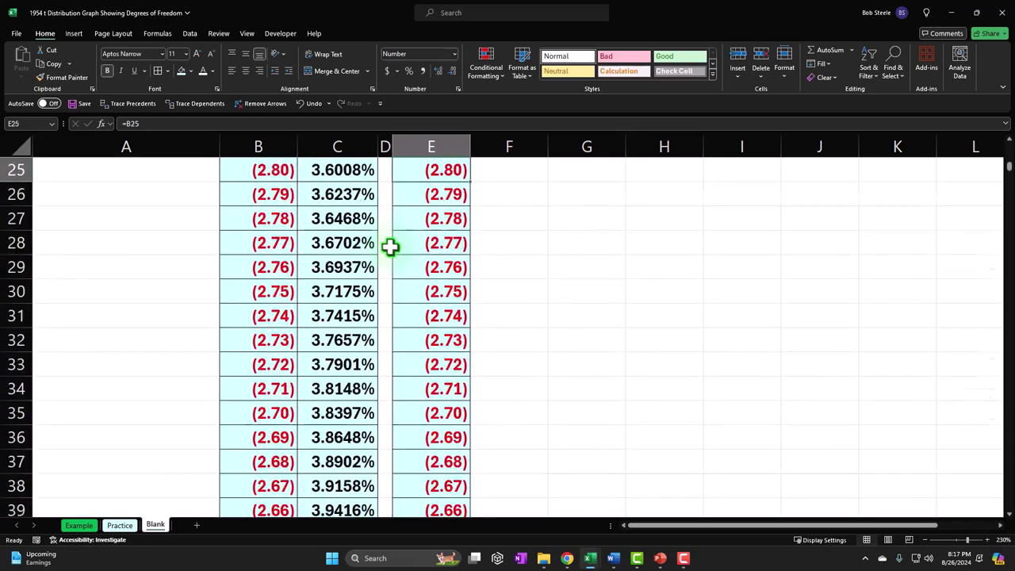
- Narrow columns B and E to fit their x values more closely
{"action": "left_click", "coordinate": [488, 270]}
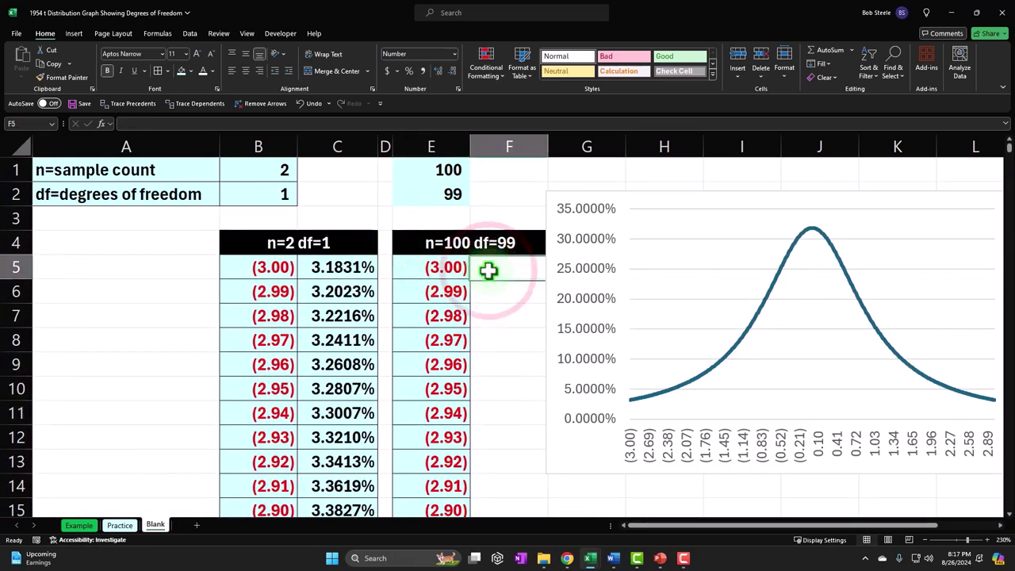
{"action": "left_click_drag", "start_coordinate": [298, 147], "coordinate": [281, 145]}
{"action": "left_click", "coordinate": [438, 136]}
{"action": "left_click_drag", "start_coordinate": [452, 140], "coordinate": [435, 144]}
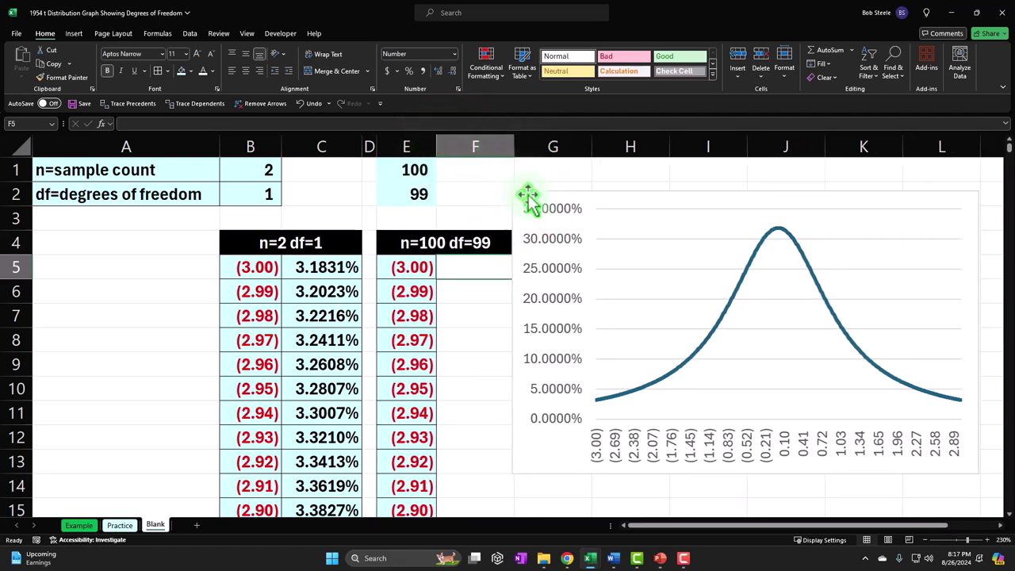
- Move the chart slightly away from column F and add borders to cells E1:E2
{"action": "left_click_drag", "start_coordinate": [526, 196], "coordinate": [542, 196]}
{"action": "left_click_drag", "start_coordinate": [426, 170], "coordinate": [420, 194]}
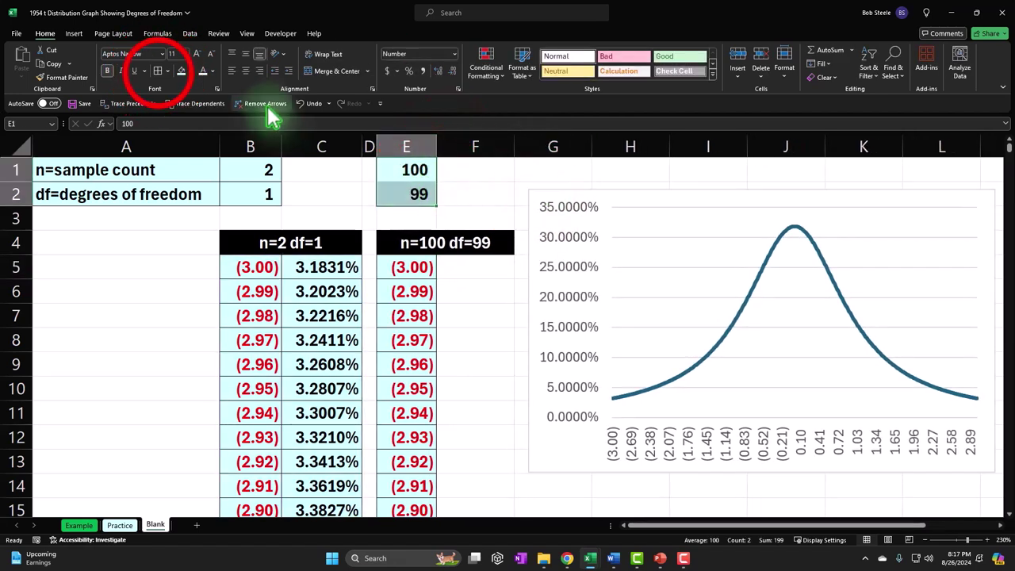
- Enter =T.DIST(E5,$E$2,0) in F5 for the density with an absolute degrees-of-freedom reference
{"action": "left_click", "coordinate": [483, 268]}
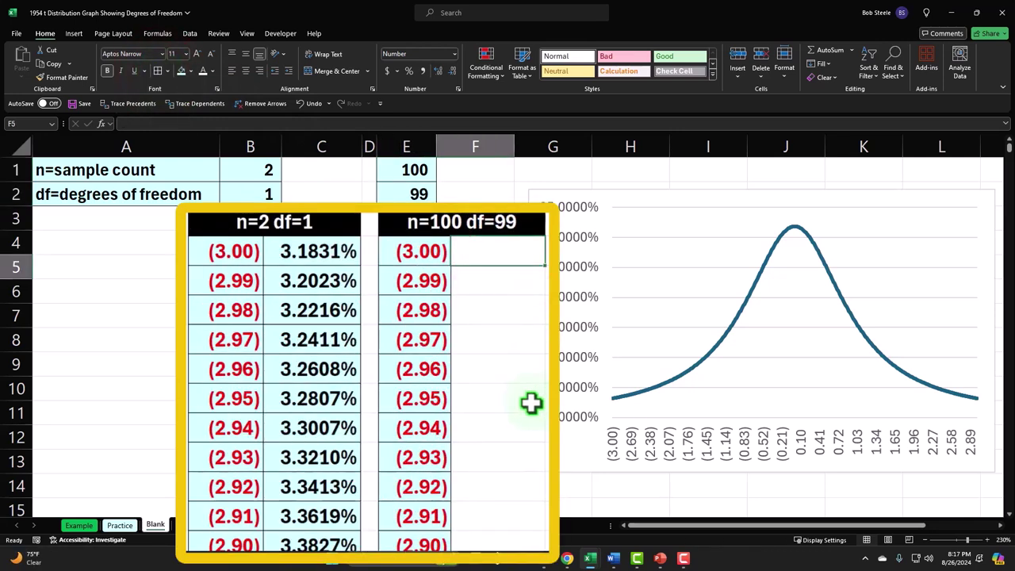
{"action": "type", "text": "="}
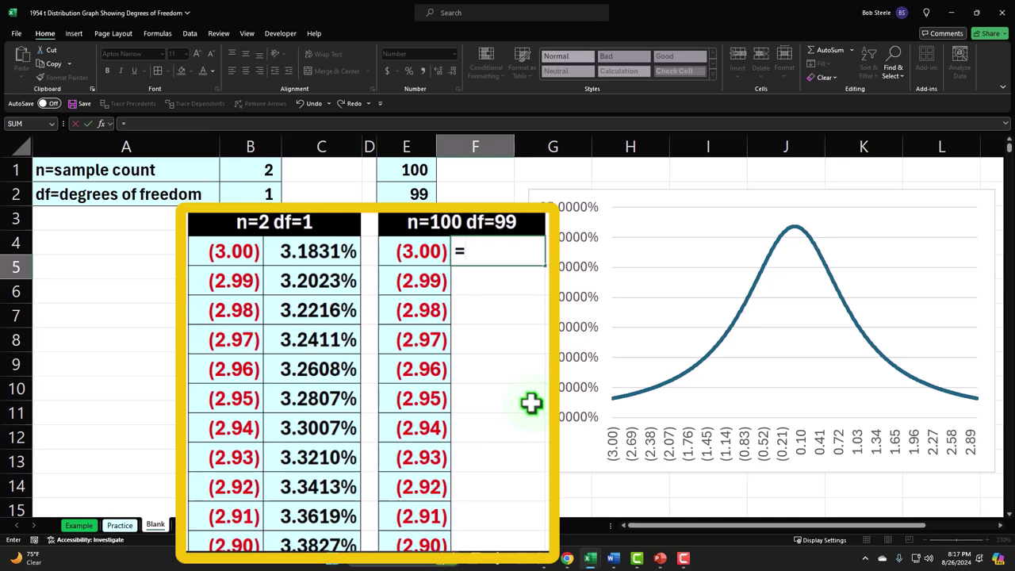
{"action": "type", "text": "t."}
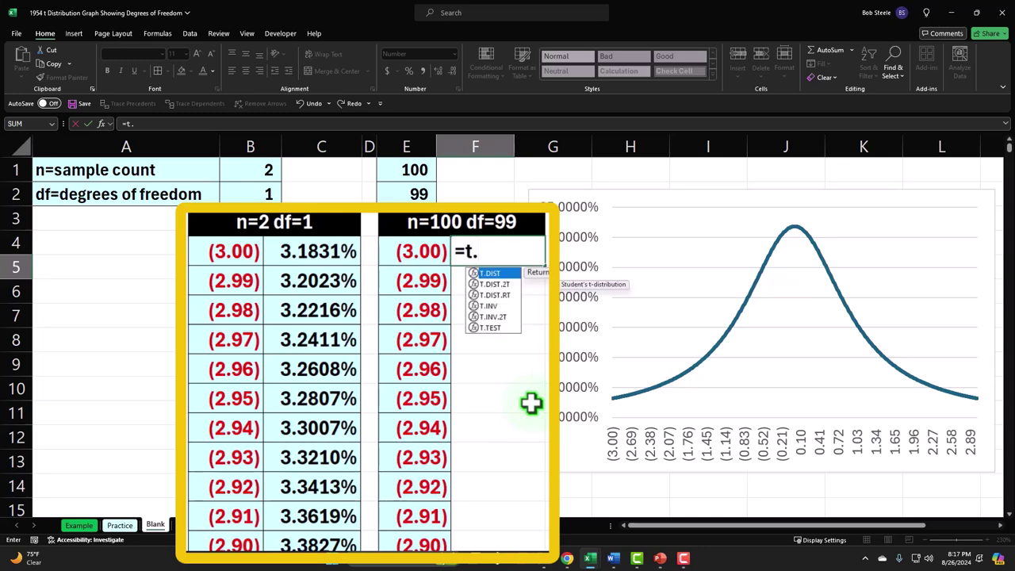
{"action": "type", "text": "d"}
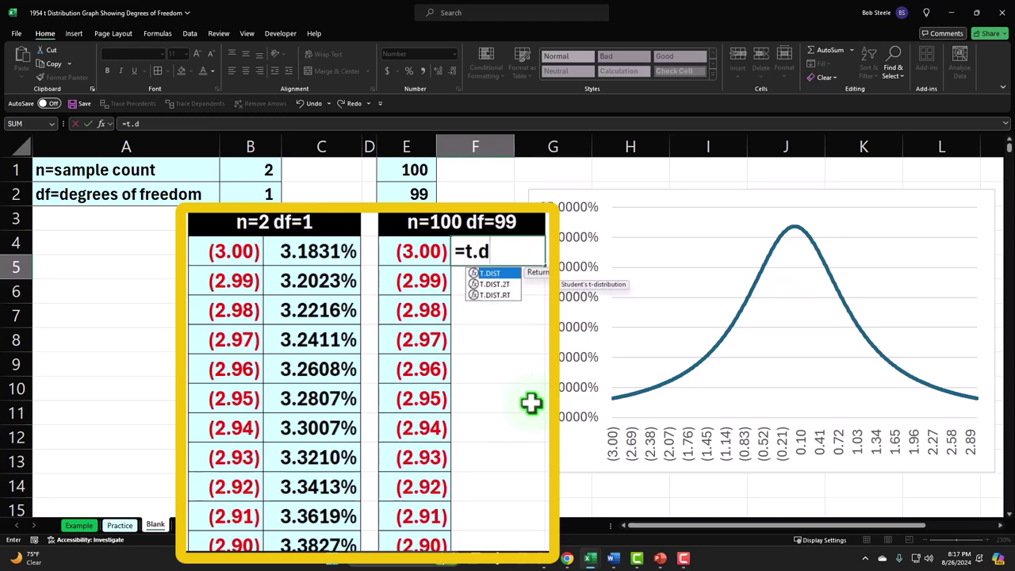
{"action": "key", "text": "Tab"}
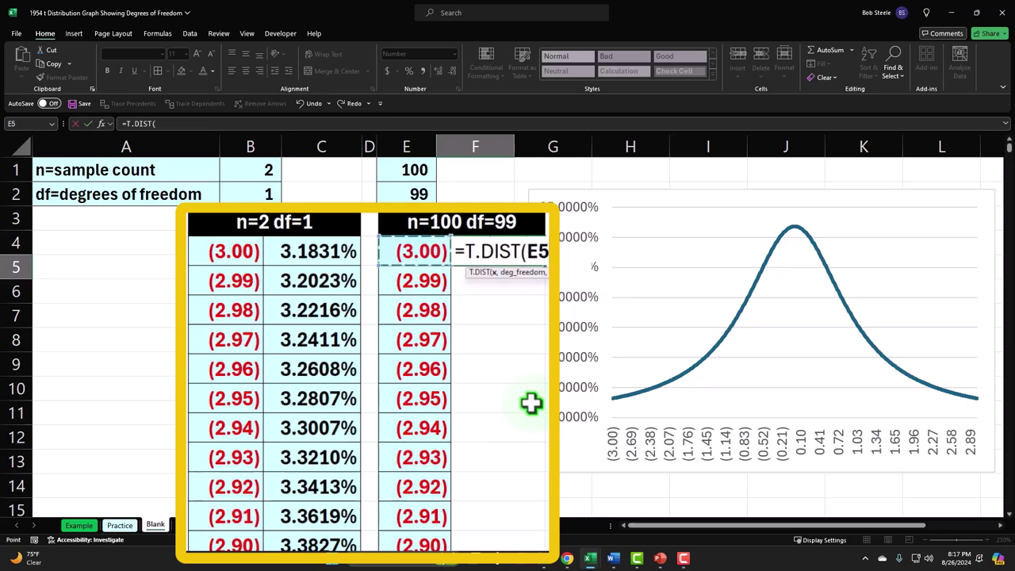
{"action": "type", "text": ","}
{"action": "left_click", "coordinate": [406, 194]}
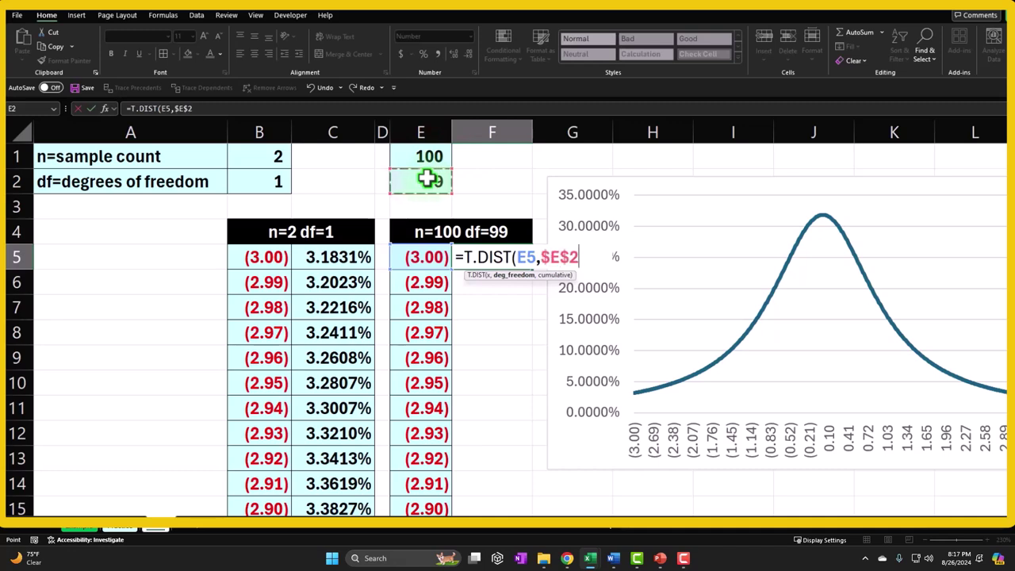
{"action": "type", "text": ","}
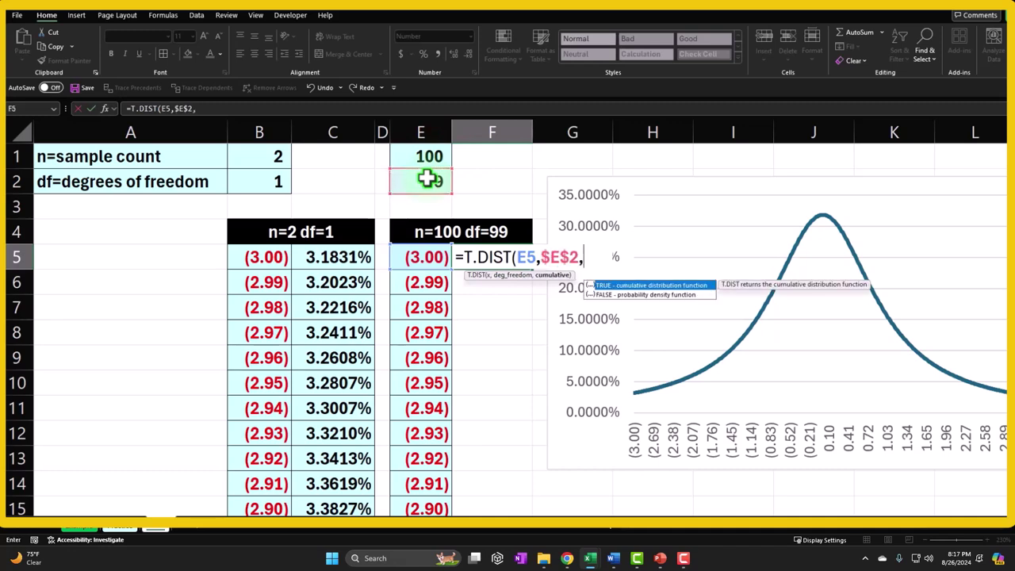
{"action": "type", "text": "0)"}
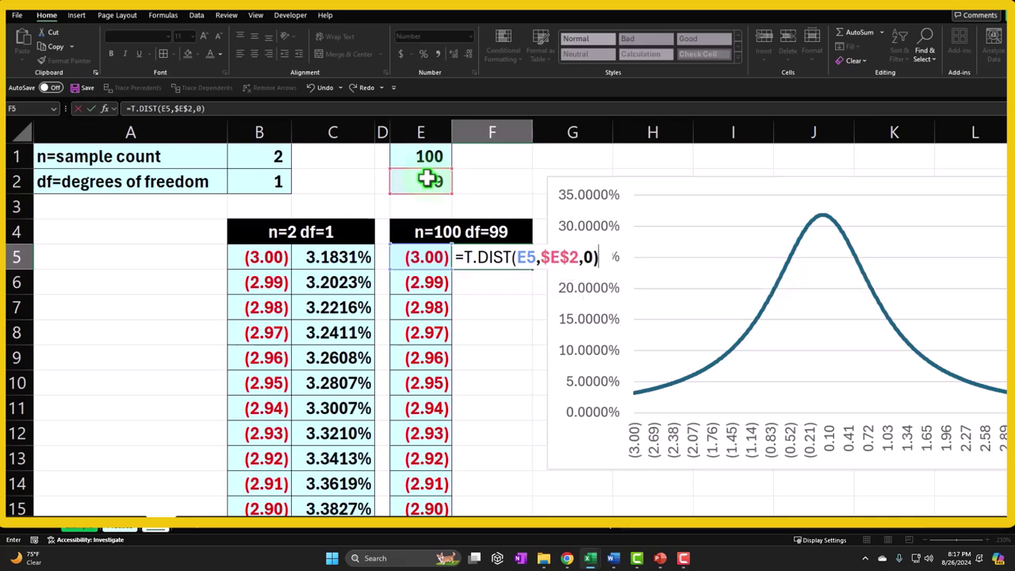
{"action": "key", "text": "Return"}
- Format F5 as a bordered, light-blue percentage with four decimals and copy it down to F605
{"action": "left_click", "coordinate": [488, 254]}
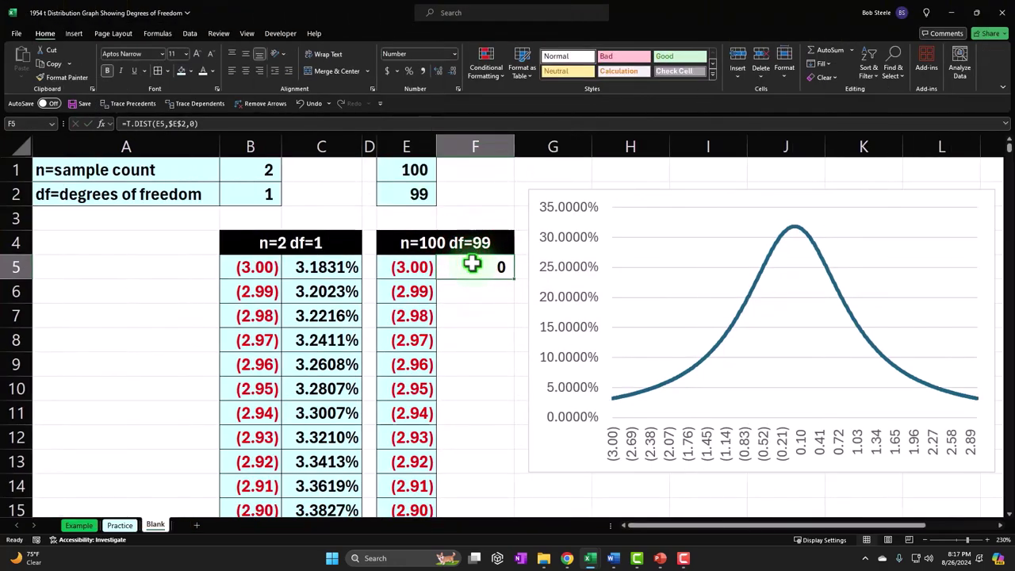
{"action": "left_click", "coordinate": [408, 71]}
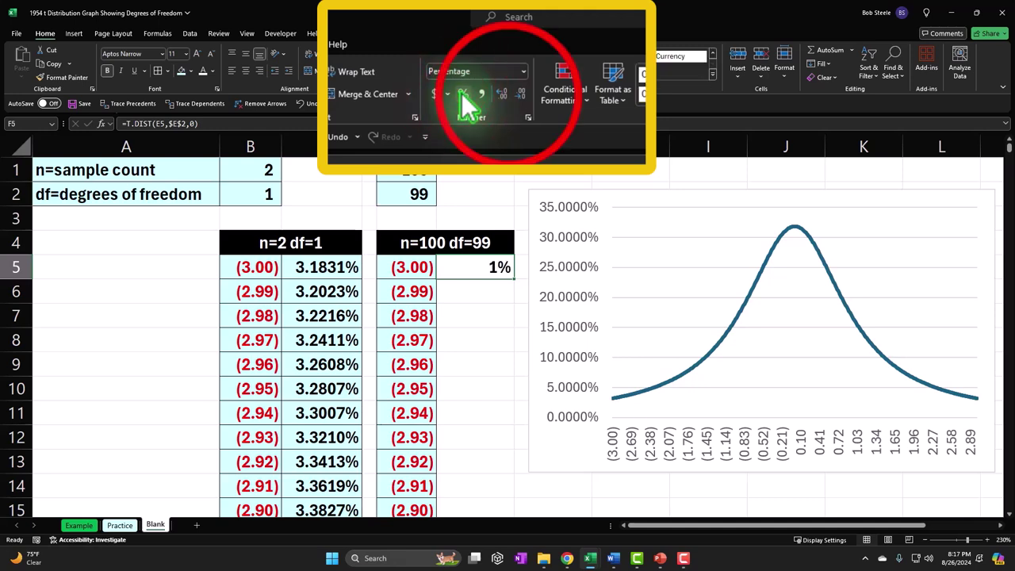
{"action": "left_click", "coordinate": [510, 95]}
{"action": "left_click", "coordinate": [510, 95]}
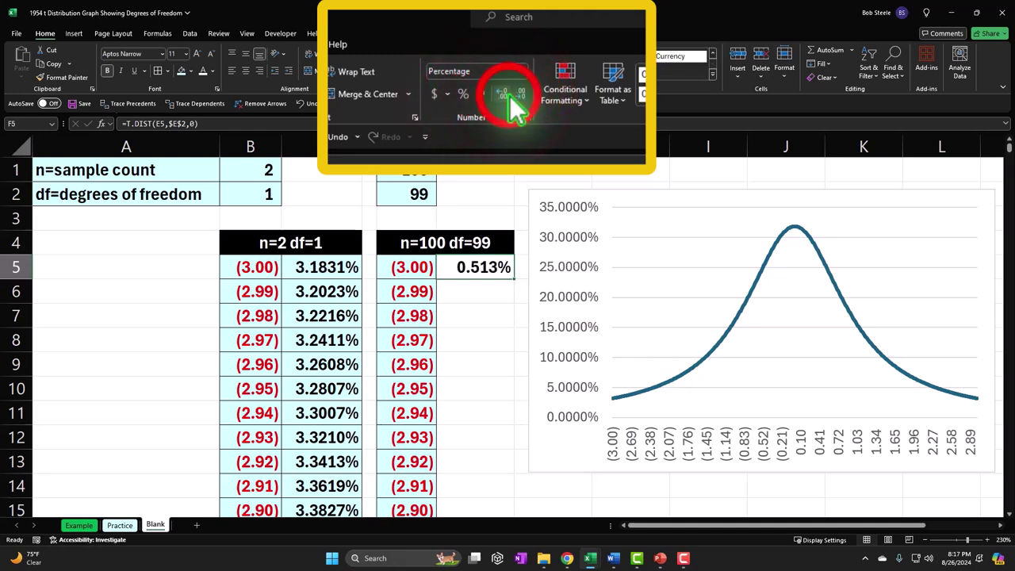
{"action": "left_click", "coordinate": [509, 95]}
{"action": "double_click", "coordinate": [517, 280]}
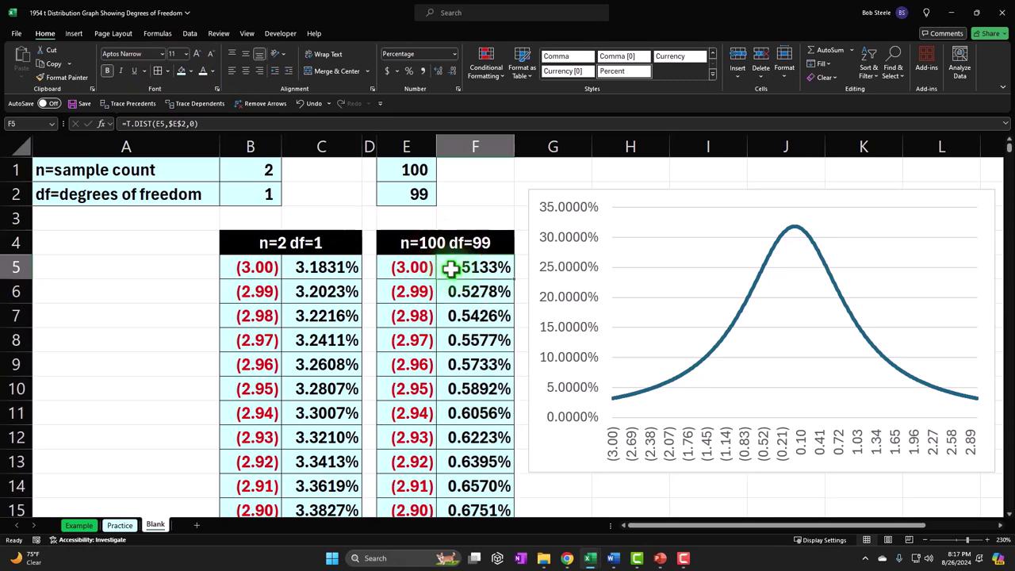
{"action": "key", "text": "ctrl+shift+Down"}
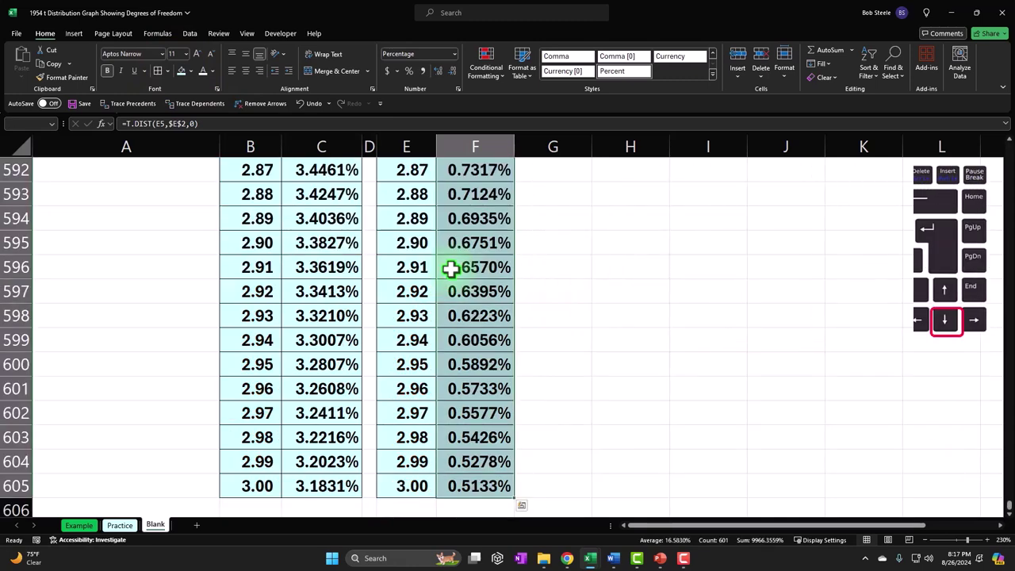
{"action": "key", "text": "ctrl+BackSpace"}
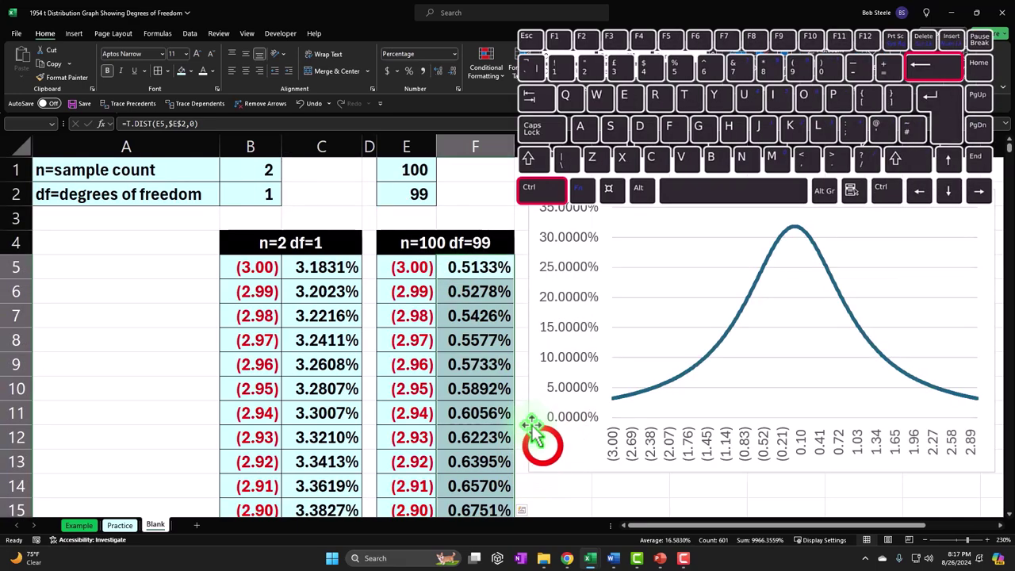
- Add a second data series to the chart and name it from header cell E4
{"action": "left_click", "coordinate": [544, 449]}
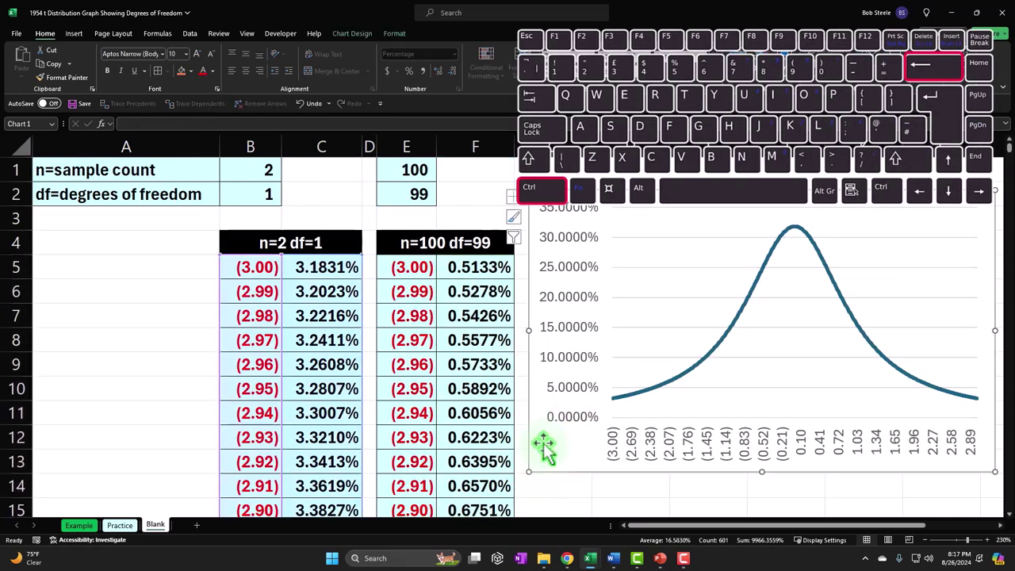
{"action": "left_click", "coordinate": [358, 43]}
{"action": "left_click", "coordinate": [547, 63]}
{"action": "left_click_drag", "start_coordinate": [582, 151], "coordinate": [758, 177]}
{"action": "scroll", "coordinate": [516, 268], "scroll_direction": "up", "scroll_amount": 2}
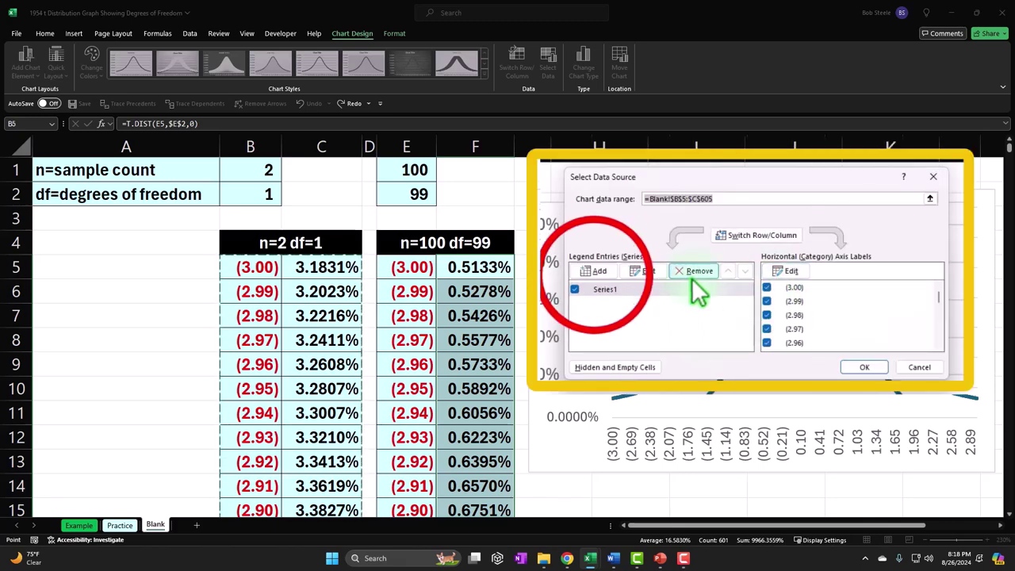
{"action": "left_click", "coordinate": [595, 274]}
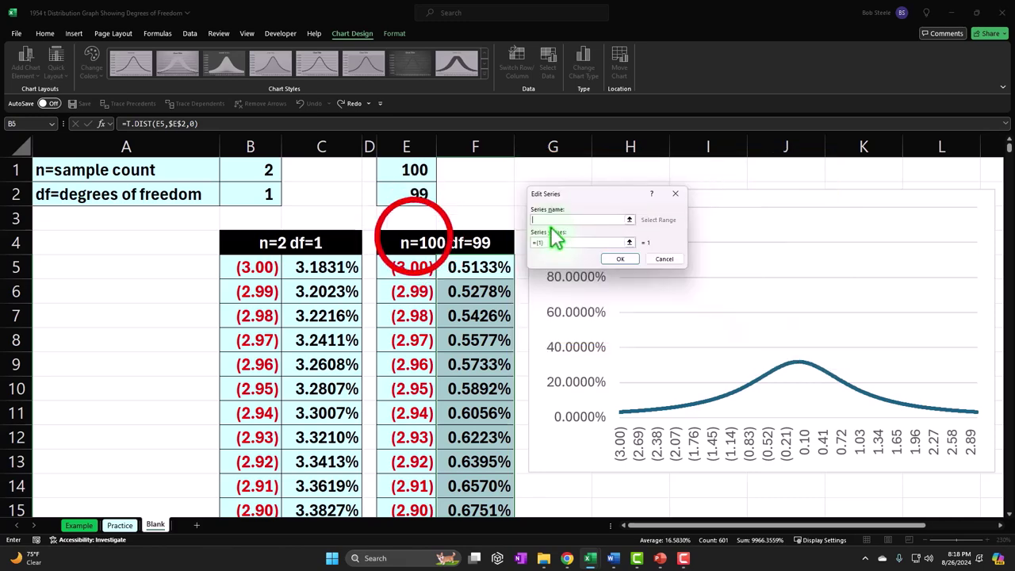
{"action": "left_click", "coordinate": [411, 238]}
- Set the second series' values to =Blank!$F$5:$F$605 and apply the chart's new data source
{"action": "left_click", "coordinate": [566, 242]}
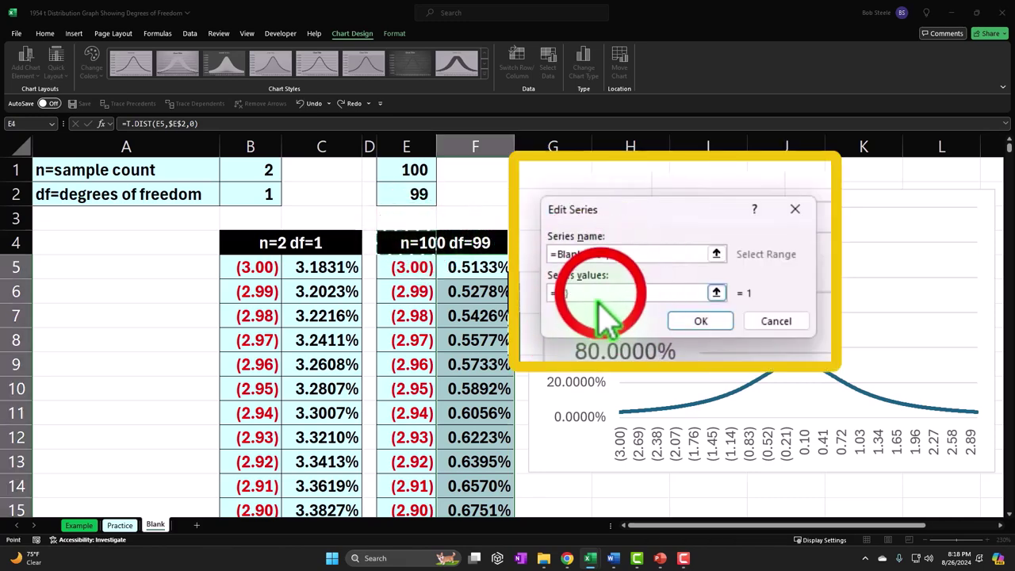
{"action": "key", "text": "BackSpace"}
{"action": "key", "text": "BackSpace"}
{"action": "key", "text": "BackSpace"}
{"action": "key", "text": "BackSpace"}
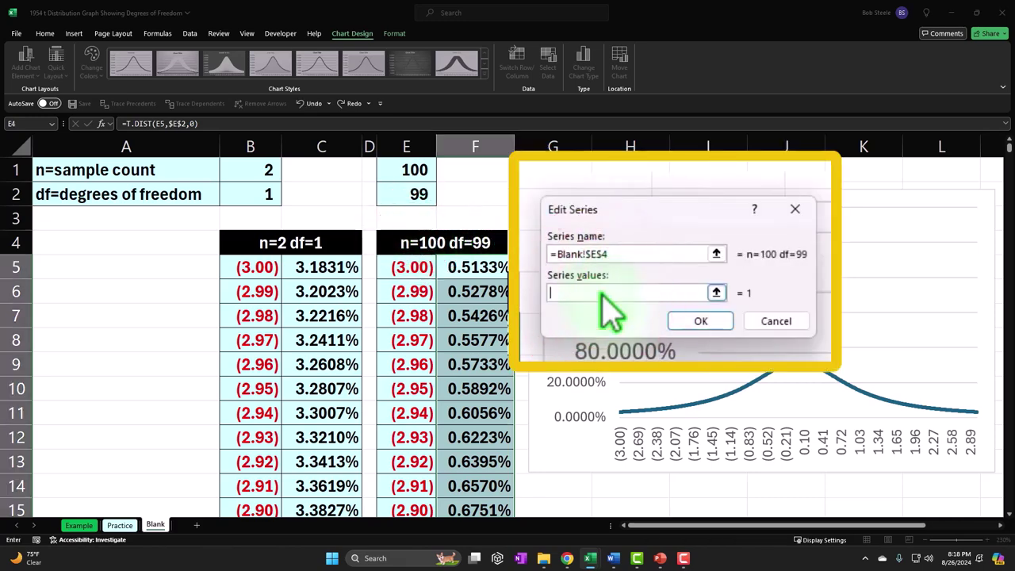
{"action": "left_click", "coordinate": [482, 270]}
{"action": "key", "text": "ctrl+shift+Down"}
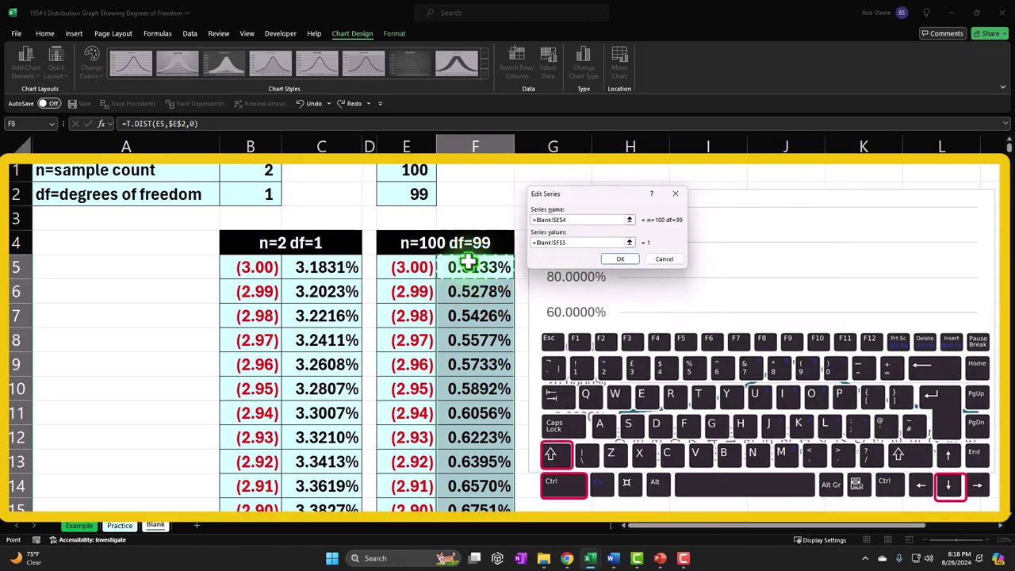
{"action": "key", "text": "ctrl+BackSpace"}
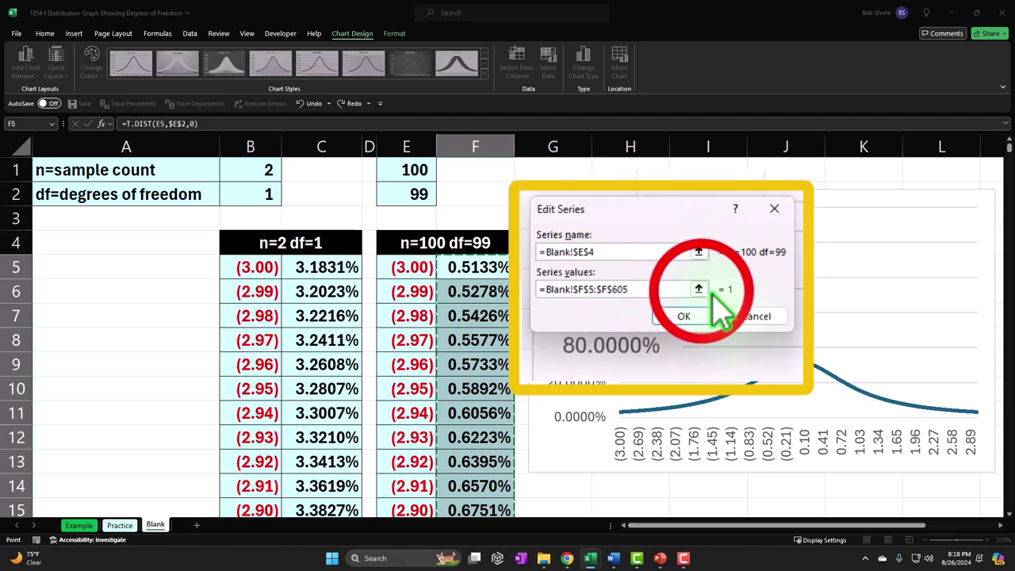
{"action": "left_click", "coordinate": [699, 289]}
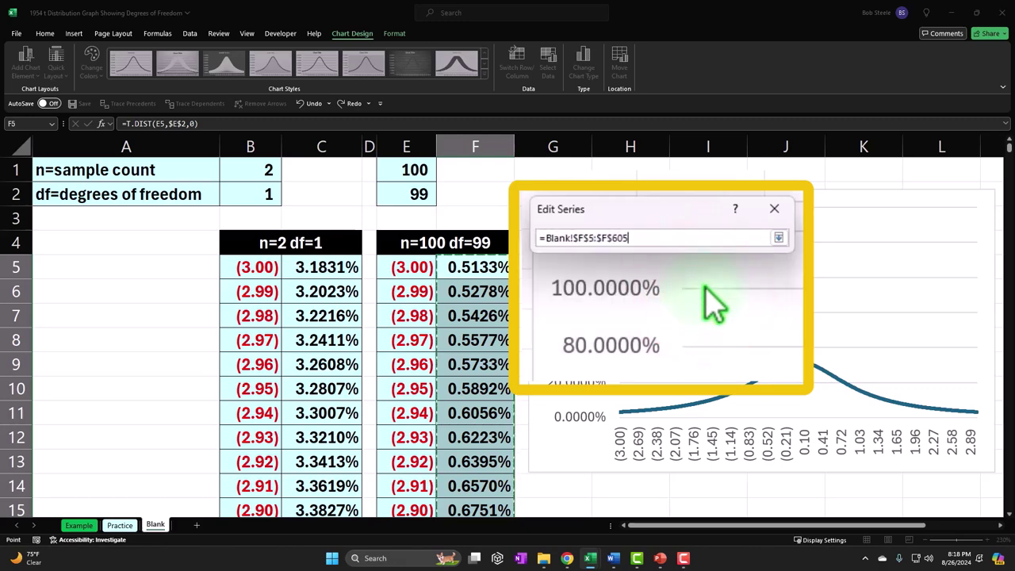
{"action": "left_click", "coordinate": [779, 238]}
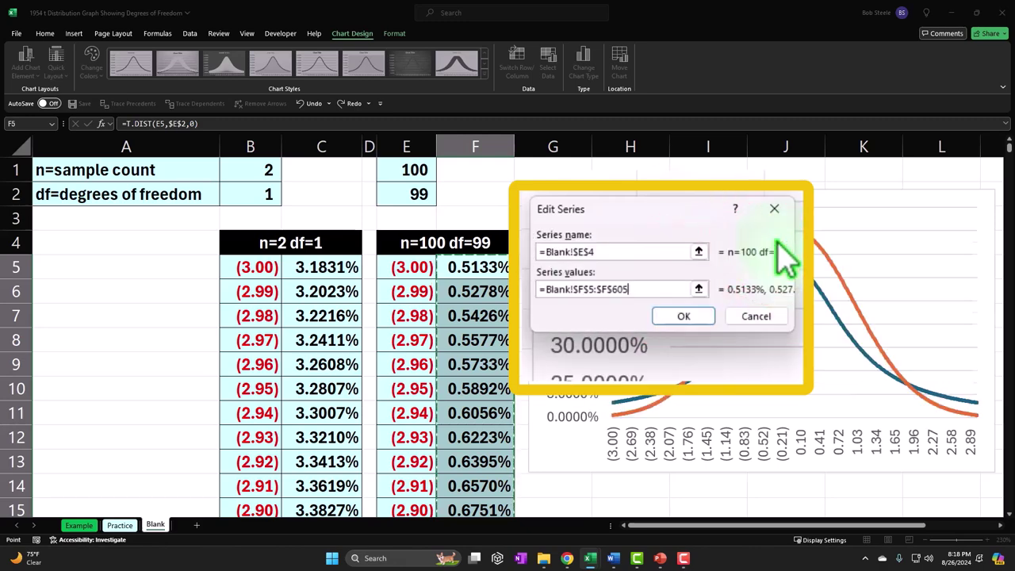
{"action": "left_click", "coordinate": [694, 319]}
{"action": "left_click", "coordinate": [842, 321]}
{"action": "left_click", "coordinate": [150, 316]}
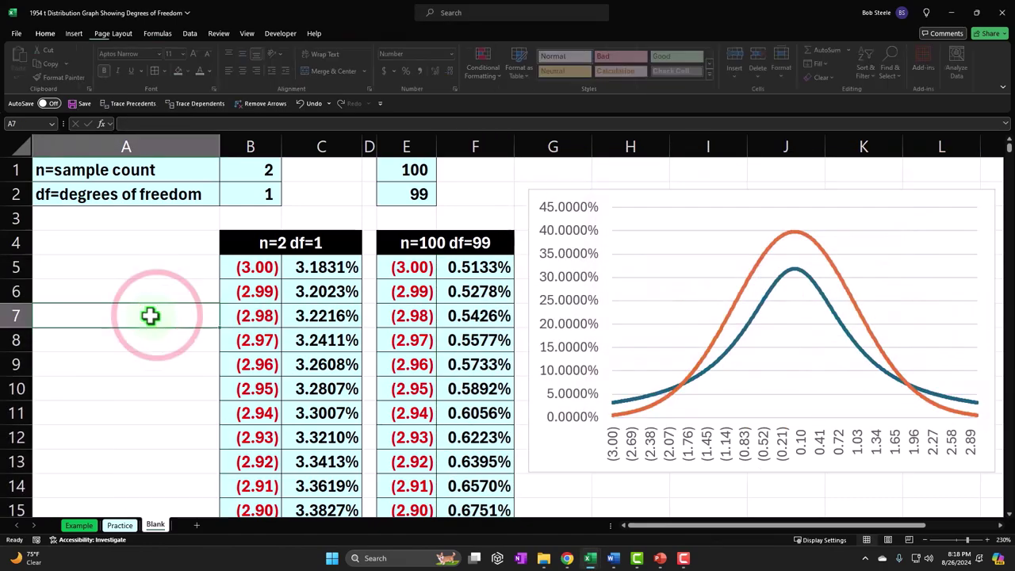
- Enlarge the chart by pulling its lower corner outward to about row 19 and column N
{"action": "scroll", "coordinate": [153, 316], "scroll_direction": "down", "scroll_amount": 3}
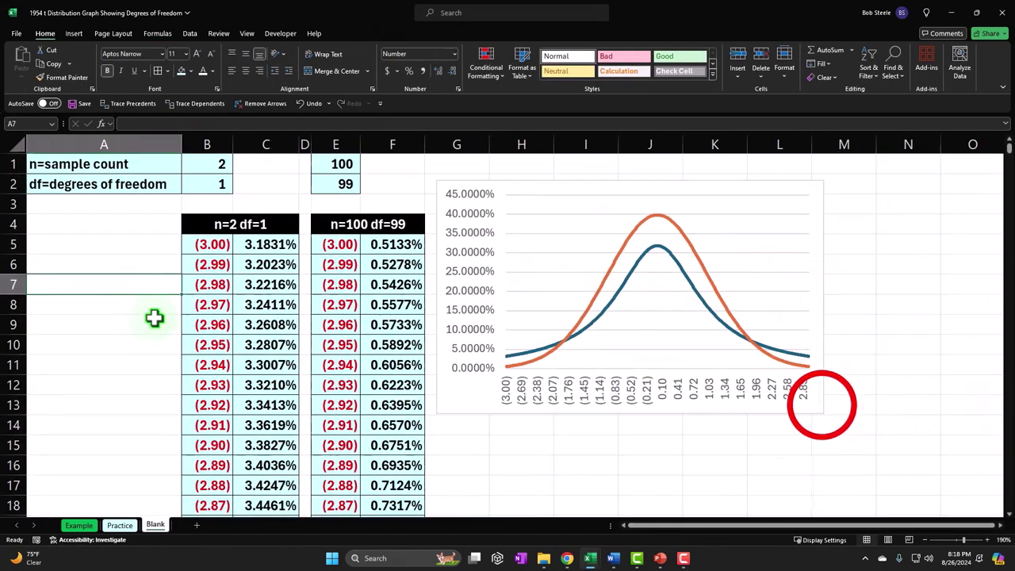
{"action": "left_click", "coordinate": [823, 410]}
{"action": "left_click_drag", "start_coordinate": [824, 413], "coordinate": [903, 447]}
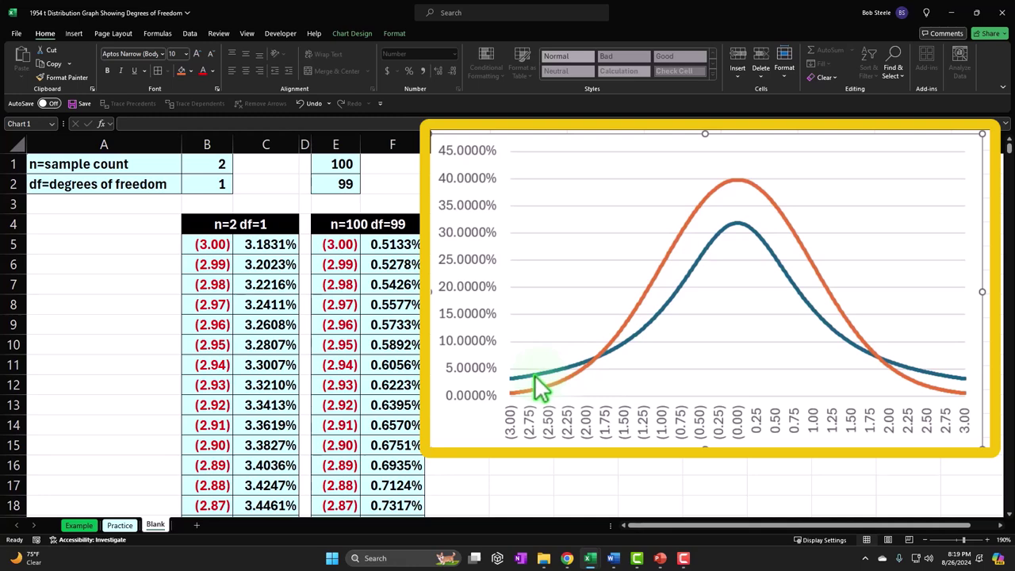
{"action": "mouse_move", "coordinate": [553, 387]}
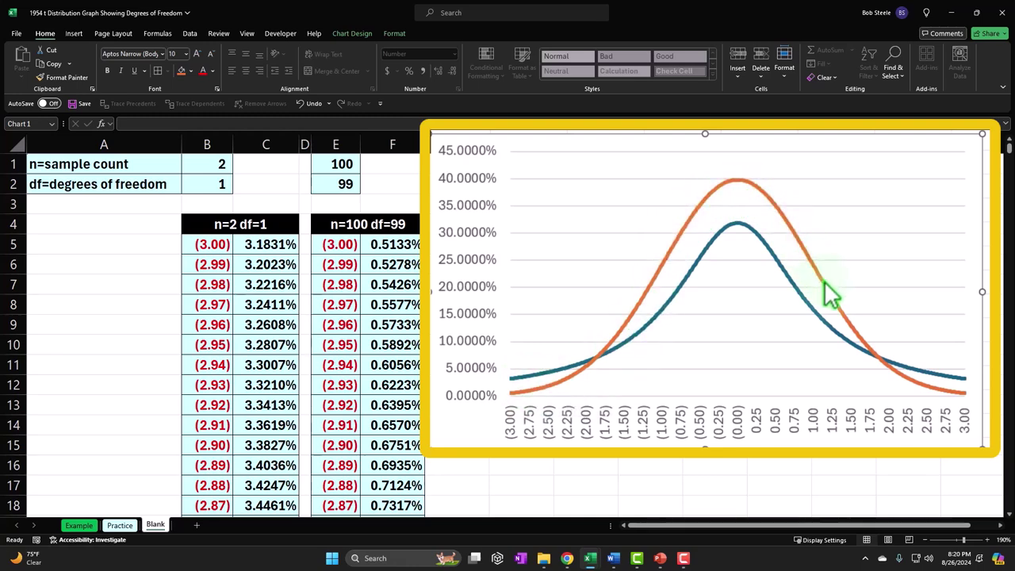
{"action": "mouse_move", "coordinate": [855, 343]}
{"action": "left_click", "coordinate": [219, 170]}
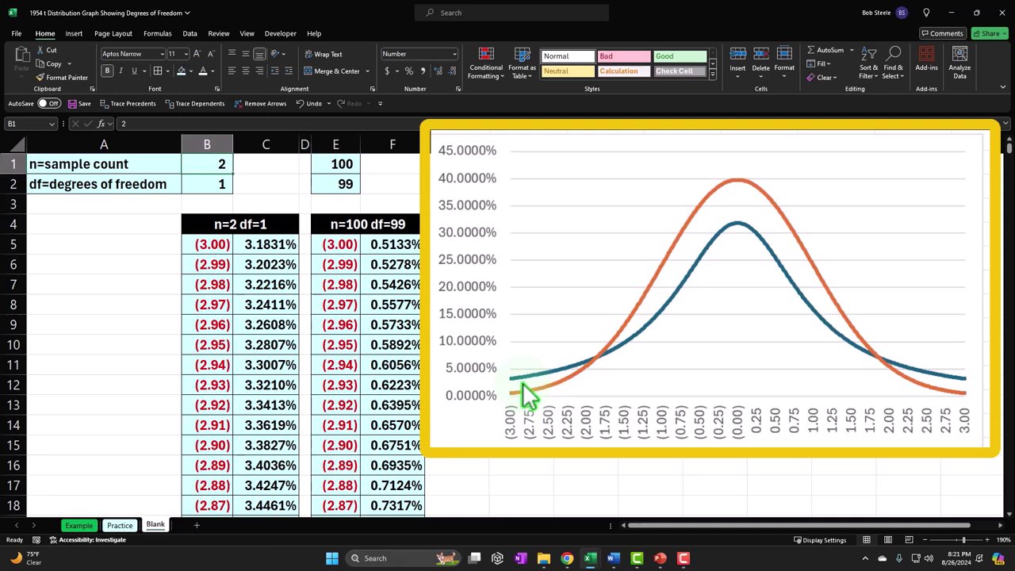
{"action": "mouse_move", "coordinate": [516, 379]}
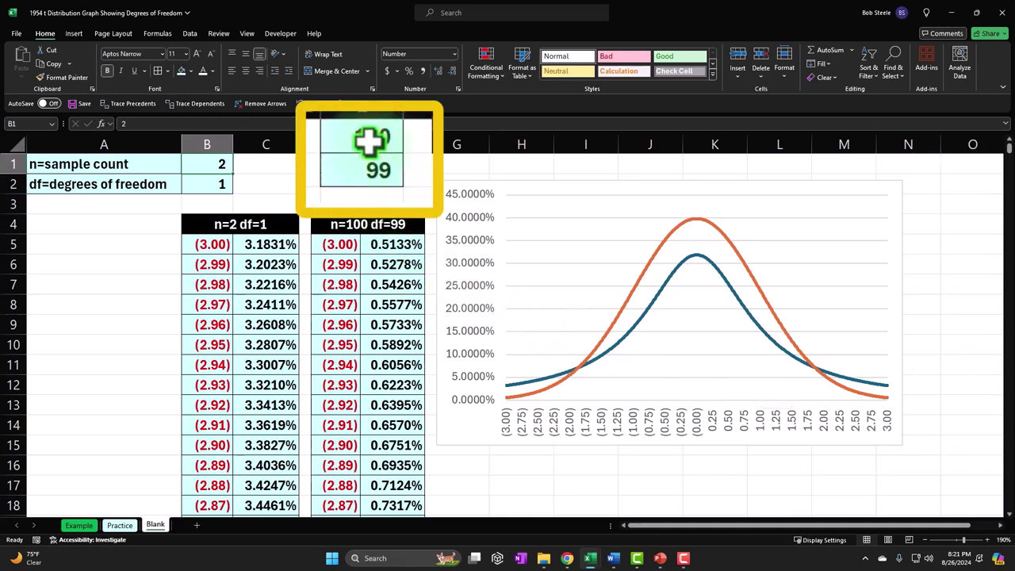
- Test the second sample count in E1 with 1000 and 3000, and set it back to 100
{"action": "left_click", "coordinate": [337, 164]}
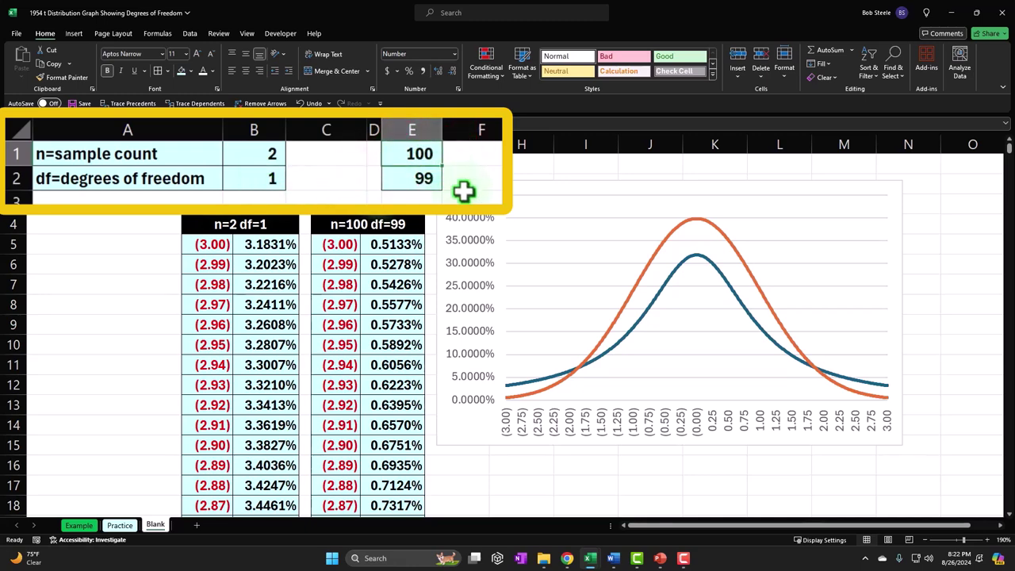
{"action": "type", "text": "1000"}
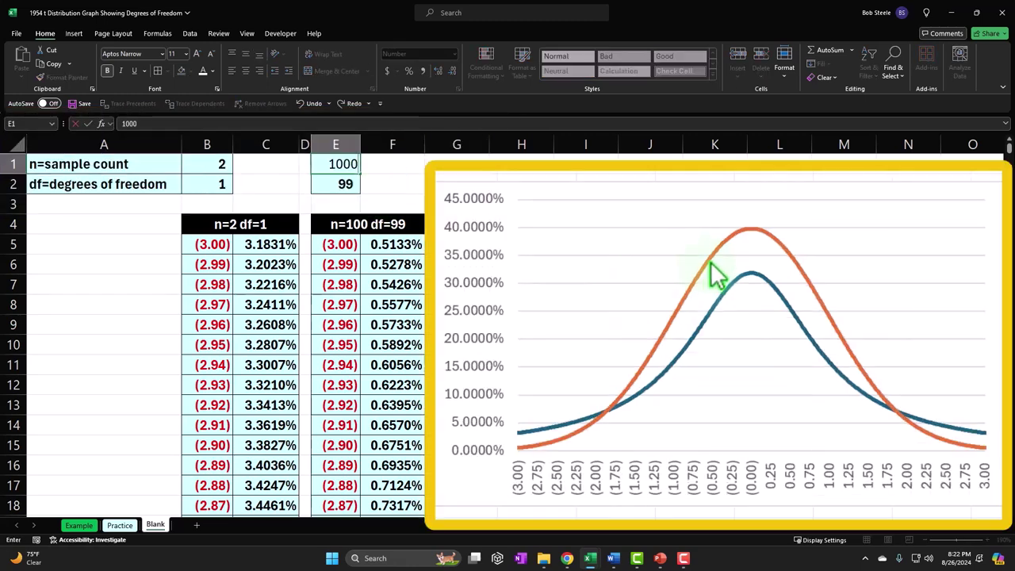
{"action": "key", "text": "Return"}
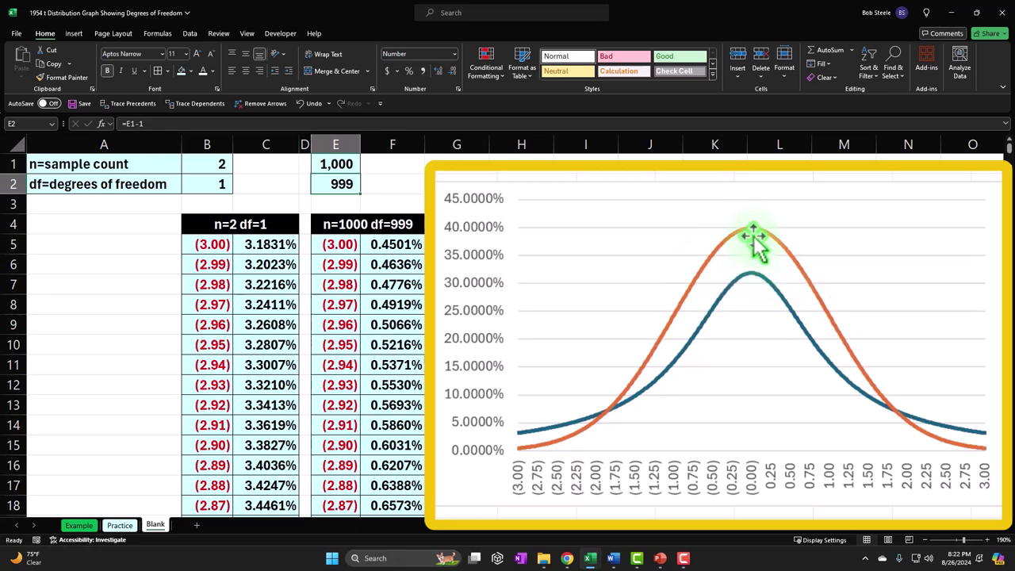
{"action": "left_click", "coordinate": [336, 144]}
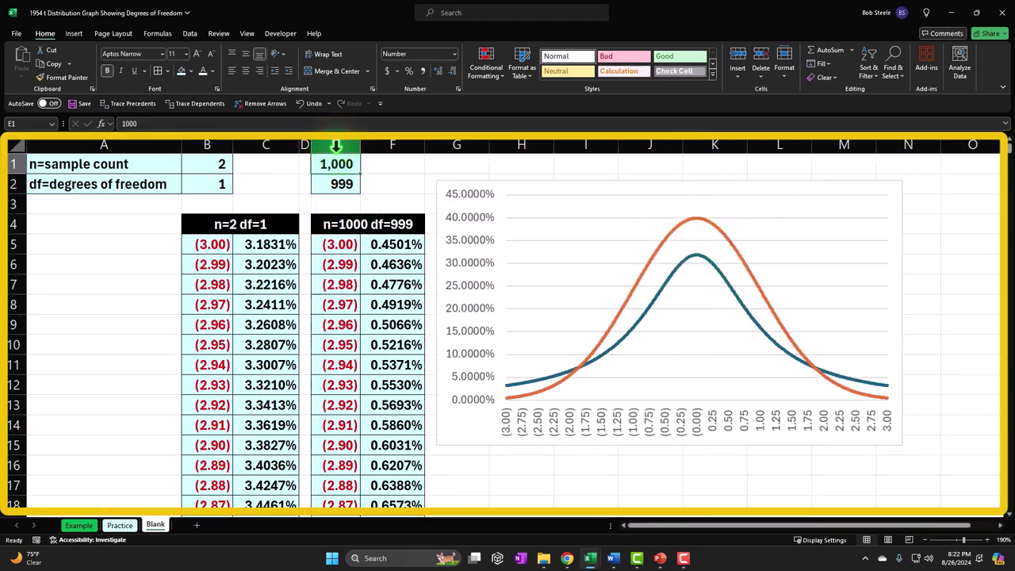
{"action": "type", "text": "3000"}
{"action": "key", "text": "Return"}
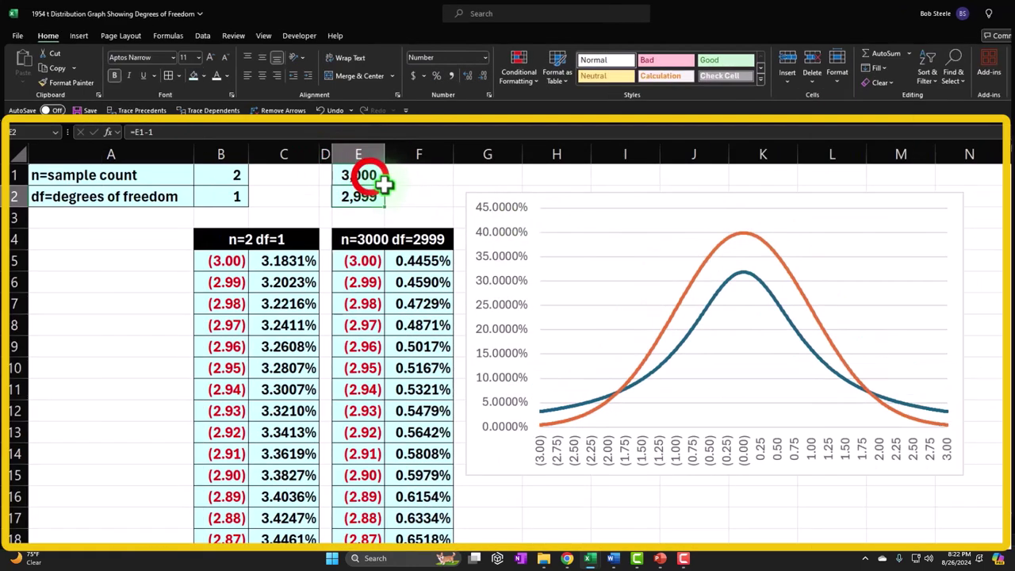
{"action": "left_click", "coordinate": [348, 164]}
{"action": "type", "text": "100"}
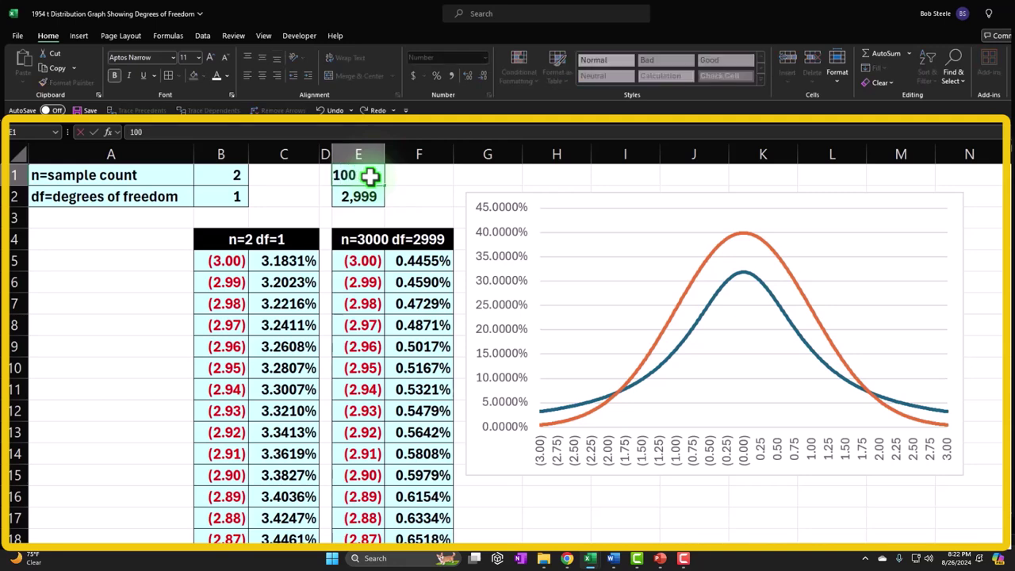
{"action": "key", "text": "Return"}
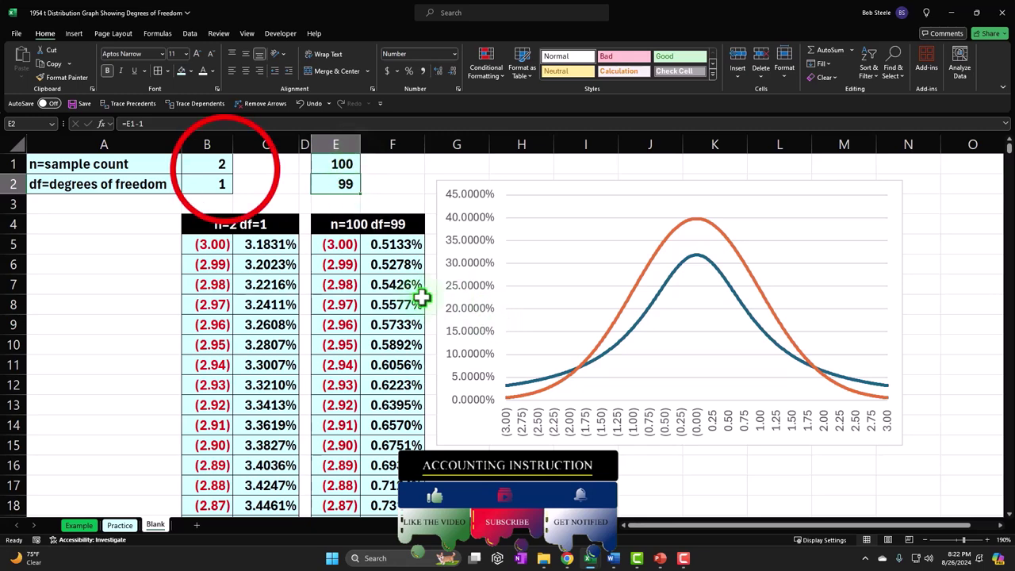
- Test the first sample count in B1 with 5, 10, 20 and 30 in turn to compare the curves
{"action": "left_click", "coordinate": [223, 166]}
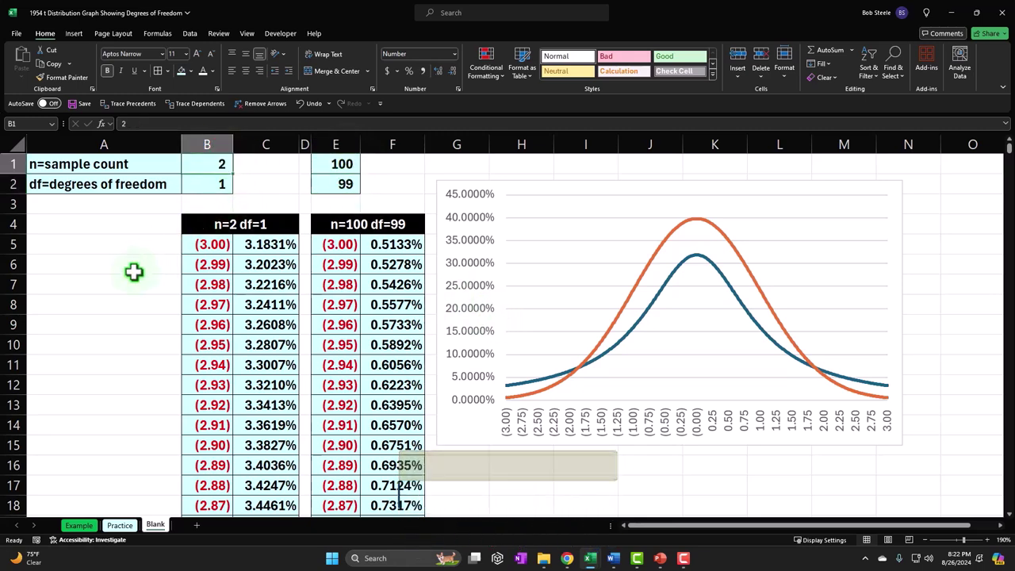
{"action": "type", "text": "5"}
{"action": "key", "text": "Return"}
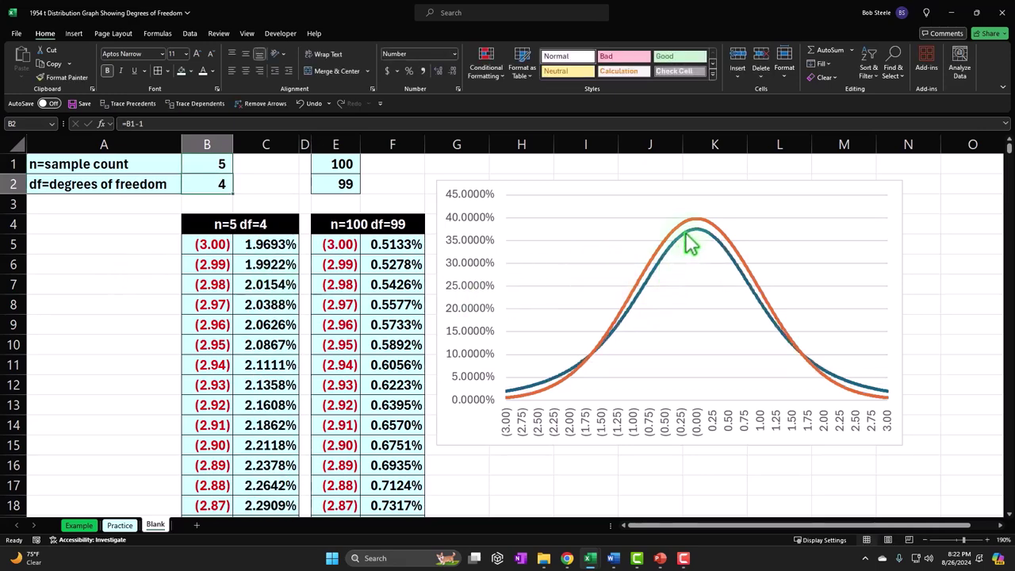
{"action": "left_click", "coordinate": [220, 164]}
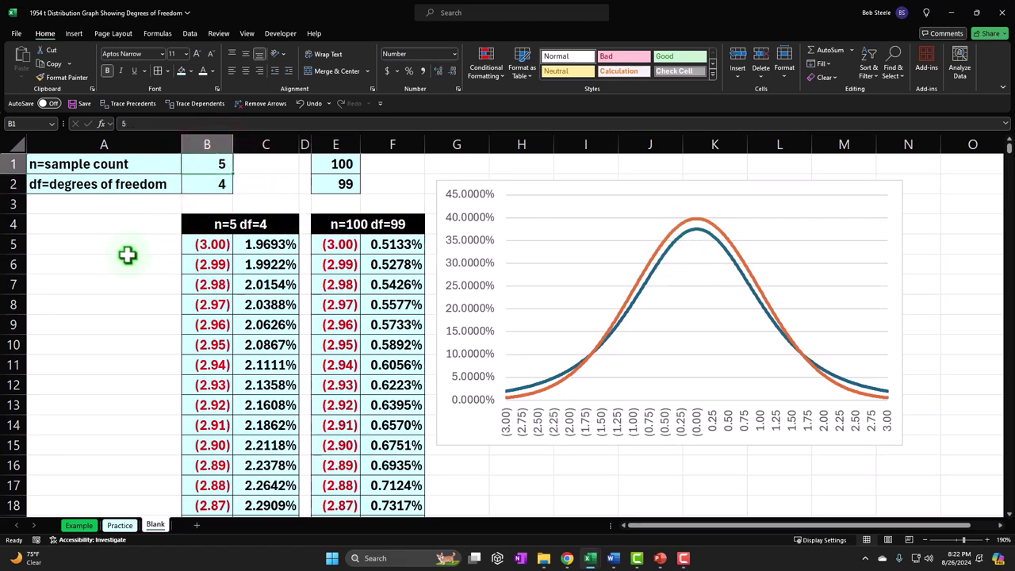
{"action": "type", "text": "10"}
{"action": "key", "text": "Return"}
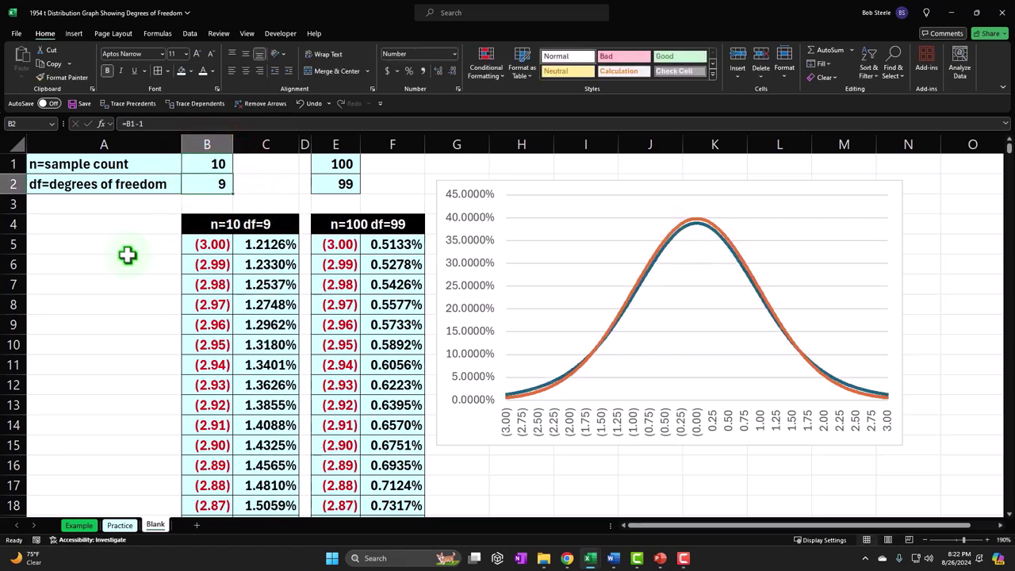
{"action": "key", "text": "Up"}
{"action": "type", "text": "20"}
{"action": "key", "text": "Return"}
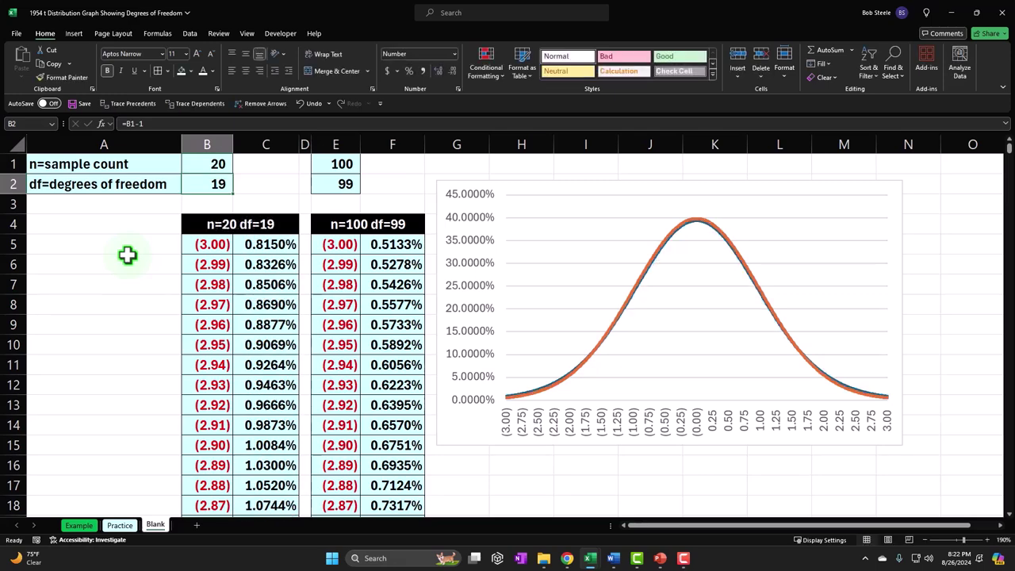
{"action": "key", "text": "Up"}
{"action": "type", "text": "30"}
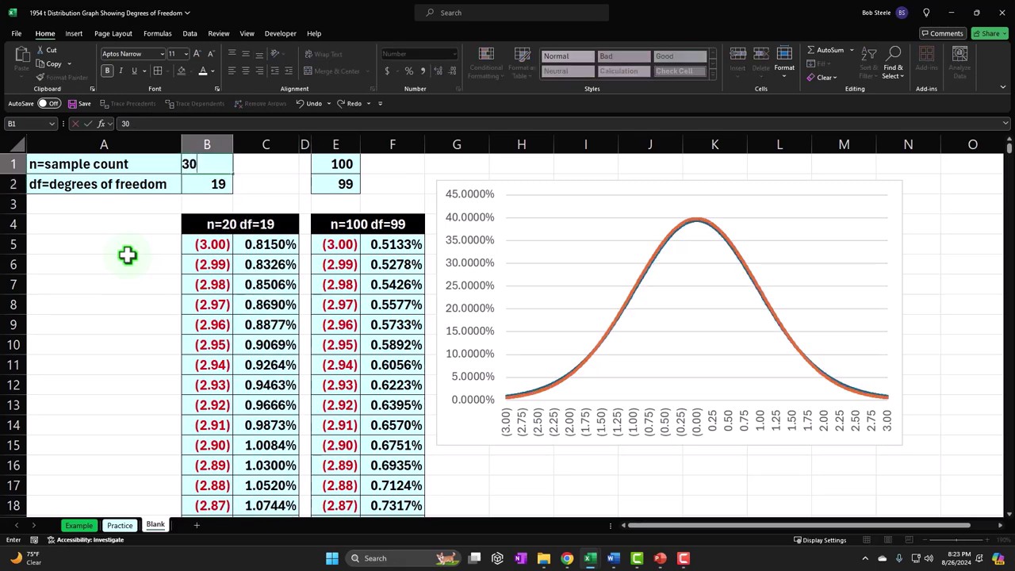
{"action": "key", "text": "Return"}
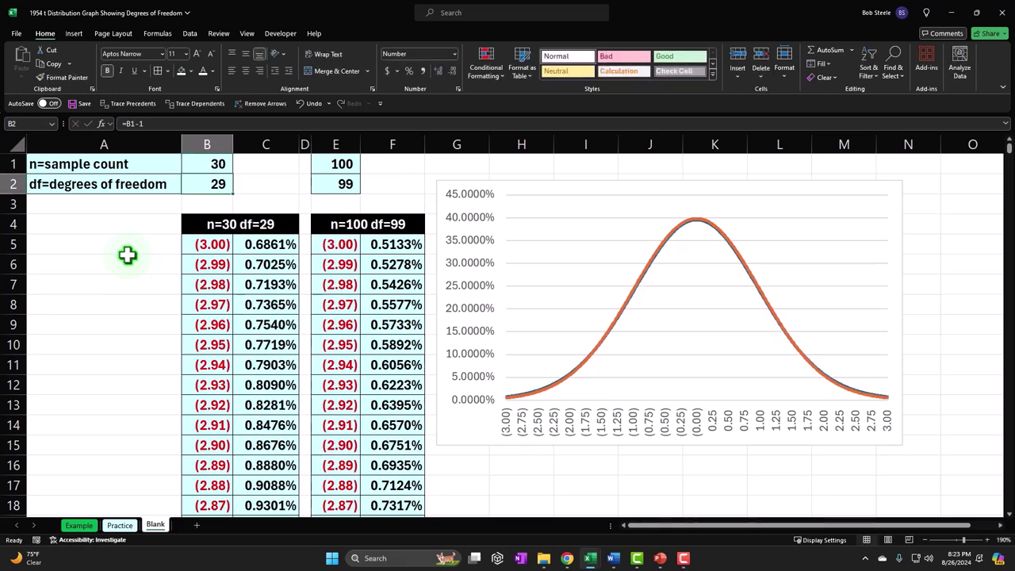
- Set the first sample count in B1 to 5 once more and return it to 2
{"action": "key", "text": "Up"}
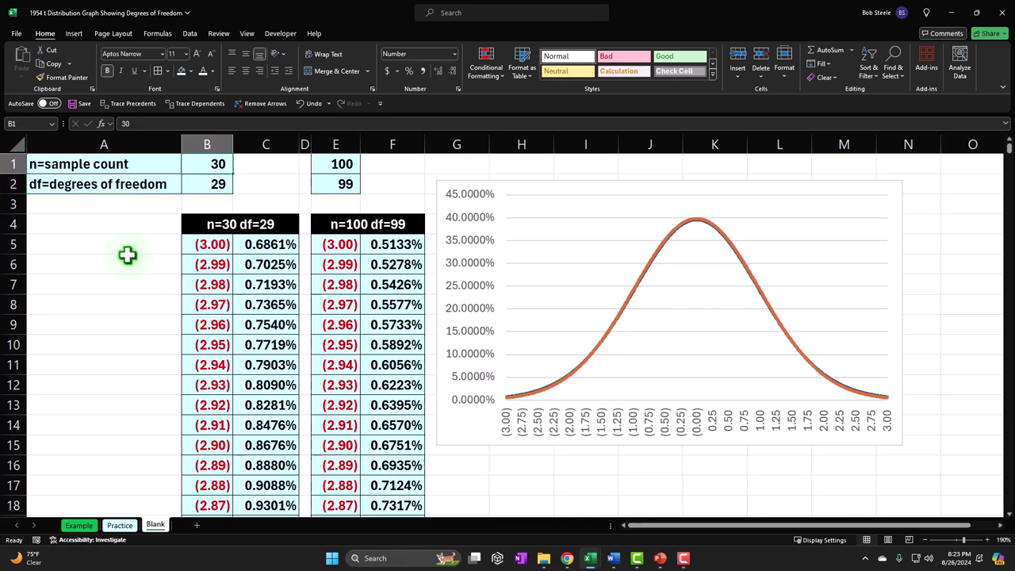
{"action": "type", "text": "5"}
{"action": "key", "text": "Return"}
{"action": "key", "text": "Up"}
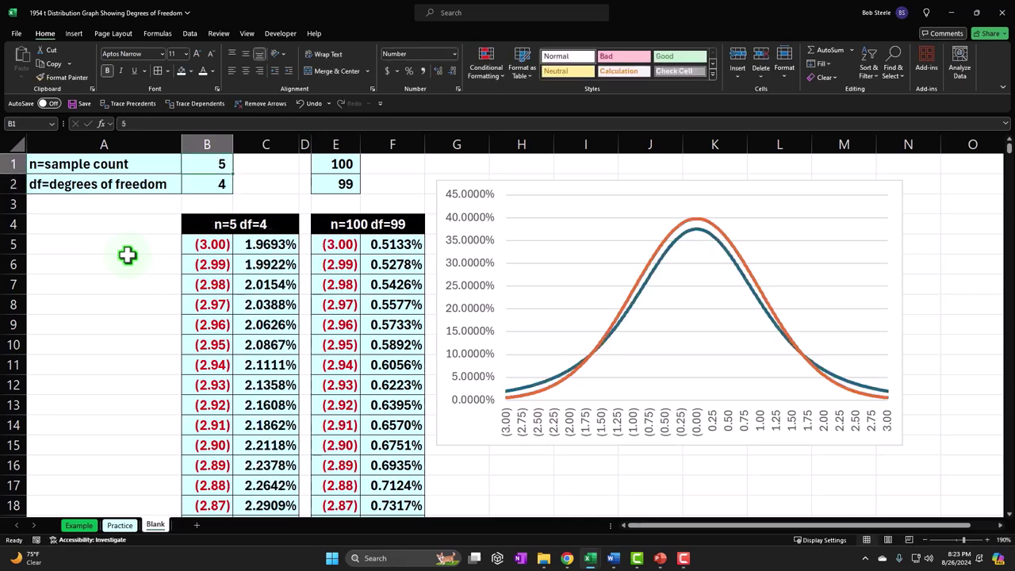
{"action": "type", "text": "5"}
{"action": "key", "text": "BackSpace"}
{"action": "type", "text": "2"}
{"action": "key", "text": "Return"}
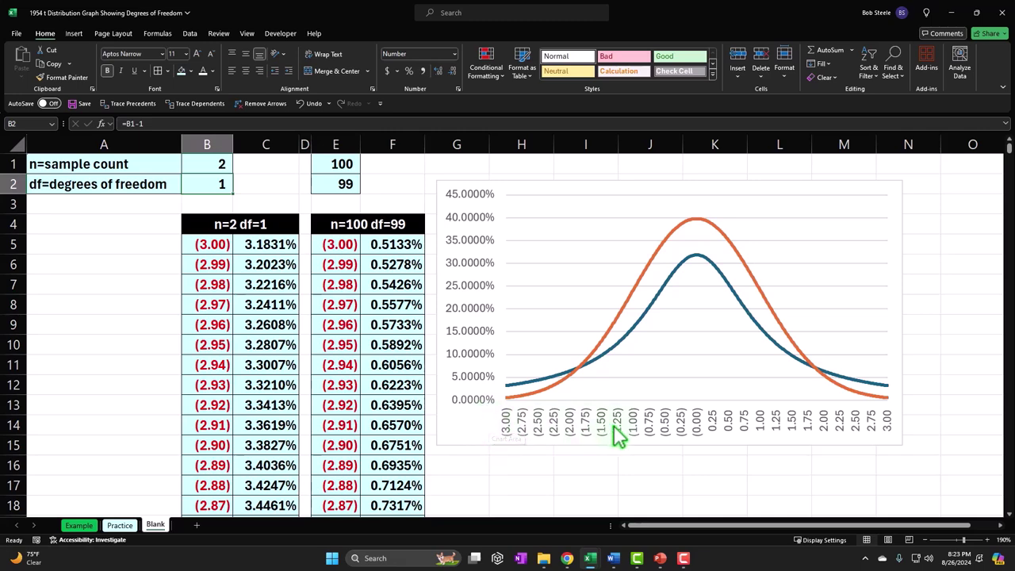
{"action": "left_click", "coordinate": [698, 424]}
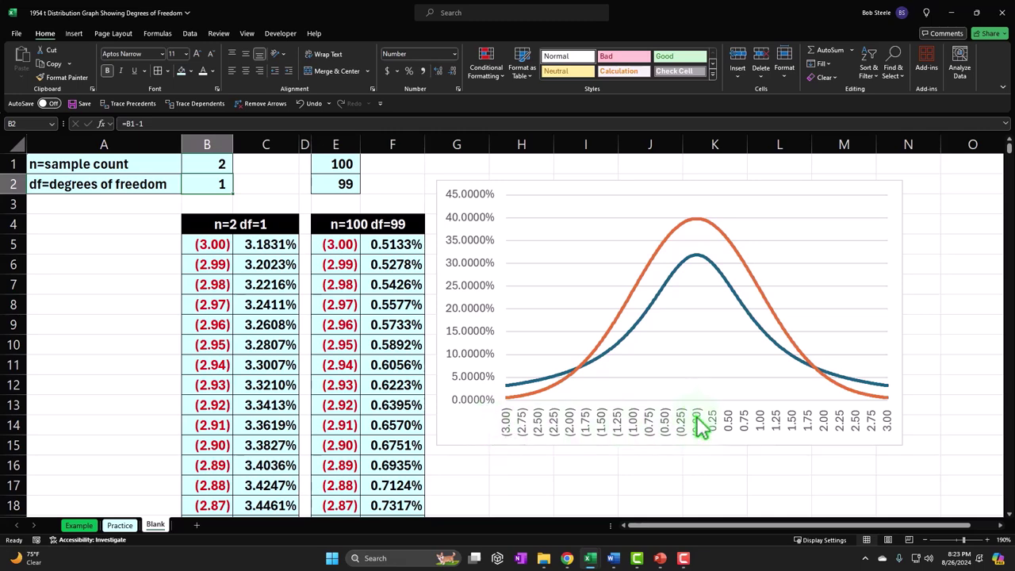